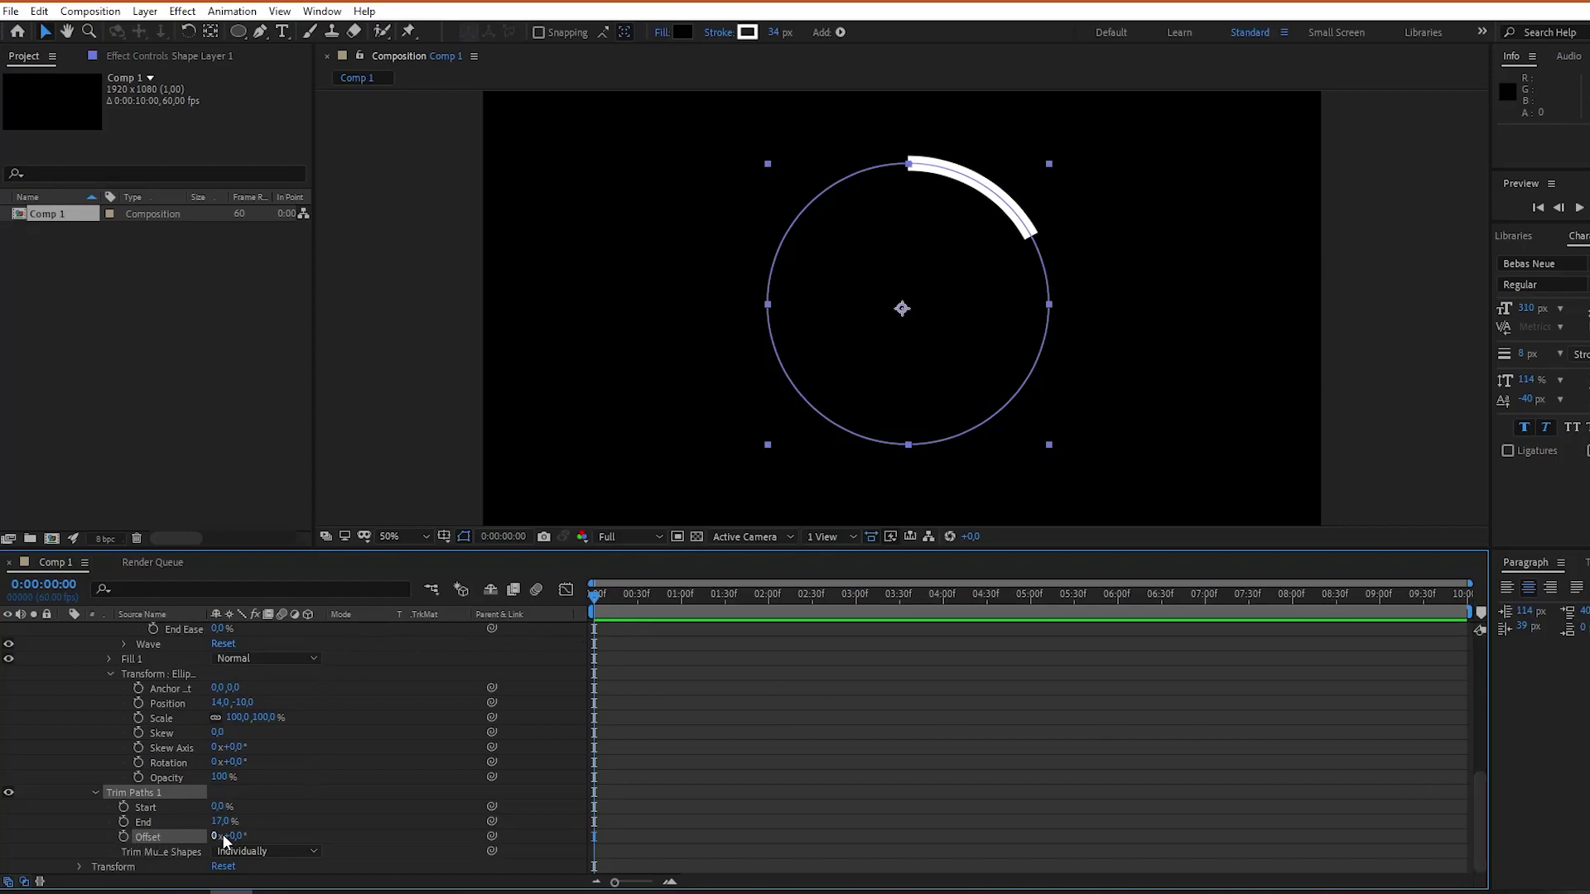
Keyframe the ring's Trim Paths End at 0% at 0:00:00:00 and at 100% at 0:00:02:20.
{"action": "left_click_drag", "start_coordinate": [220, 821], "coordinate": [187, 823]}
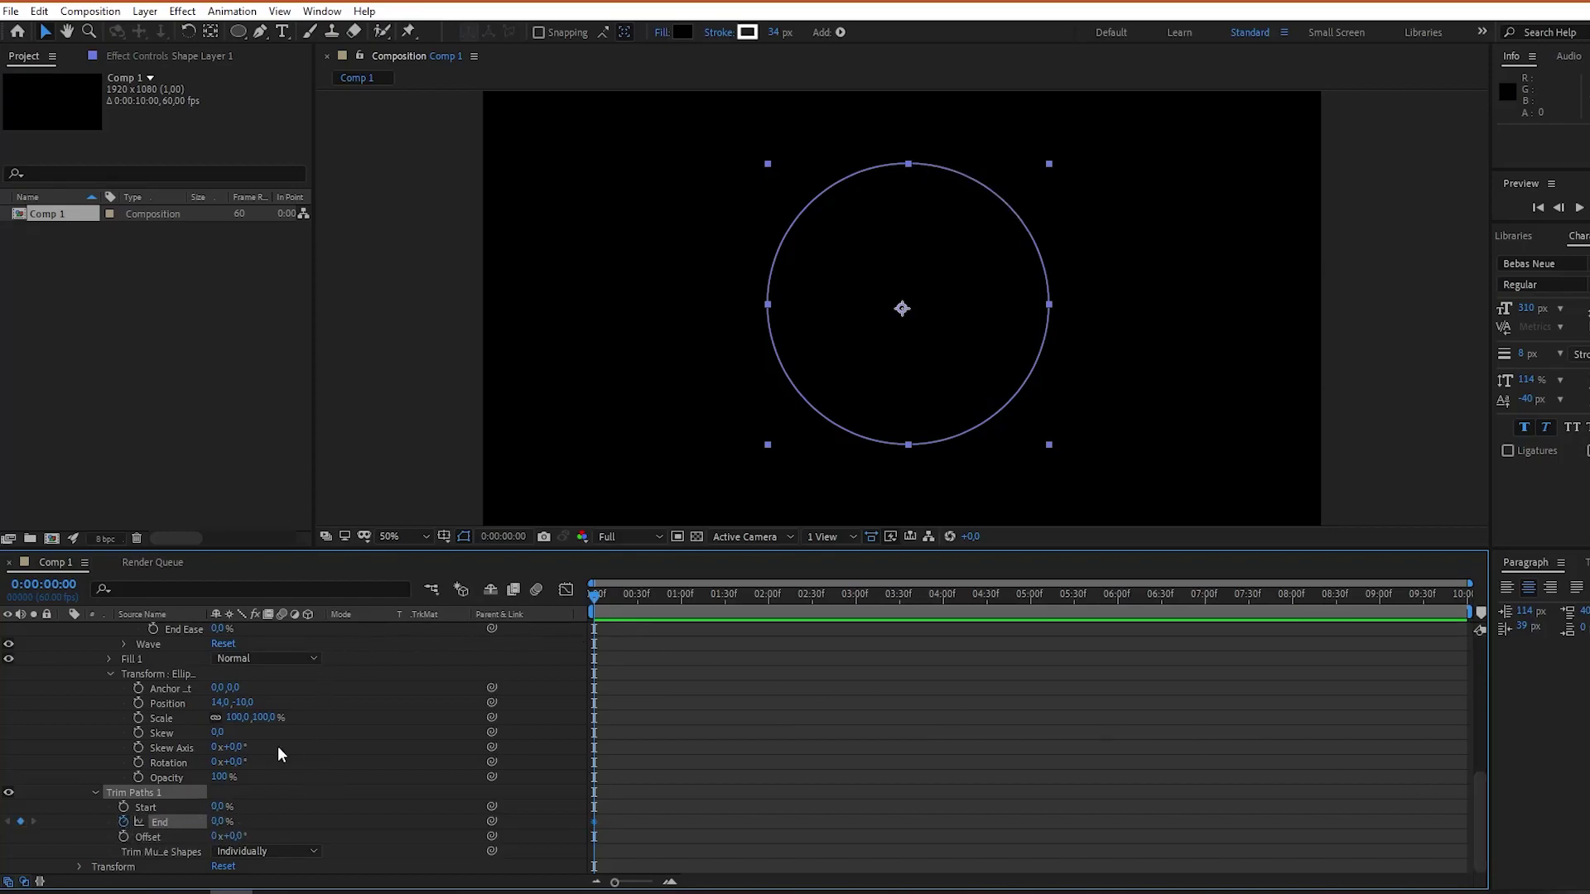
{"action": "left_click_drag", "start_coordinate": [595, 593], "coordinate": [797, 600]}
{"action": "left_click_drag", "start_coordinate": [220, 820], "coordinate": [439, 688]}
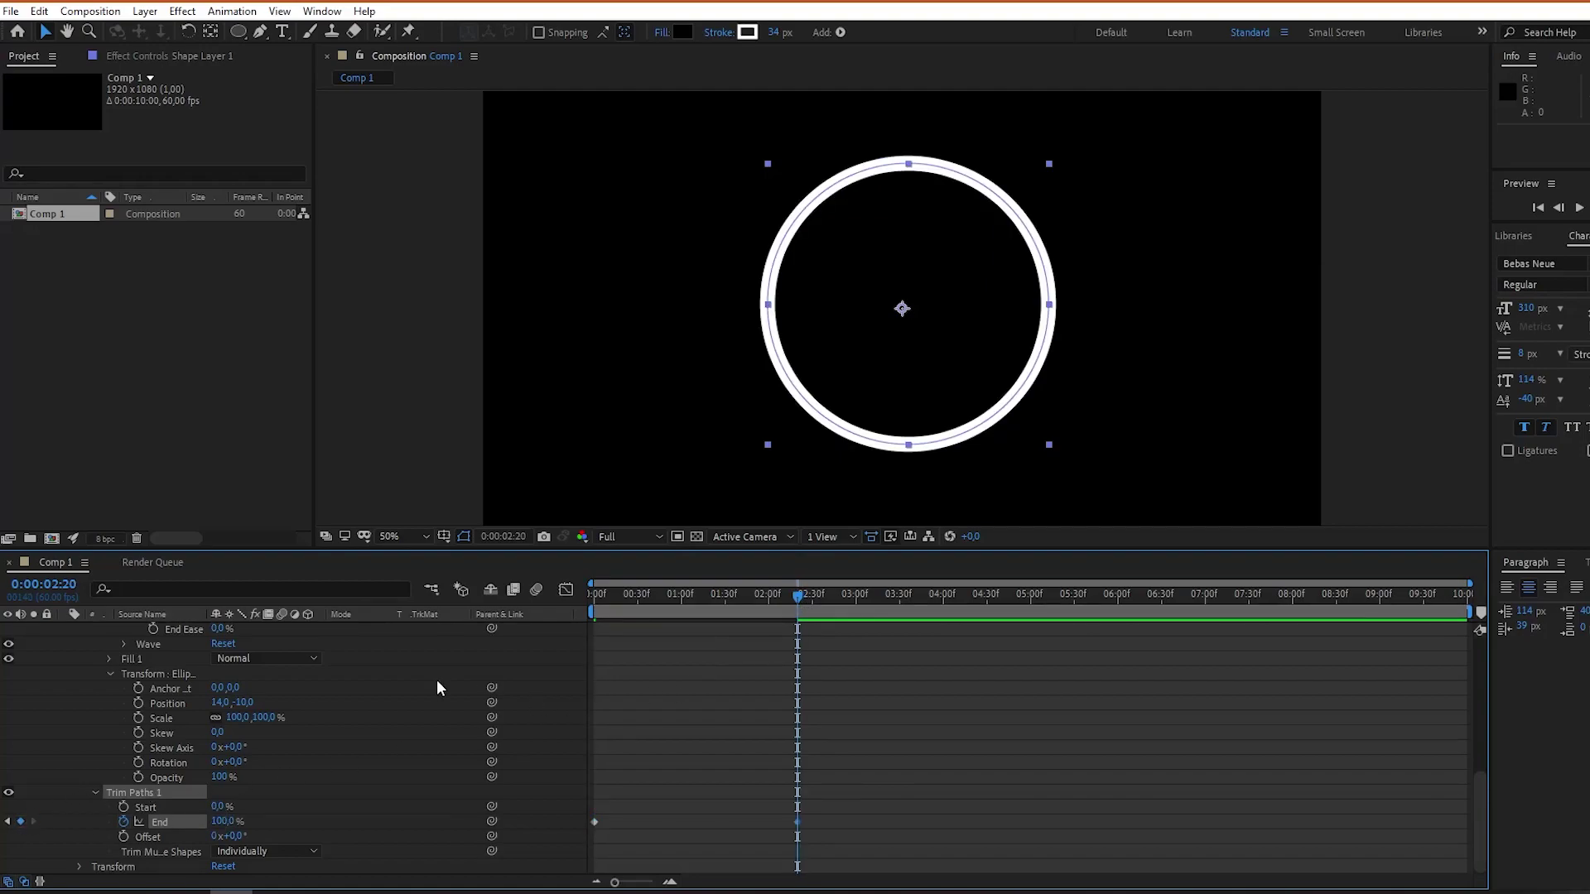
Add a text layer reading 100 inside the white ring.
{"action": "left_click", "coordinate": [283, 32]}
{"action": "left_click_drag", "start_coordinate": [833, 244], "coordinate": [993, 371]}
{"action": "type", "text": "1"}
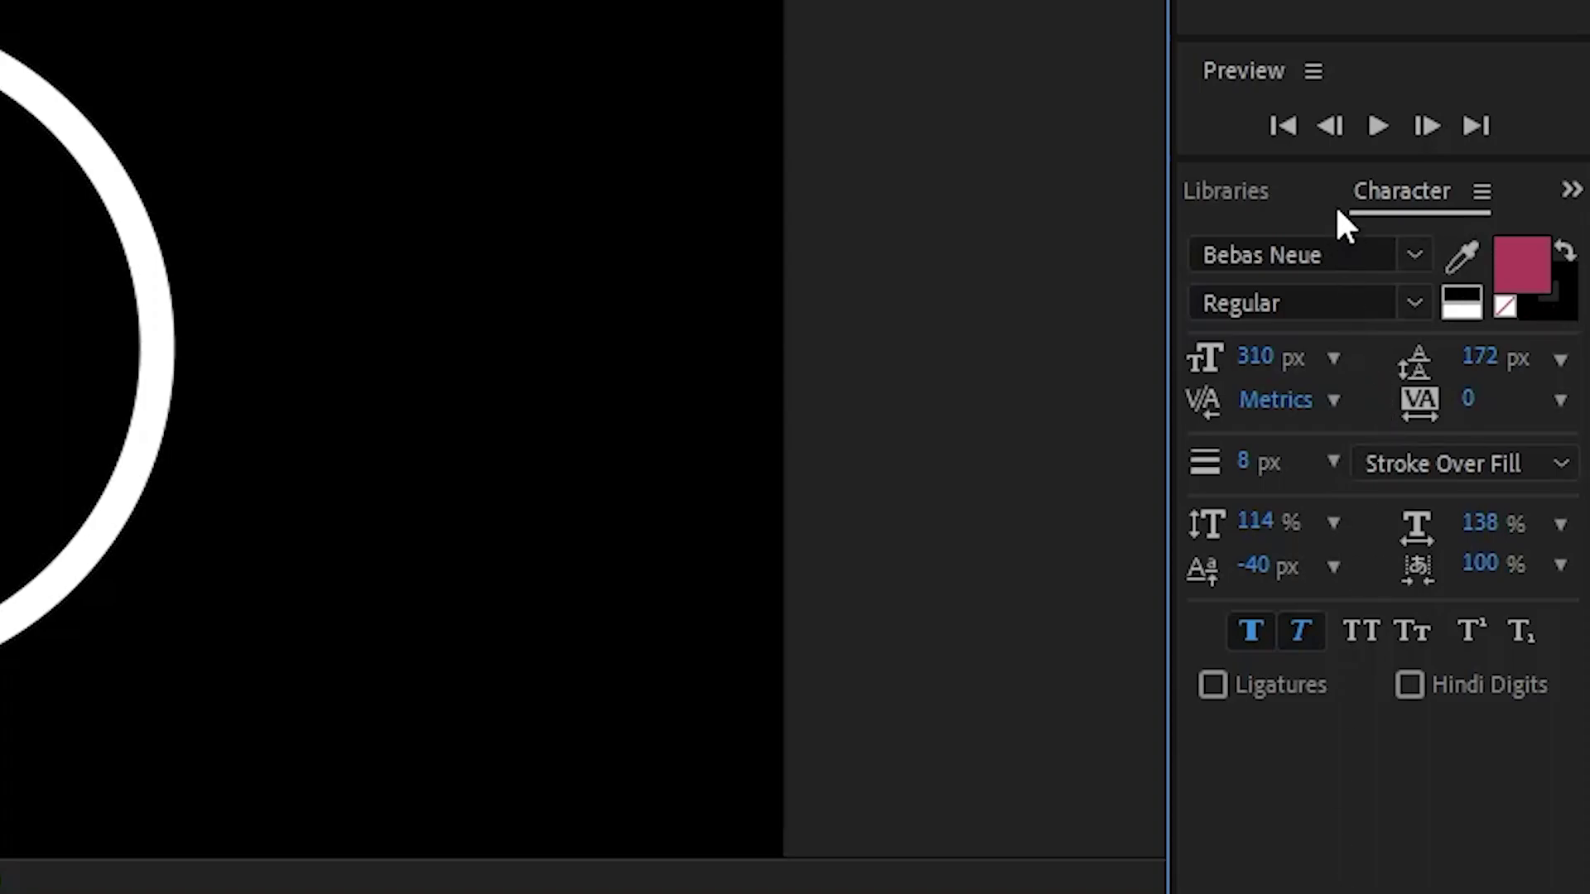
Search the available effects for NUM and apply the Numbers effect to the 100 text layer.
{"action": "left_click", "coordinate": [1245, 197]}
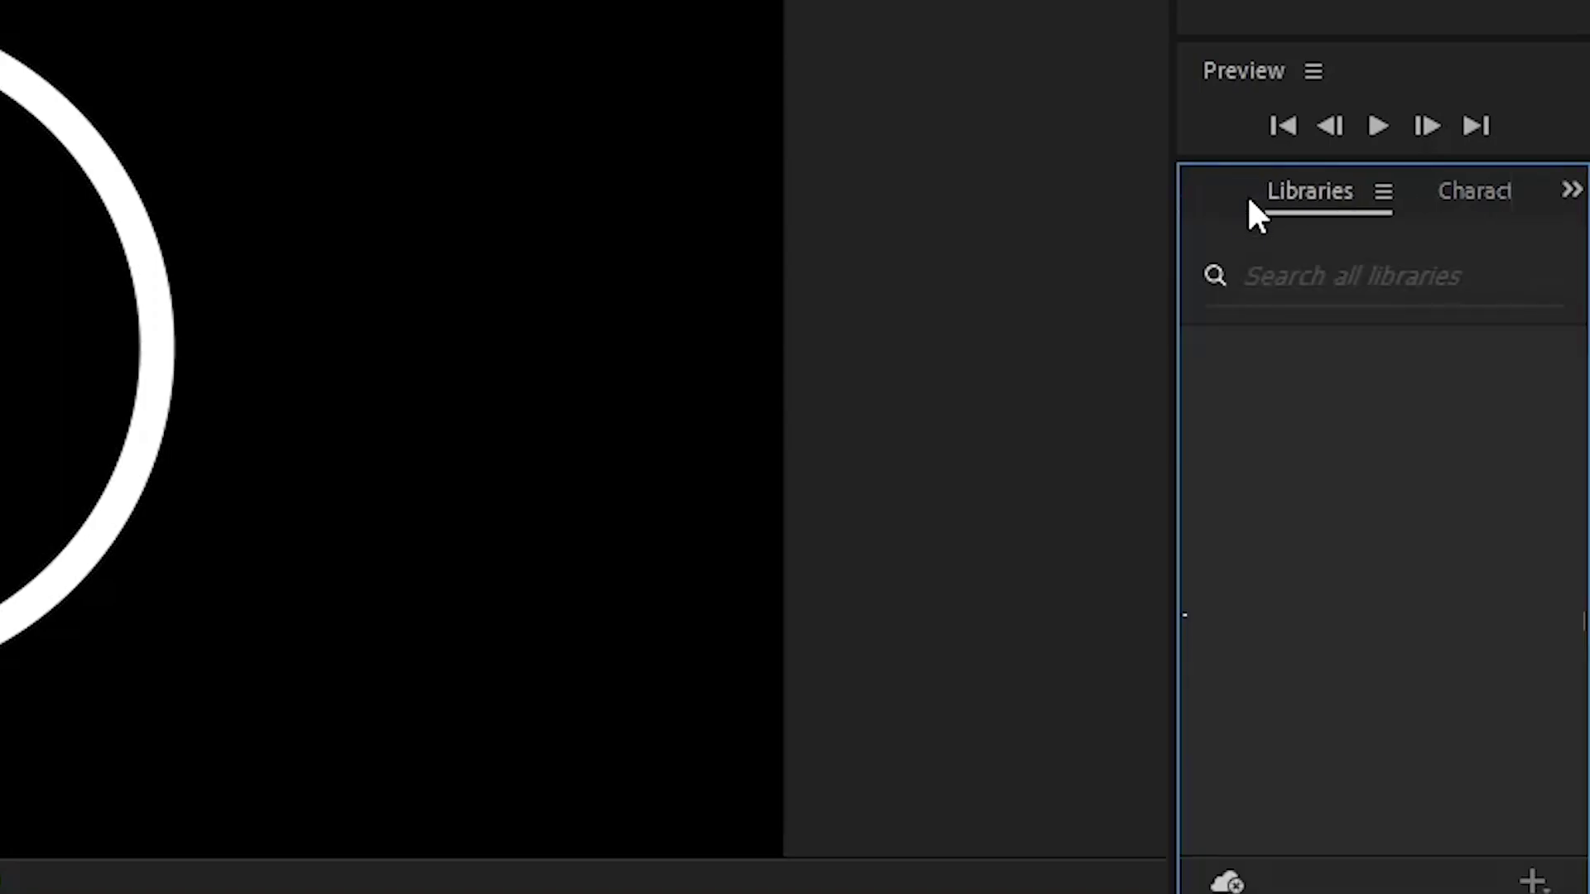
{"action": "key", "text": "ctrl+5"}
{"action": "left_click", "coordinate": [1313, 241]}
{"action": "type", "text": "NUM"}
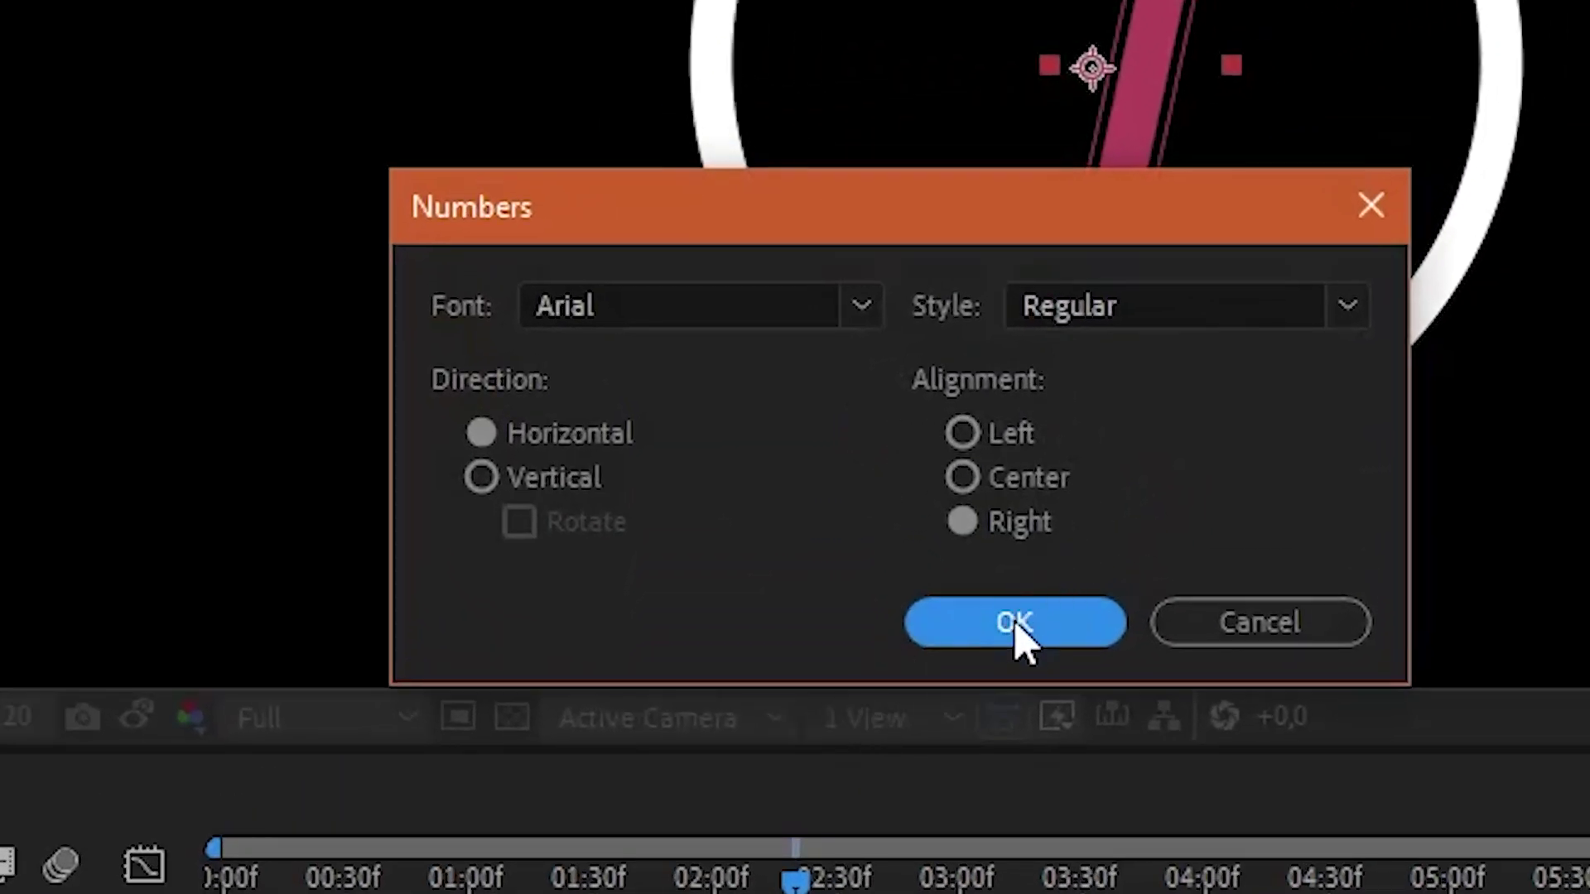
Configure the Numbers effect with the Bebas Neue Regular font and Center alignment.
{"action": "left_click", "coordinate": [1267, 300]}
{"action": "left_click", "coordinate": [1347, 306]}
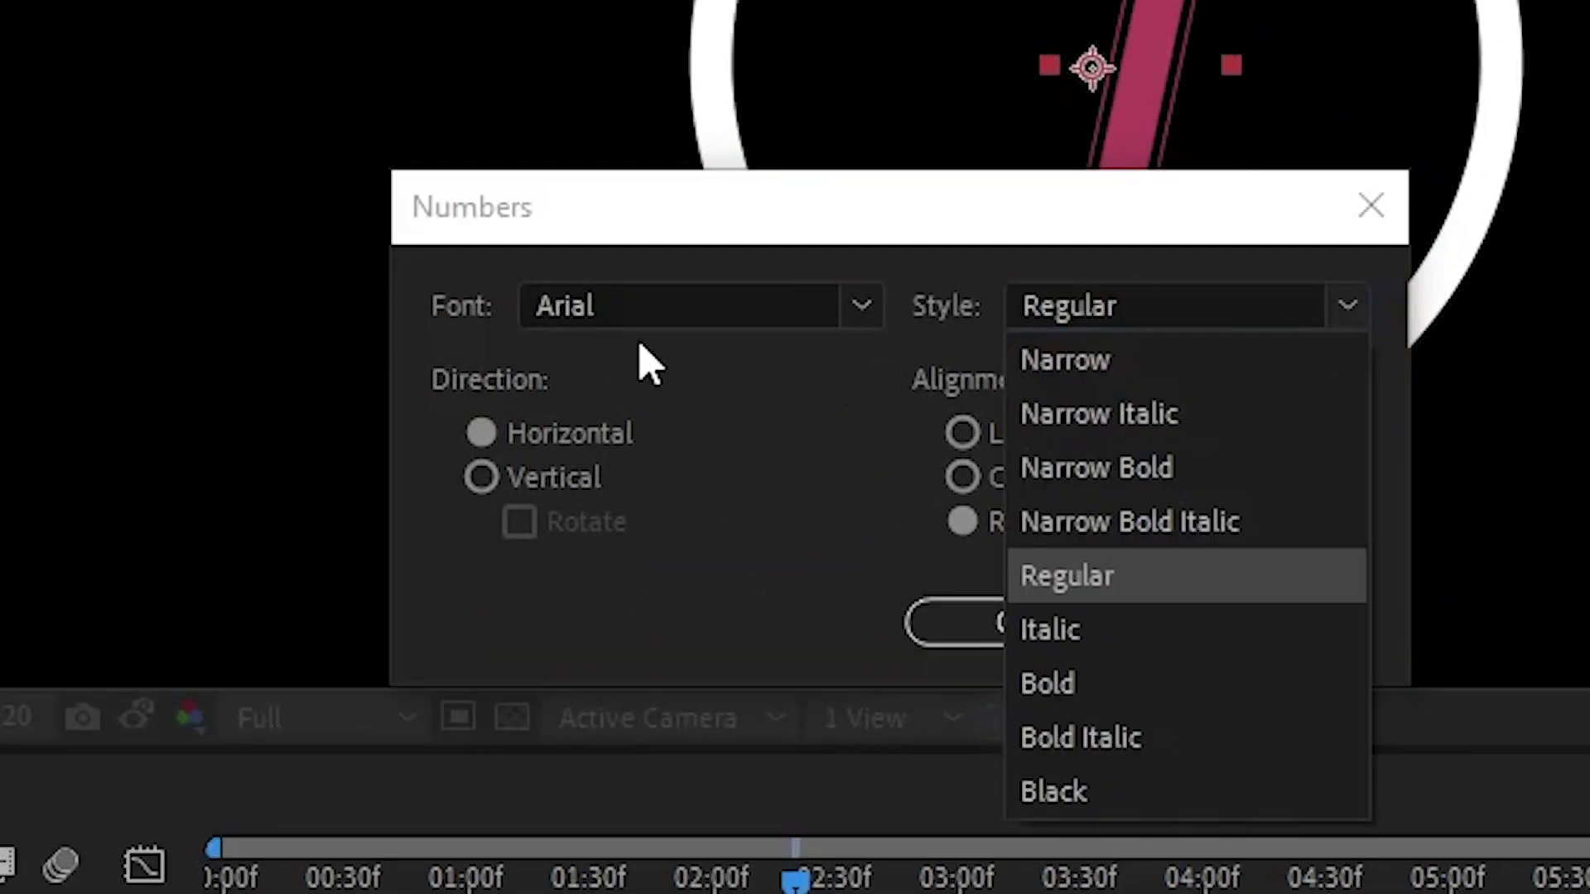
{"action": "left_click", "coordinate": [861, 305]}
{"action": "left_click", "coordinate": [702, 521]}
{"action": "left_click", "coordinate": [963, 480]}
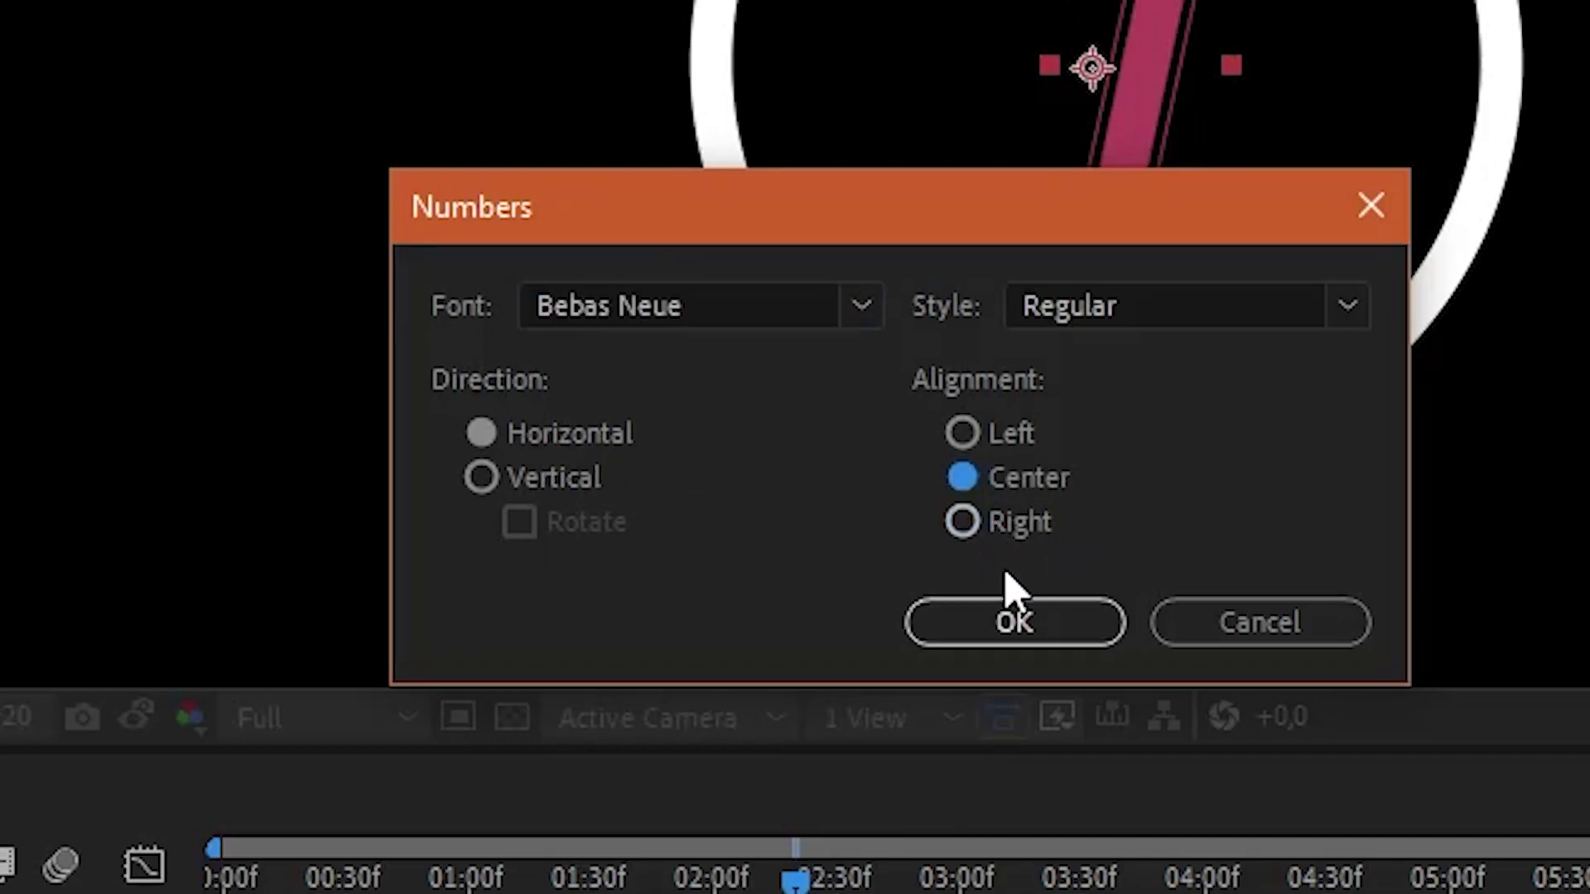
{"action": "left_click", "coordinate": [1012, 605]}
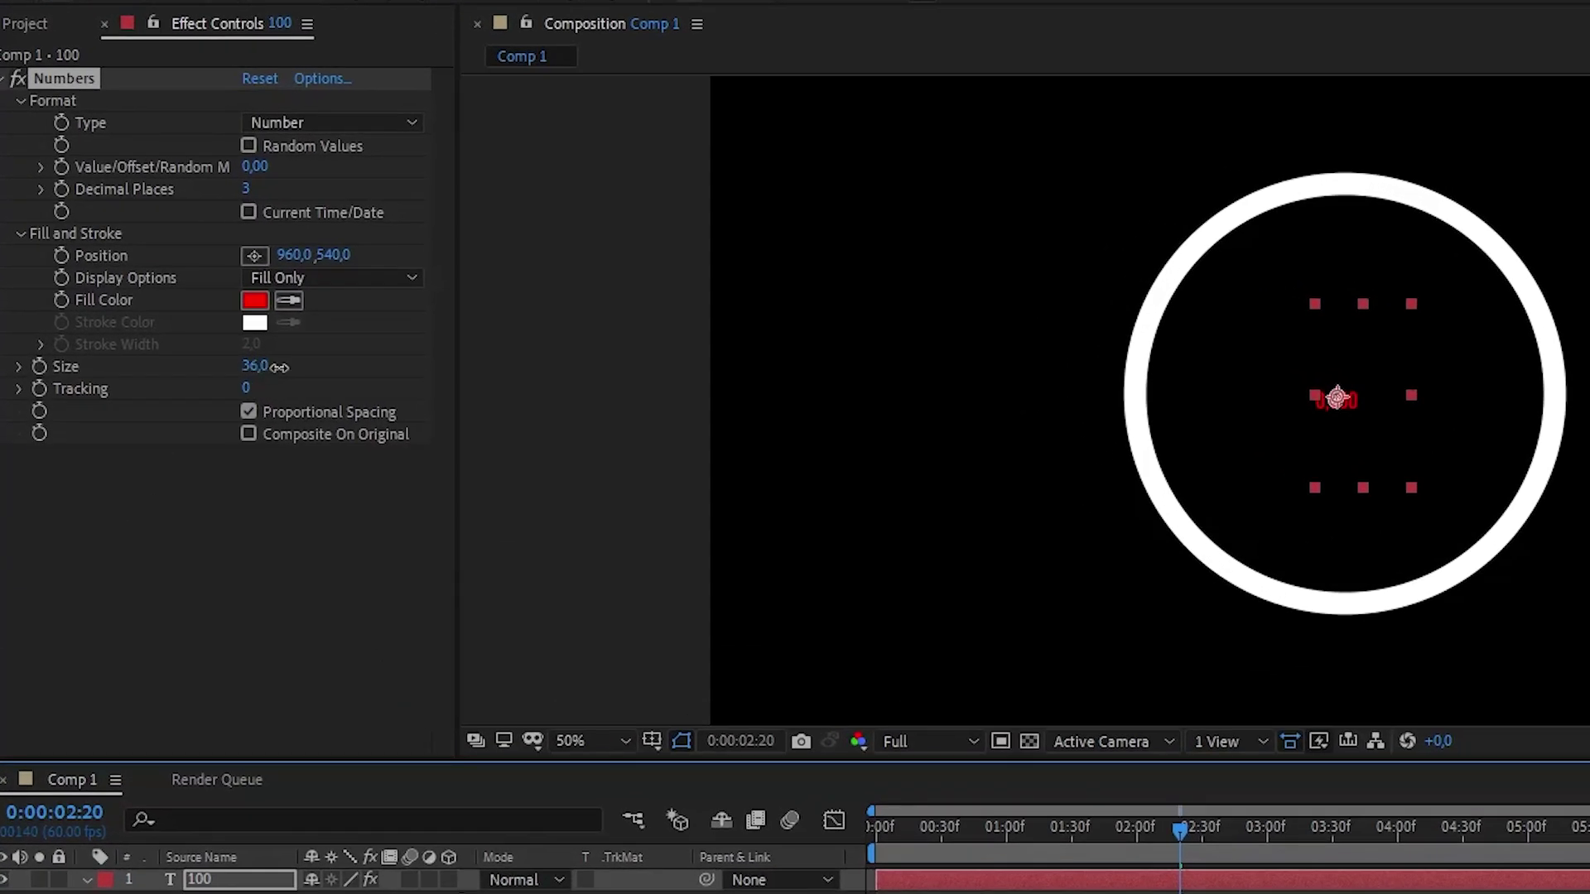
Set the Numbers effect to size 281 with 0 decimal places, and keyframe its value at 100.
{"action": "left_click_drag", "start_coordinate": [280, 367], "coordinate": [613, 401]}
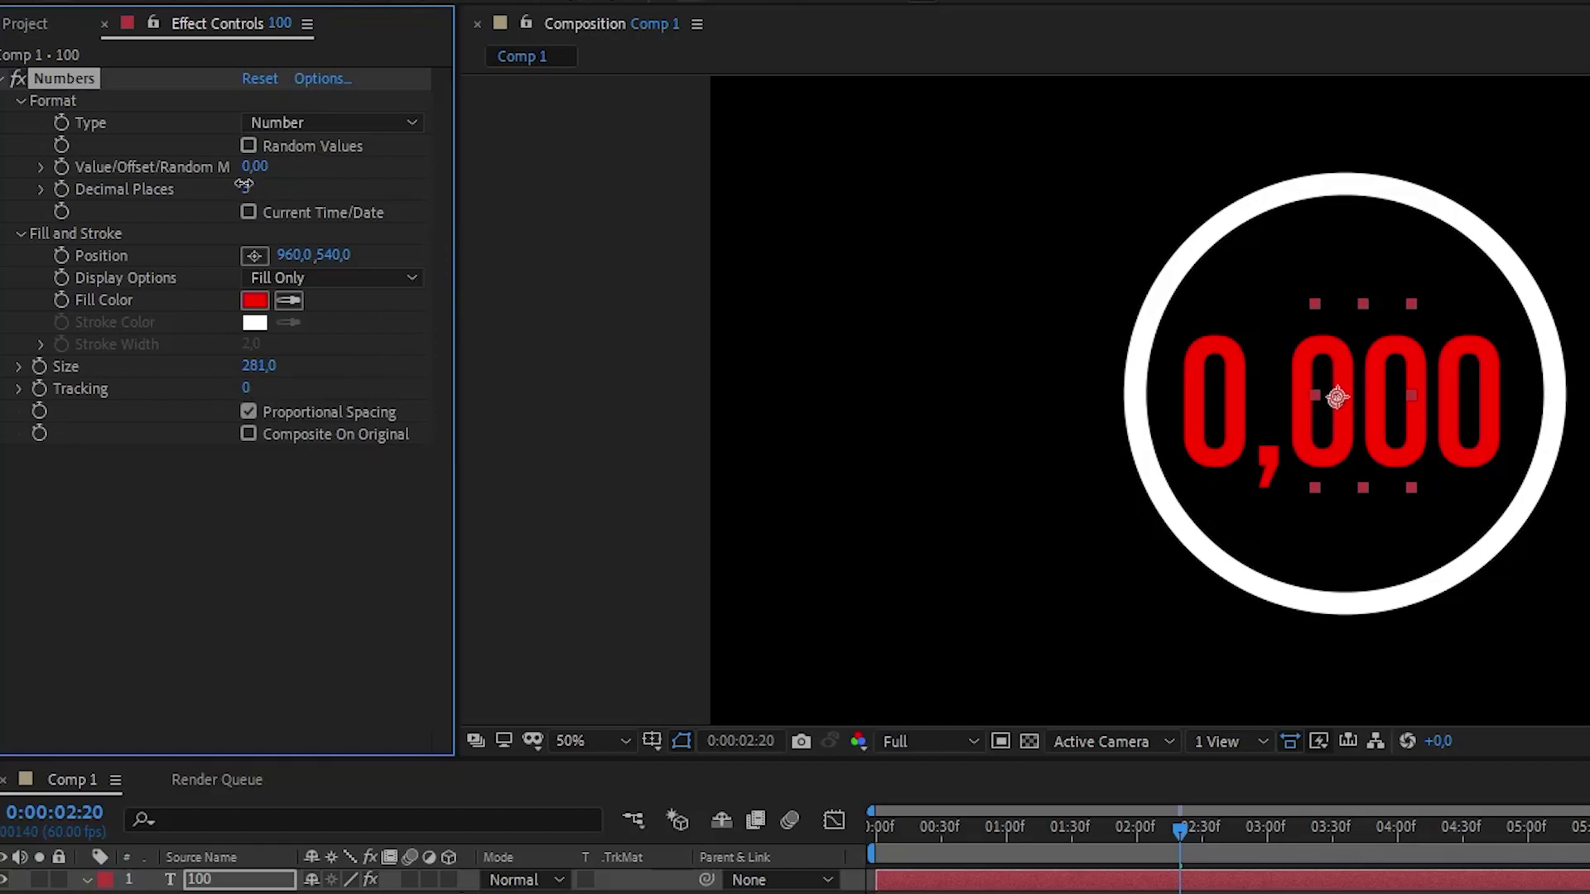
{"action": "left_click_drag", "start_coordinate": [245, 184], "coordinate": [217, 185]}
Reveal the Numbers value in the timeline and keyframe it at 0 at the start of the composition.
{"action": "right_click", "coordinate": [108, 166]}
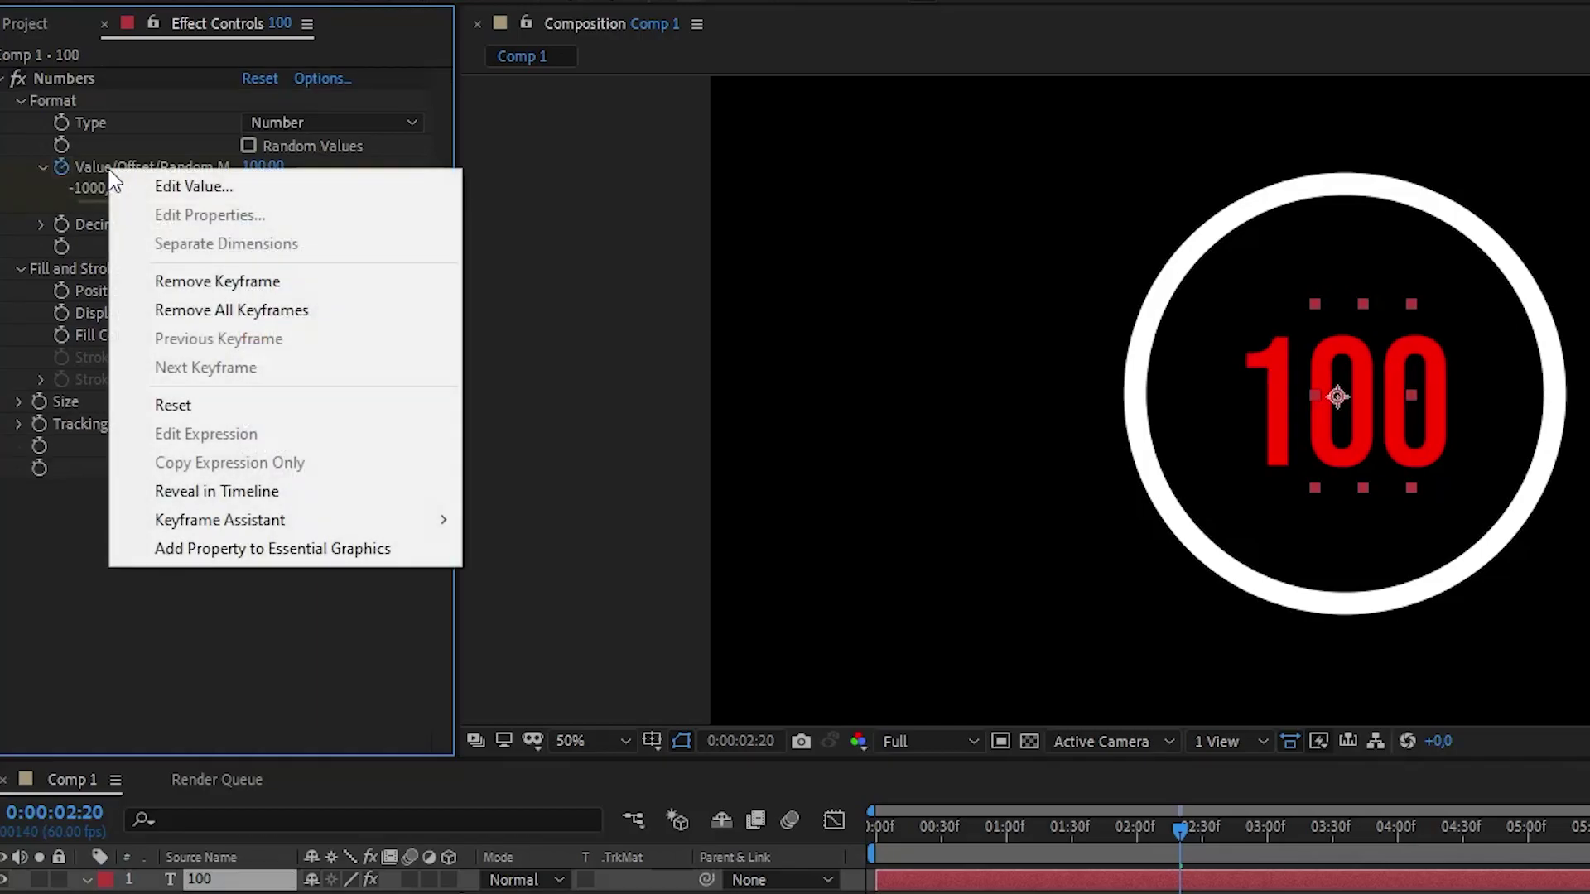
{"action": "left_click", "coordinate": [246, 490]}
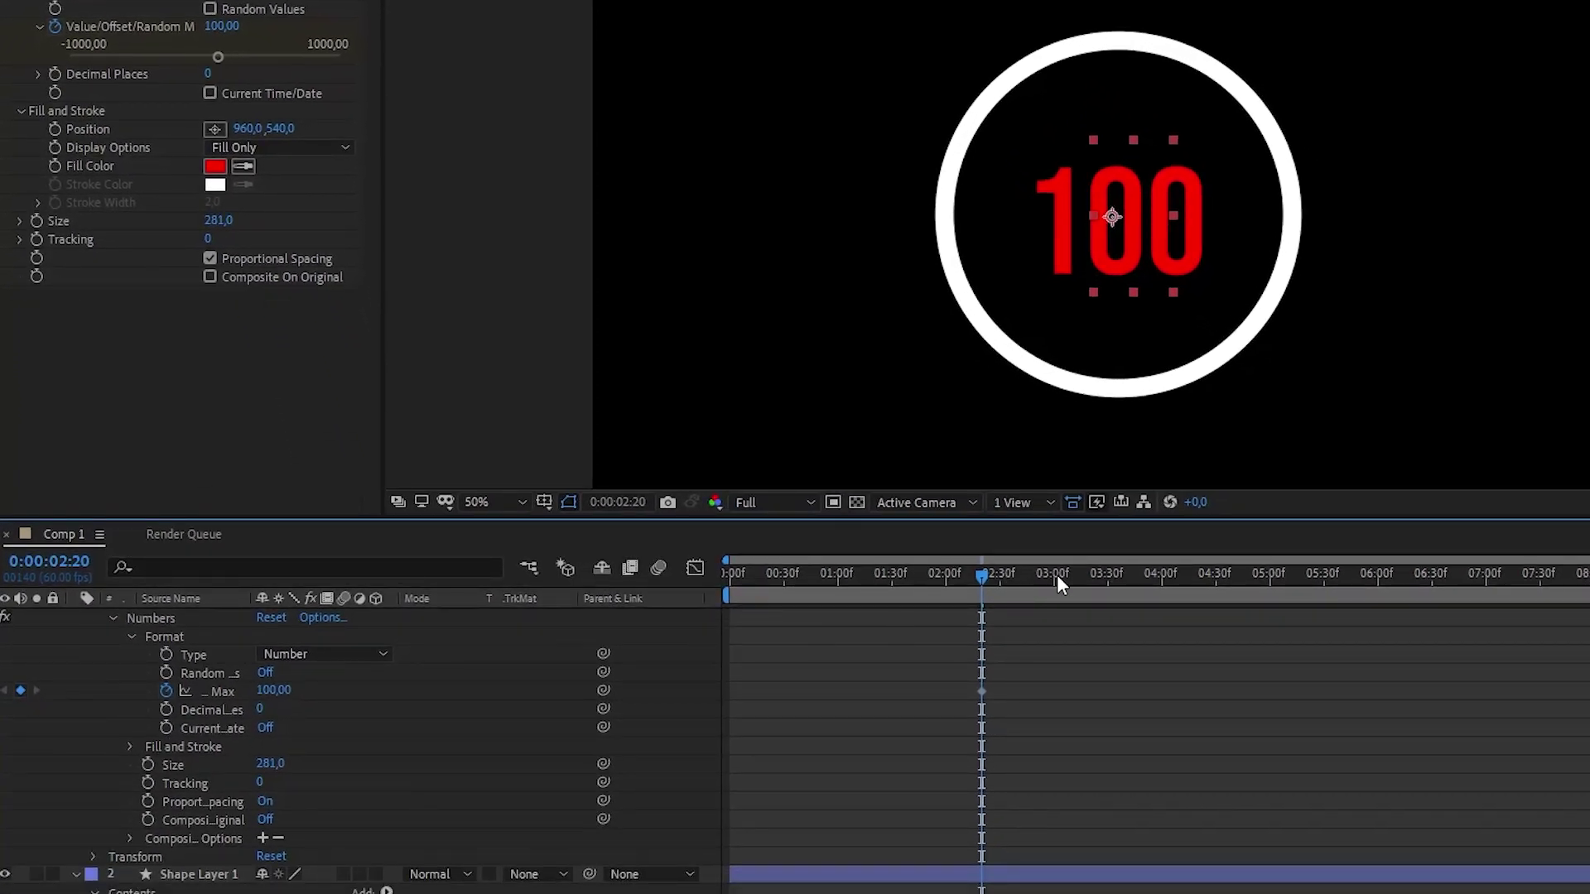
{"action": "left_click_drag", "start_coordinate": [976, 569], "coordinate": [655, 560]}
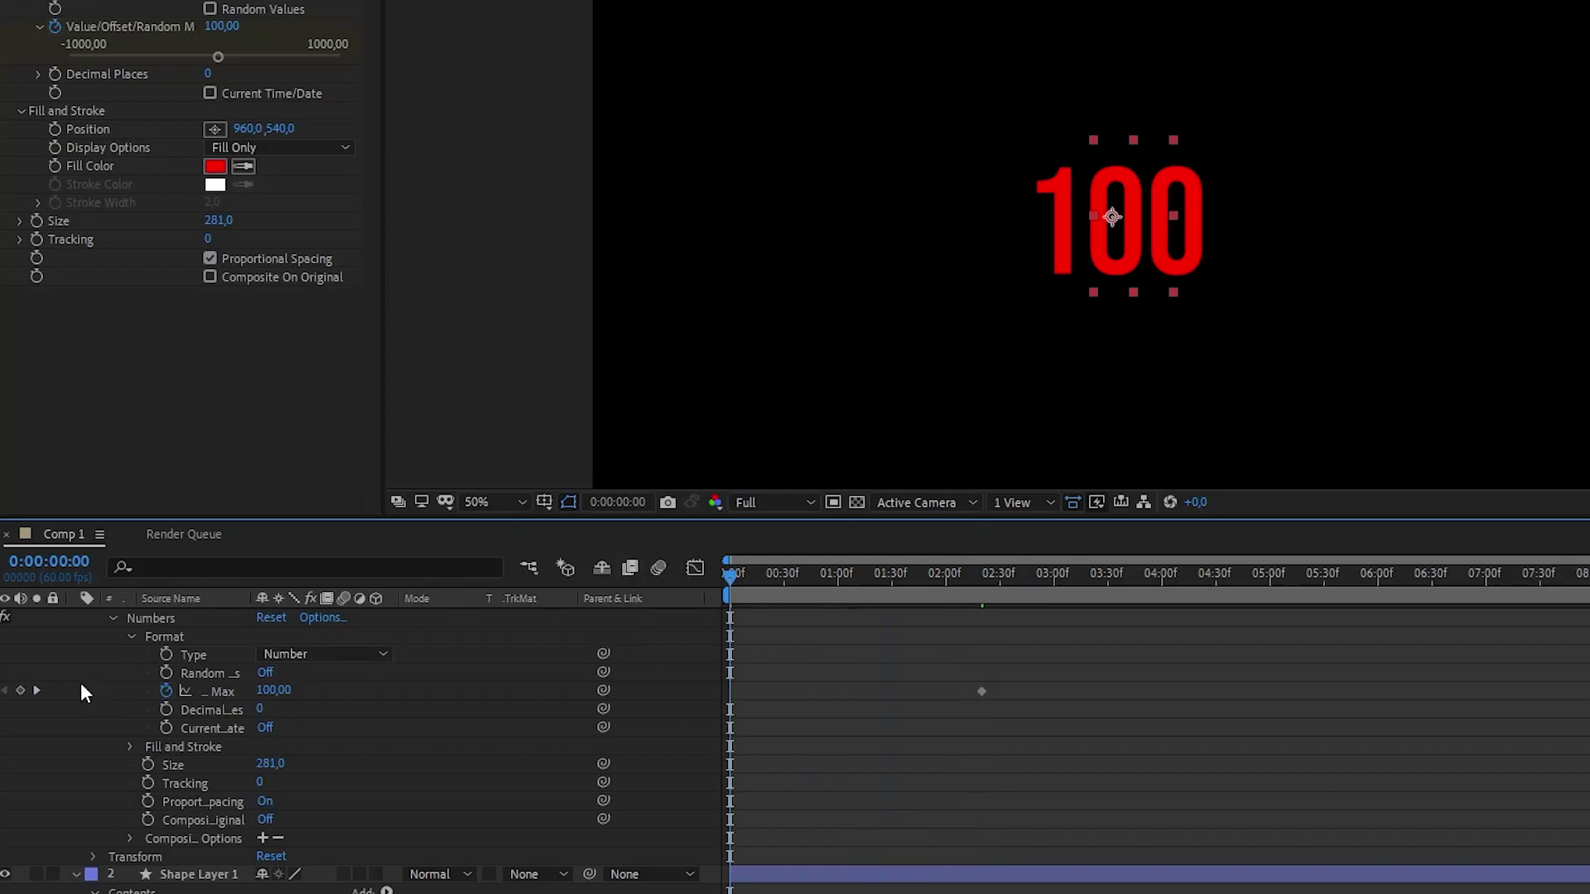
{"action": "left_click", "coordinate": [20, 690]}
{"action": "left_click", "coordinate": [294, 690]}
{"action": "type", "text": "0"}
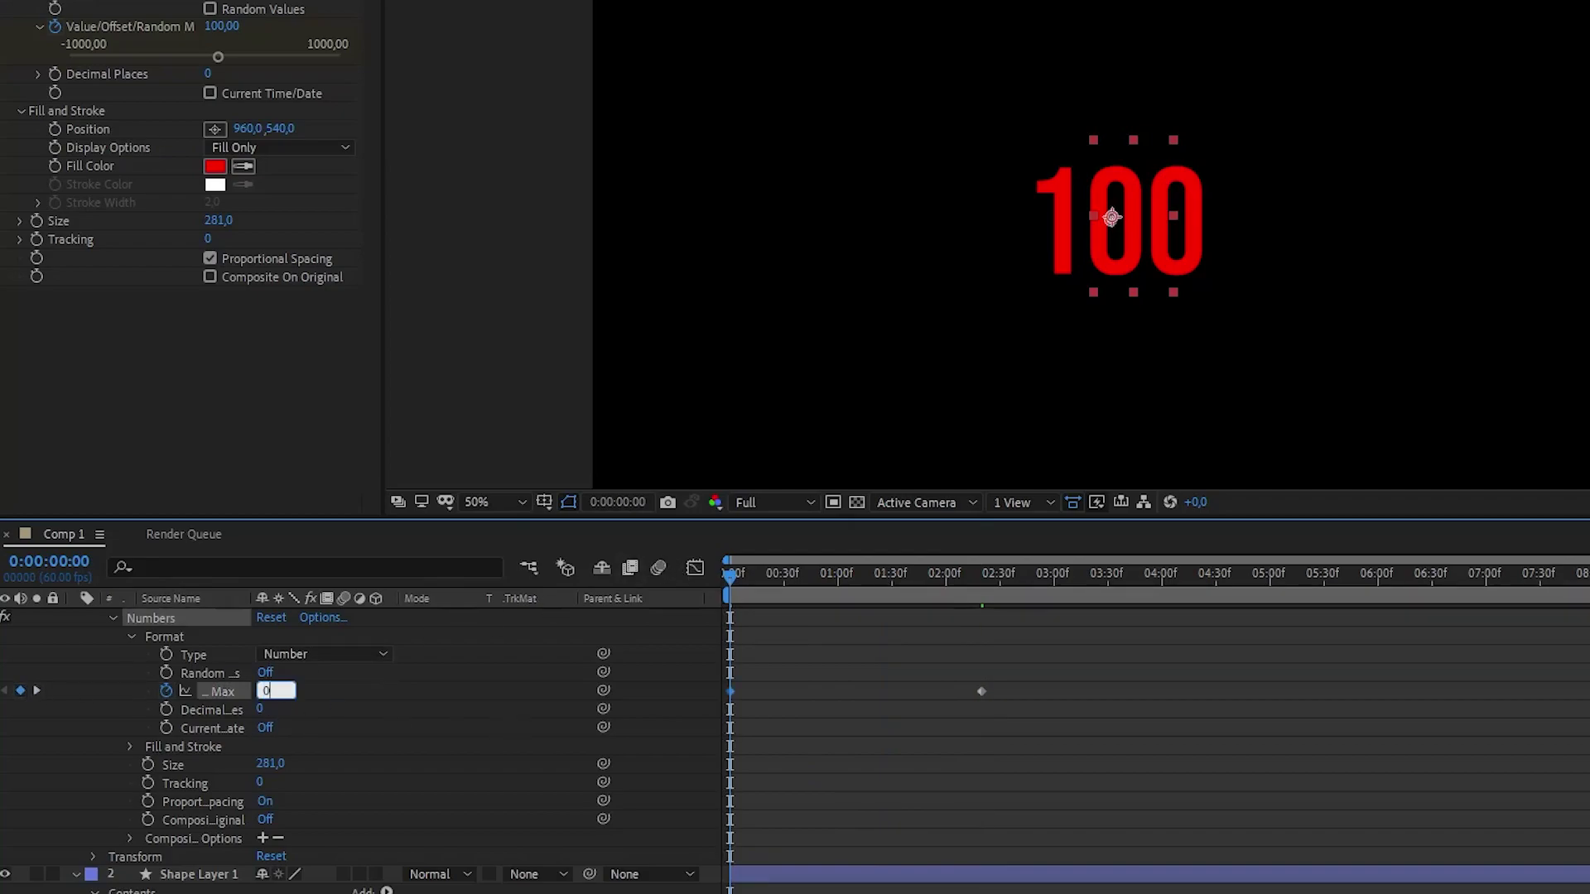
{"action": "key", "text": "Return"}
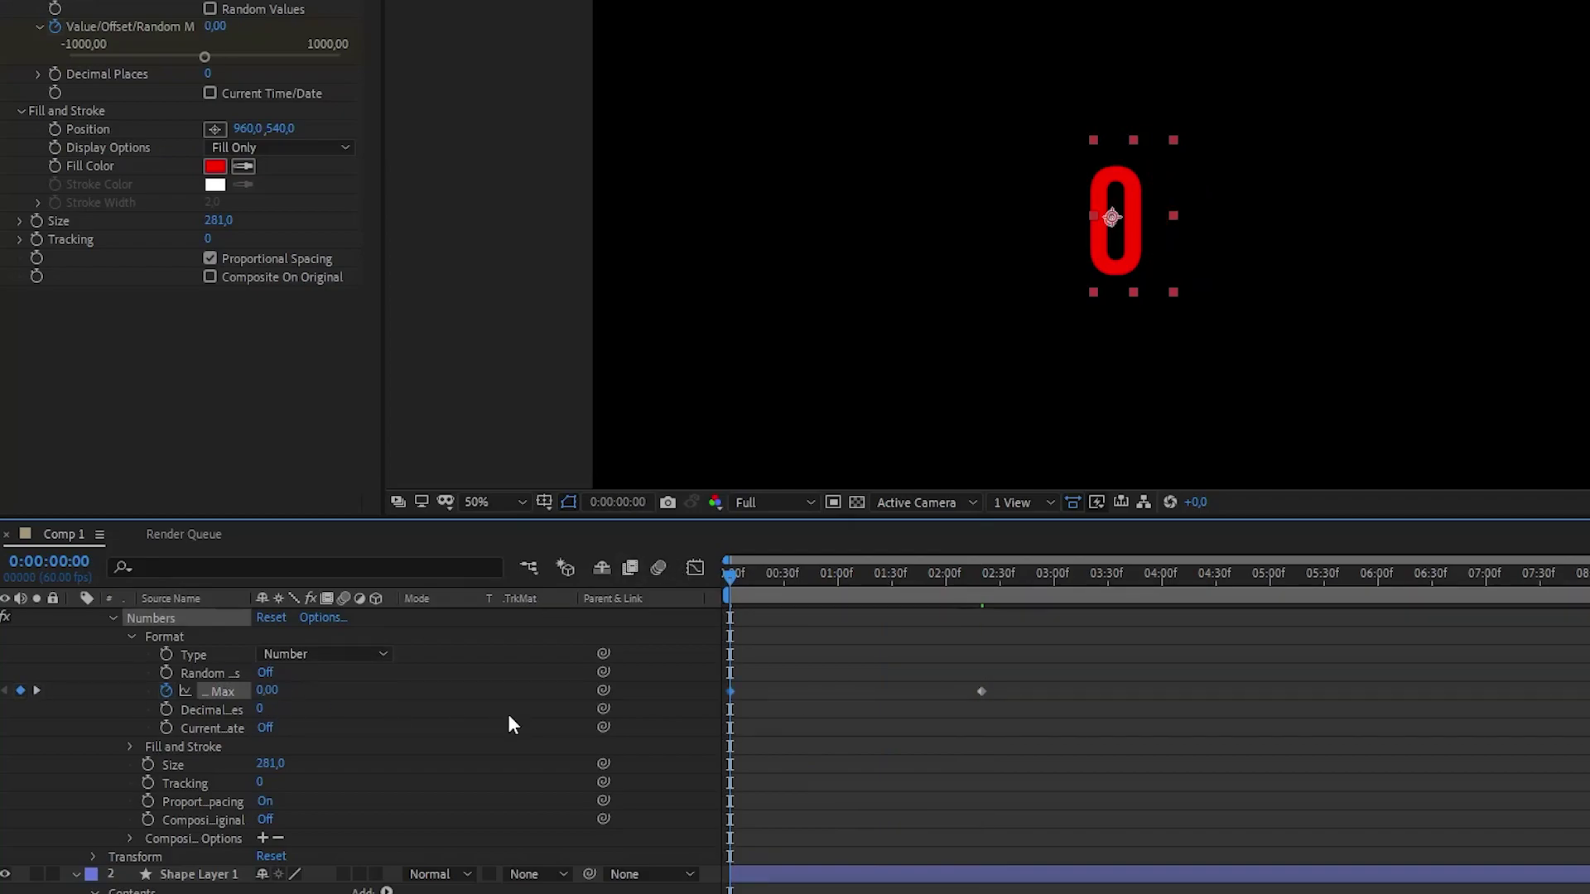
Change the number's fill color to white.
{"action": "left_click", "coordinate": [215, 165]}
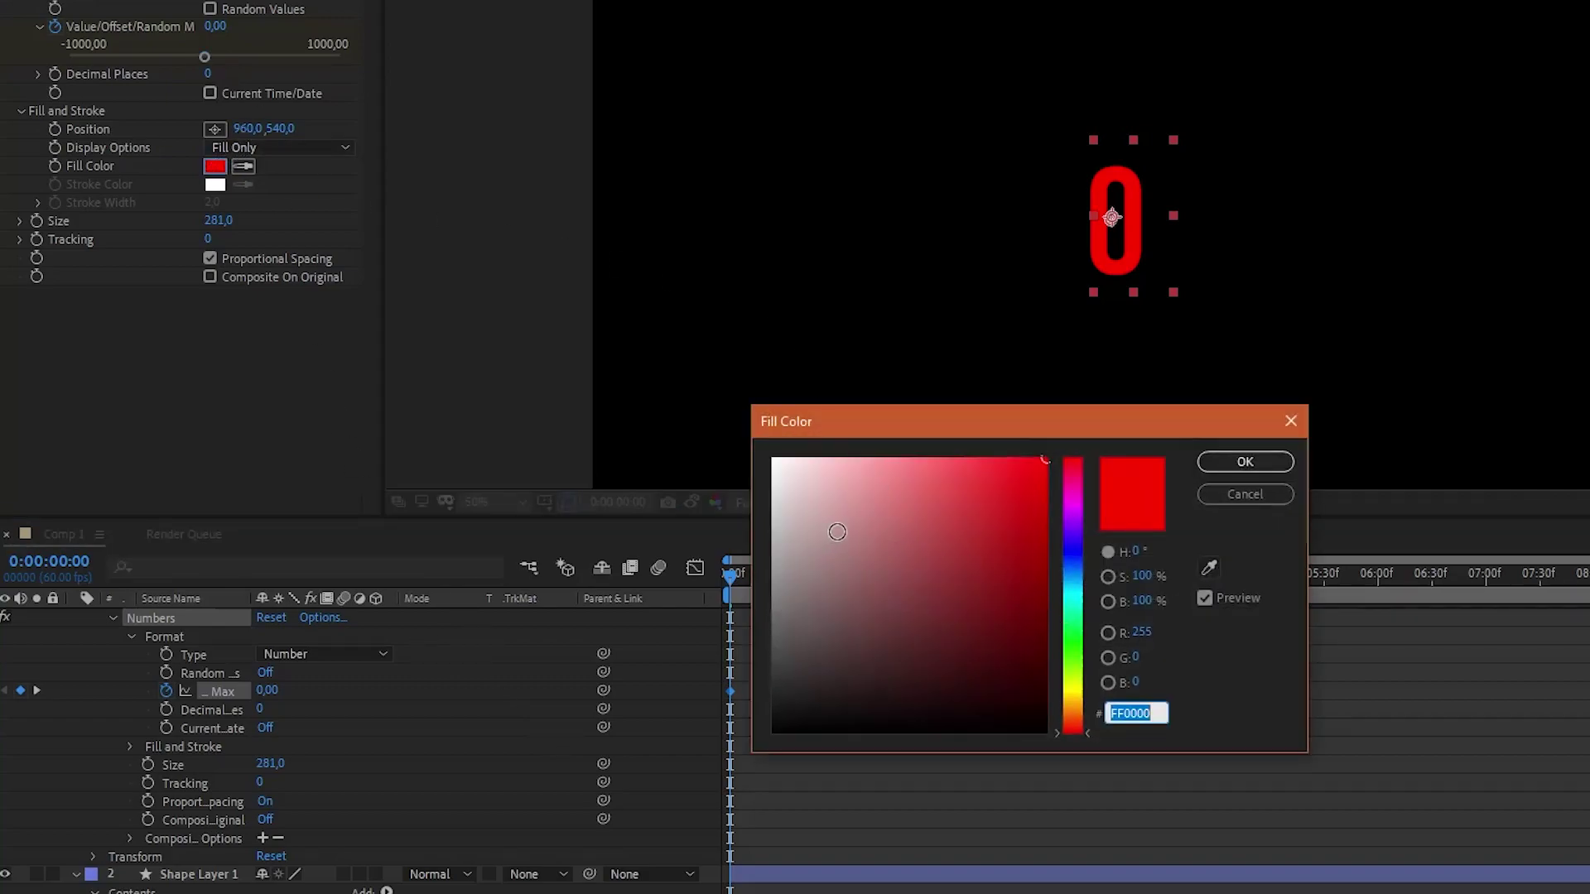
{"action": "left_click_drag", "start_coordinate": [837, 531], "coordinate": [743, 415]}
{"action": "left_click", "coordinate": [1248, 460]}
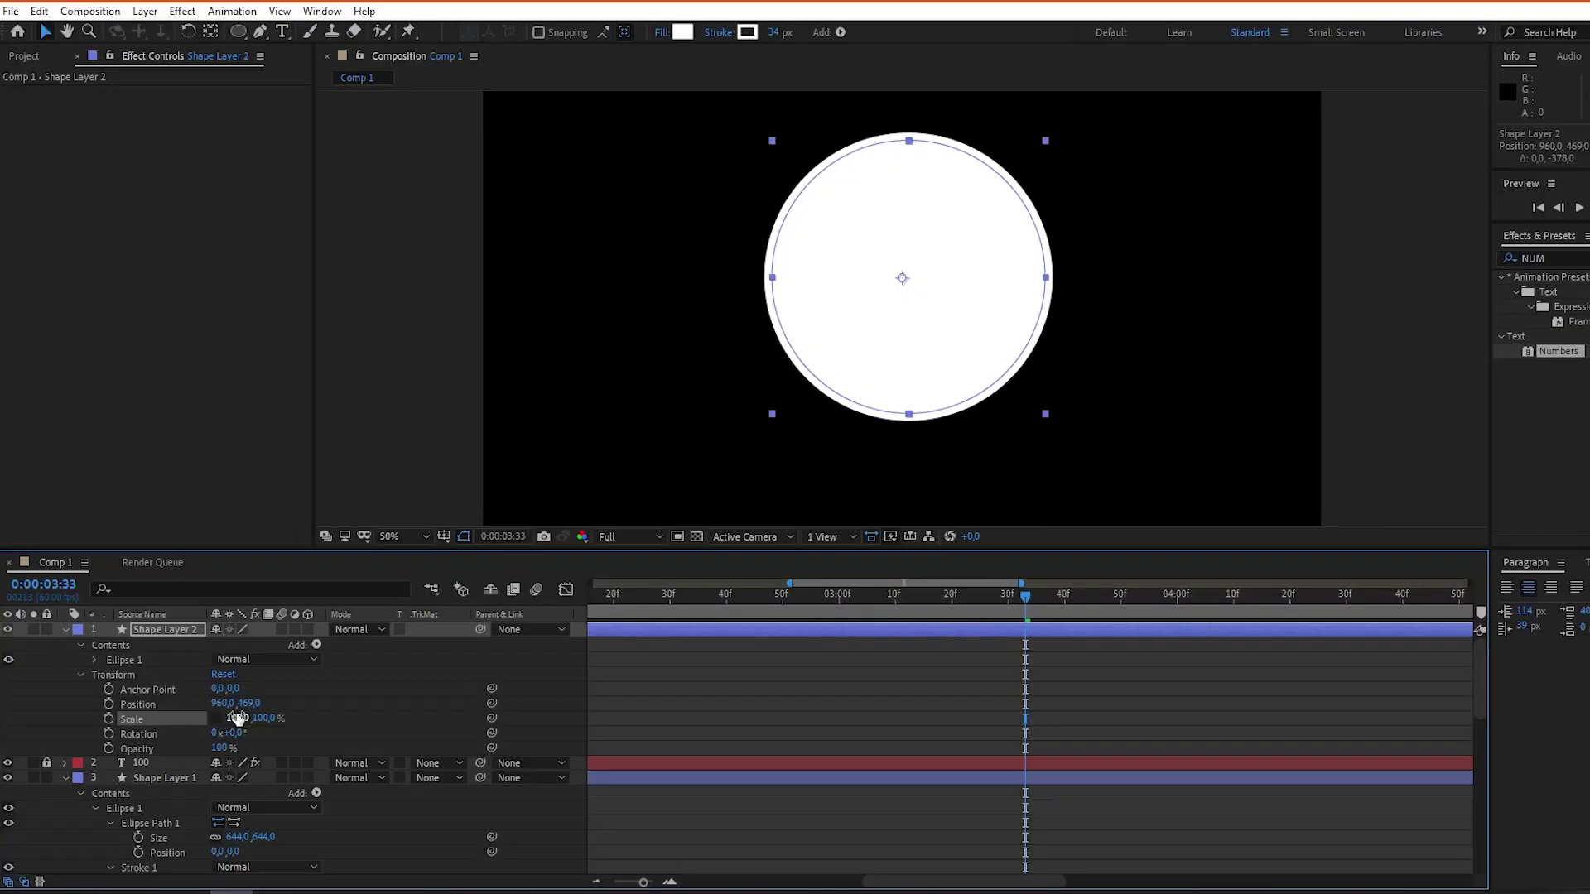
Scale the Shape Layer 2 circle to 36% and center it over the ring at about 968, 537.
{"action": "left_click_drag", "start_coordinate": [237, 717], "coordinate": [180, 719]}
{"action": "left_click_drag", "start_coordinate": [917, 303], "coordinate": [933, 336]}
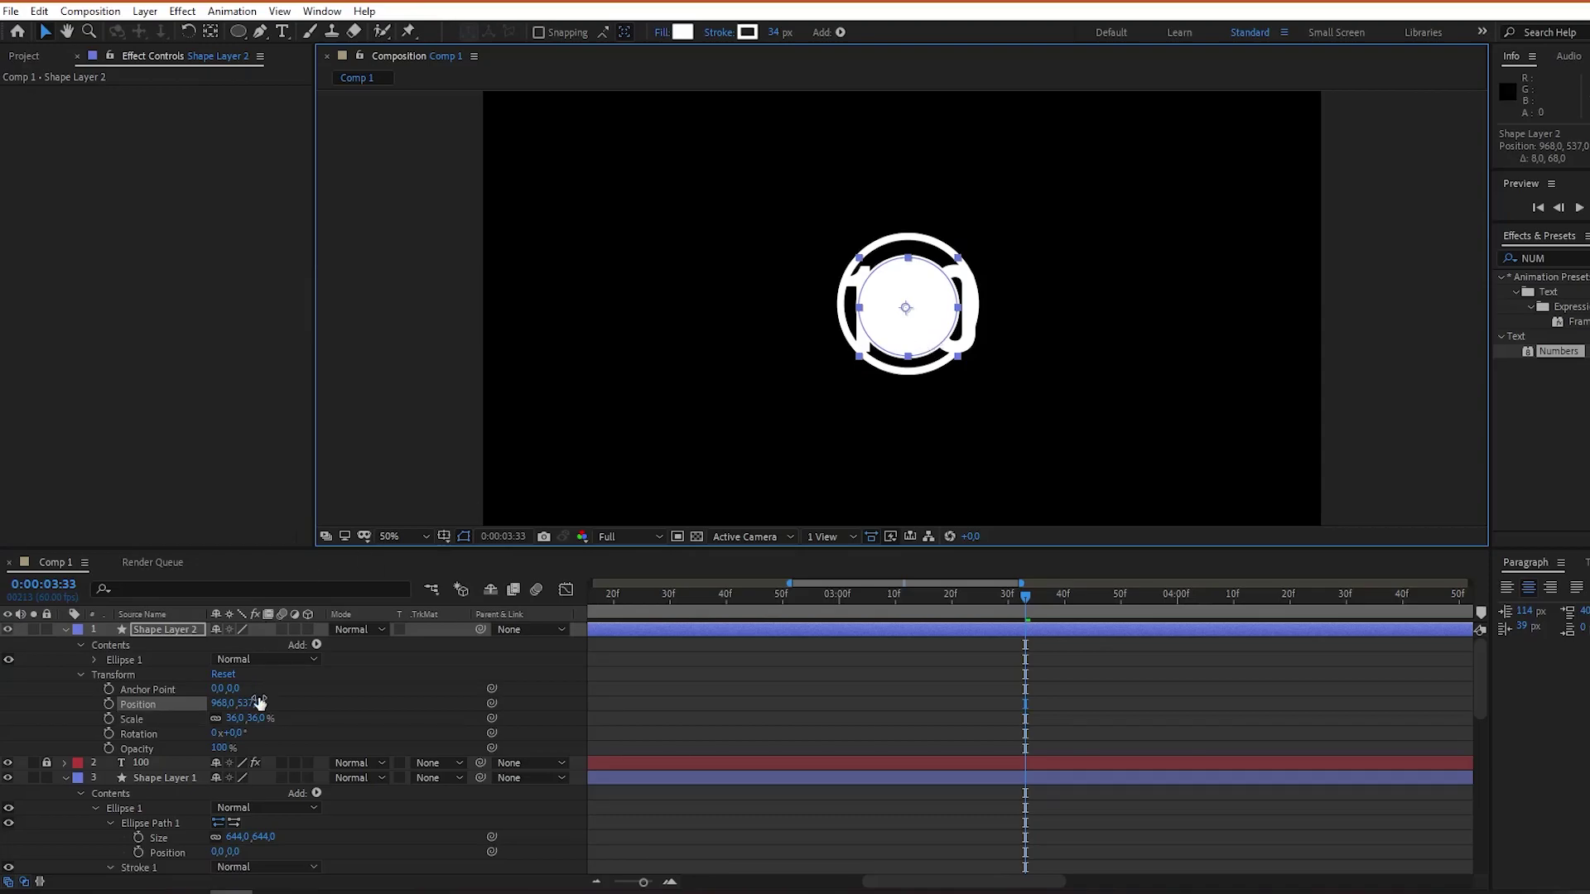
Place Shape Layer 2 beneath the 100 layer and set its fill color to light blue 00C0FF.
{"action": "left_click_drag", "start_coordinate": [164, 628], "coordinate": [161, 773]}
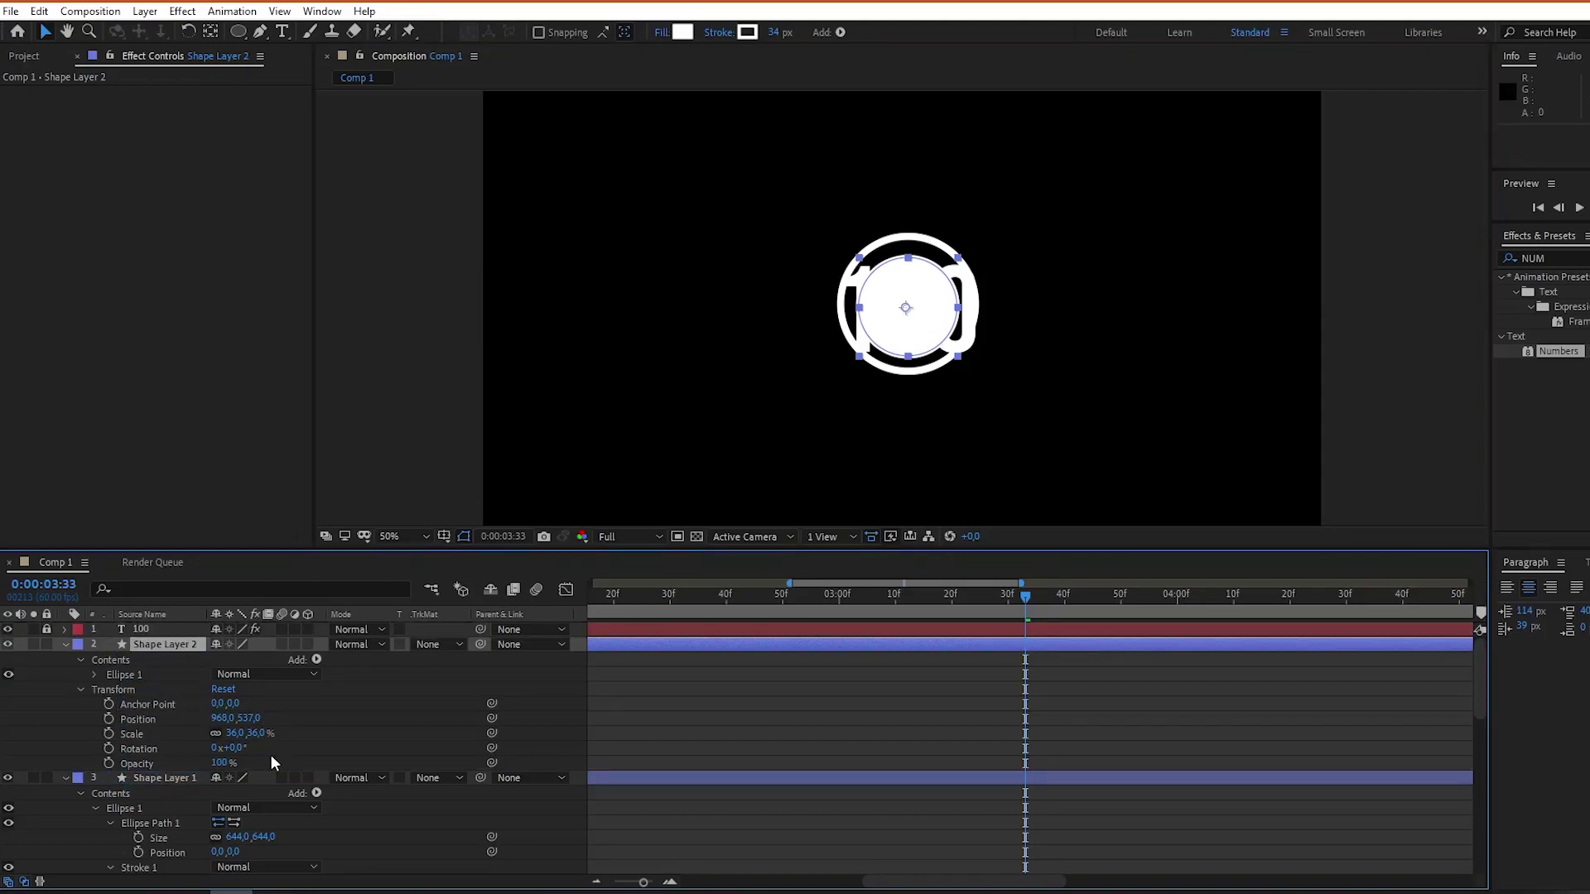
{"action": "scroll", "coordinate": [398, 677], "scroll_direction": "down", "scroll_amount": 1}
{"action": "scroll", "coordinate": [228, 702], "scroll_direction": "up", "scroll_amount": 1}
{"action": "left_click", "coordinate": [682, 31]}
{"action": "left_click_drag", "start_coordinate": [792, 494], "coordinate": [853, 491]}
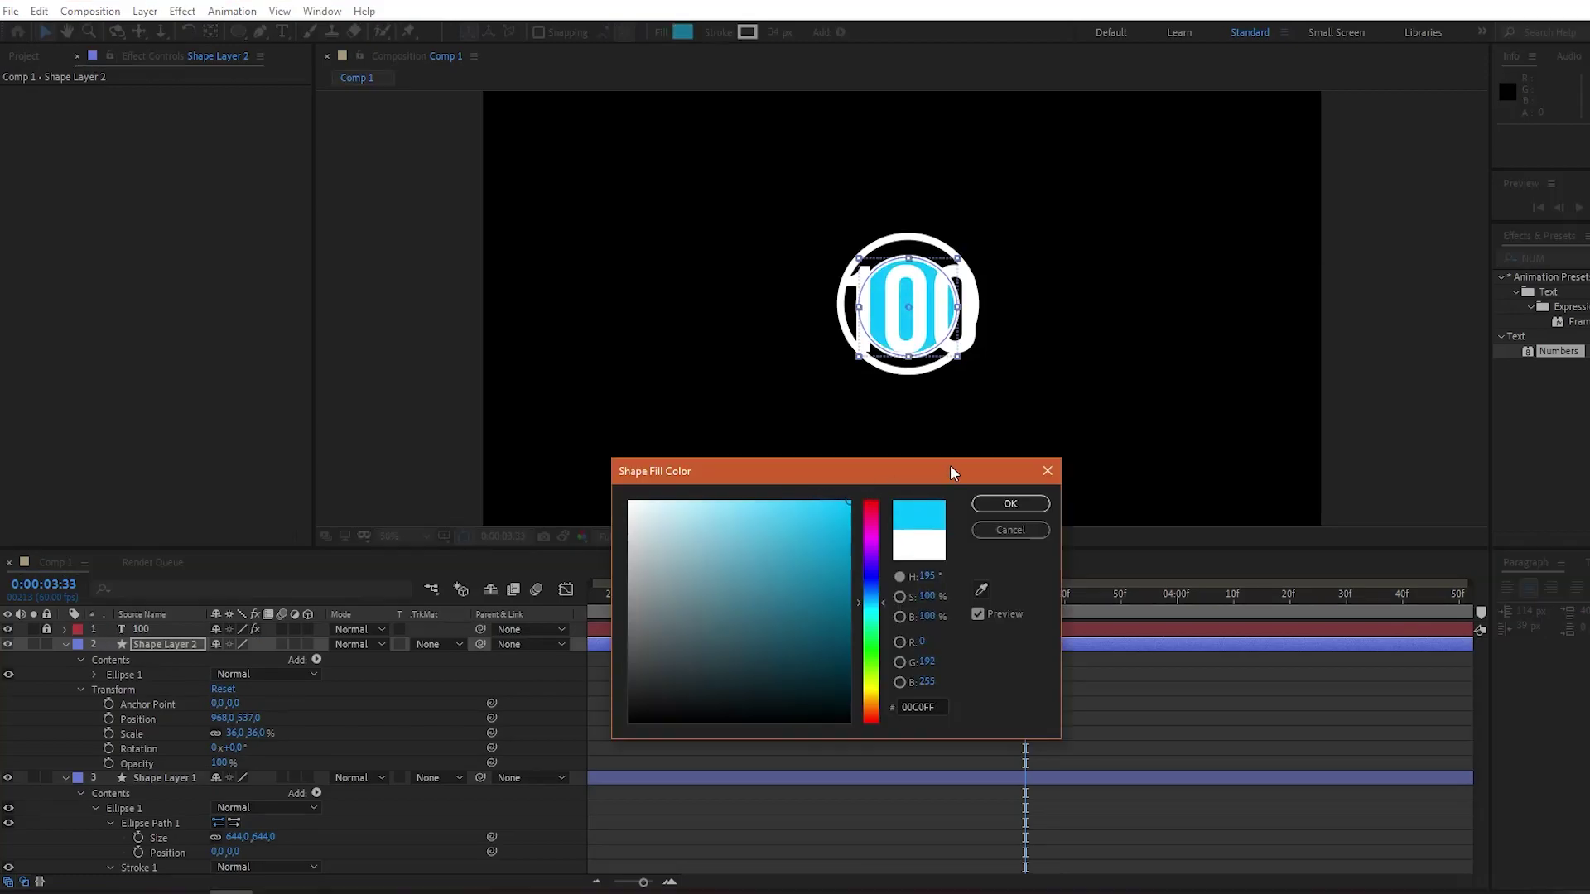
{"action": "key", "text": "Return"}
Keyframe Shape Layer 2's scale at 0% at 0:00:03:33 and enlarge the circle from 0:00:03:37.
{"action": "left_click", "coordinate": [109, 734]}
{"action": "left_click_drag", "start_coordinate": [235, 733], "coordinate": [212, 733]}
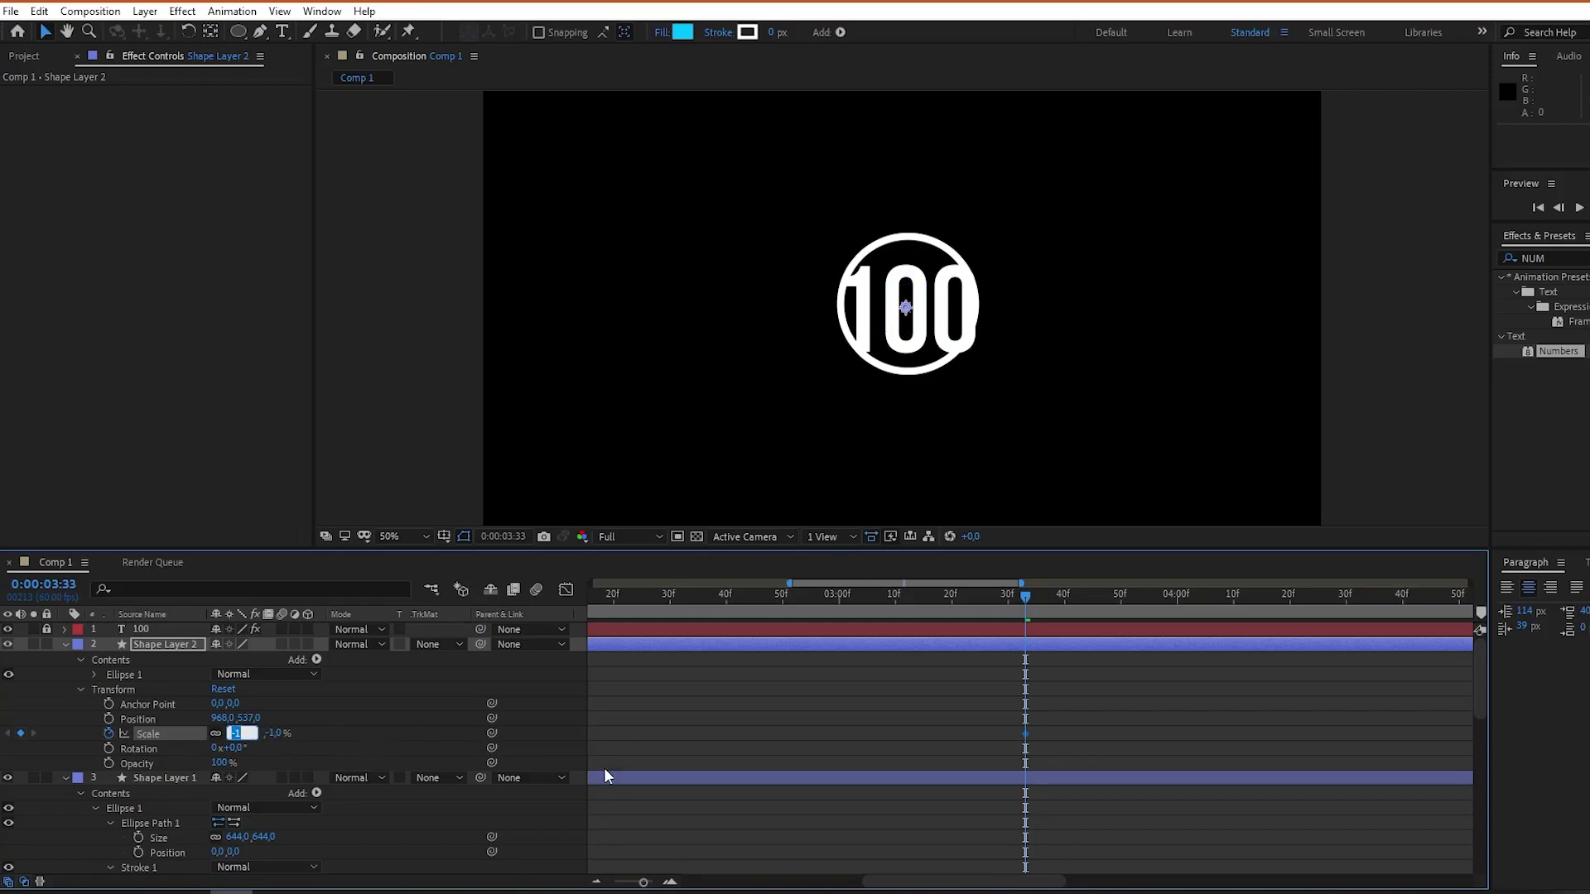
{"action": "key", "text": "space"}
{"action": "mouse_move", "coordinate": [1134, 593]}
{"action": "left_mouse_down"}
{"action": "mouse_move", "coordinate": [943, 591]}
{"action": "mouse_move", "coordinate": [1047, 599]}
{"action": "left_mouse_up"}
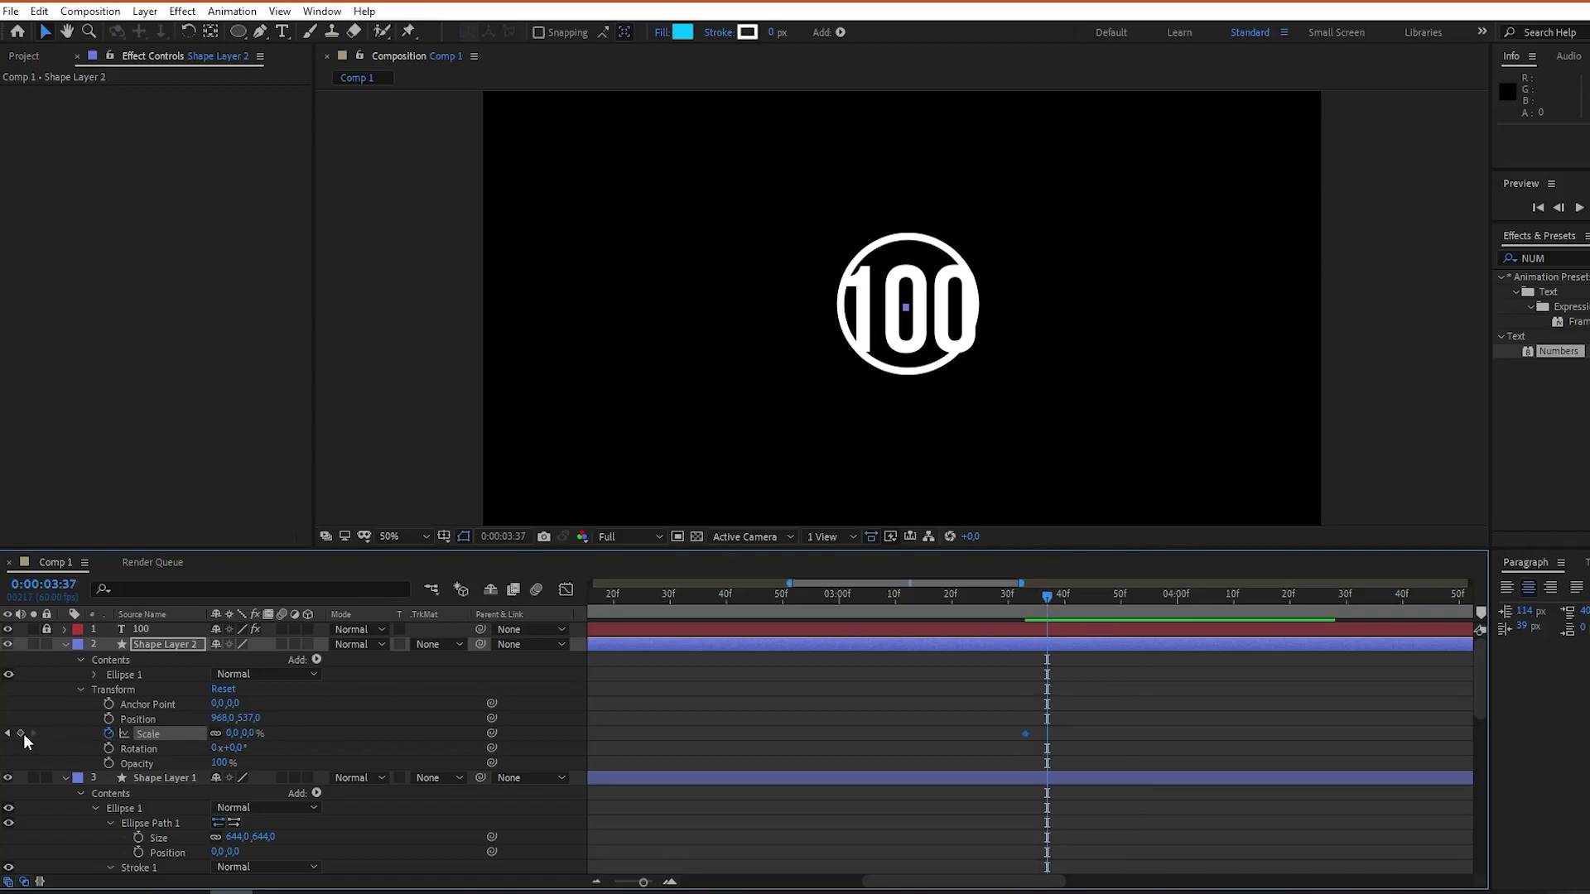
{"action": "left_click_drag", "start_coordinate": [224, 732], "coordinate": [330, 733]}
Bring Shape Layer 2 above the 100 layer and preview the animation from the beginning.
{"action": "left_click_drag", "start_coordinate": [162, 644], "coordinate": [168, 629]}
{"action": "mouse_move", "coordinate": [1047, 593]}
{"action": "left_mouse_down"}
{"action": "mouse_move", "coordinate": [1006, 593]}
{"action": "mouse_move", "coordinate": [1064, 592]}
{"action": "mouse_move", "coordinate": [469, 598]}
{"action": "left_mouse_up"}
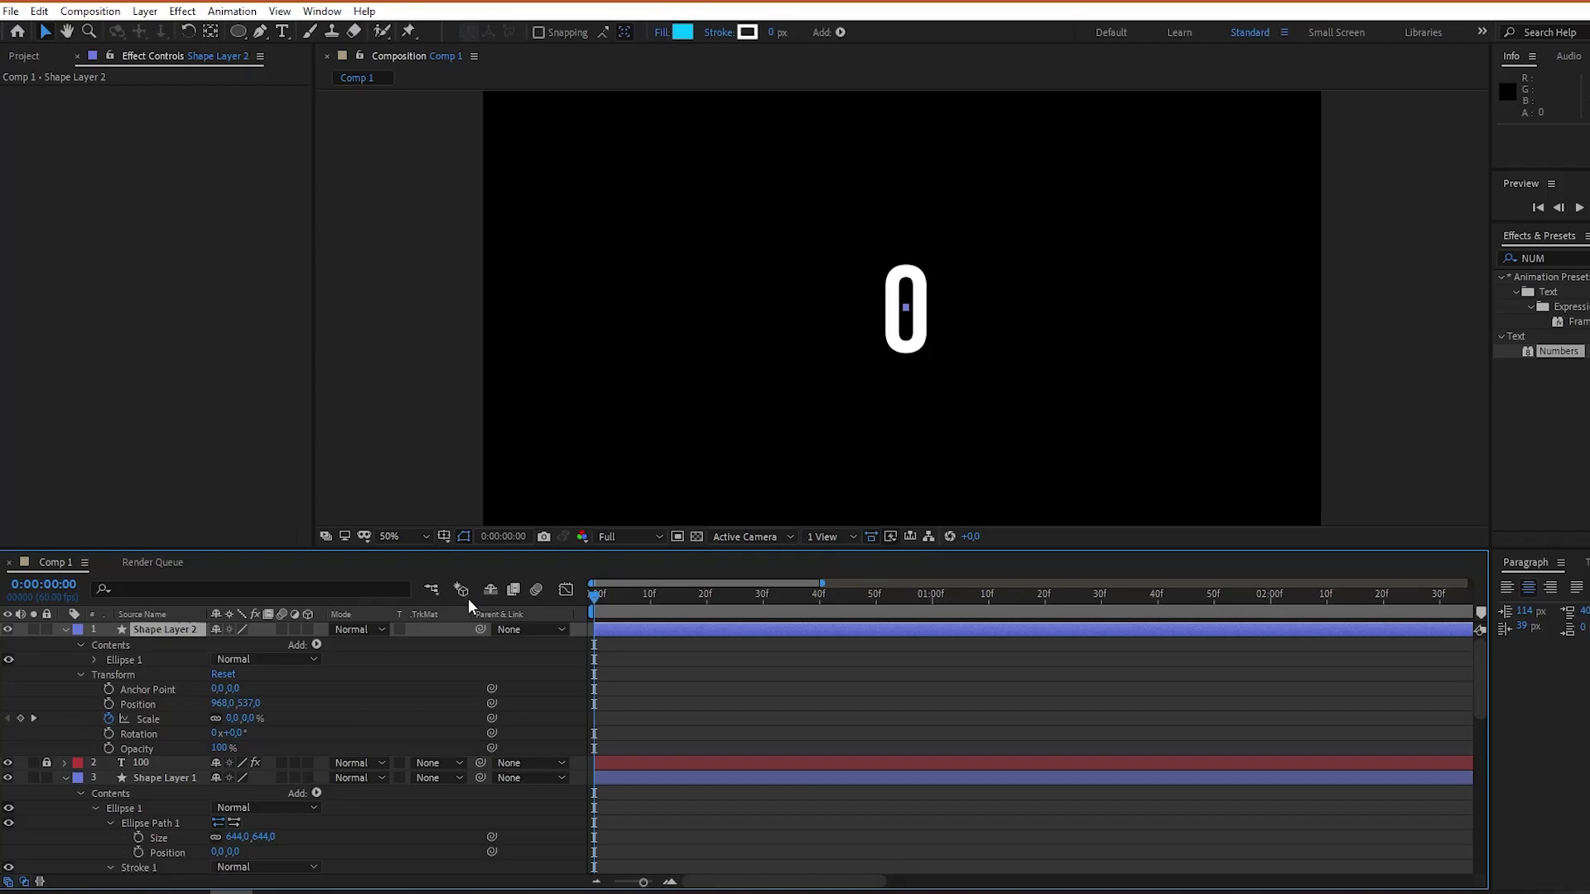
{"action": "key", "text": "space"}
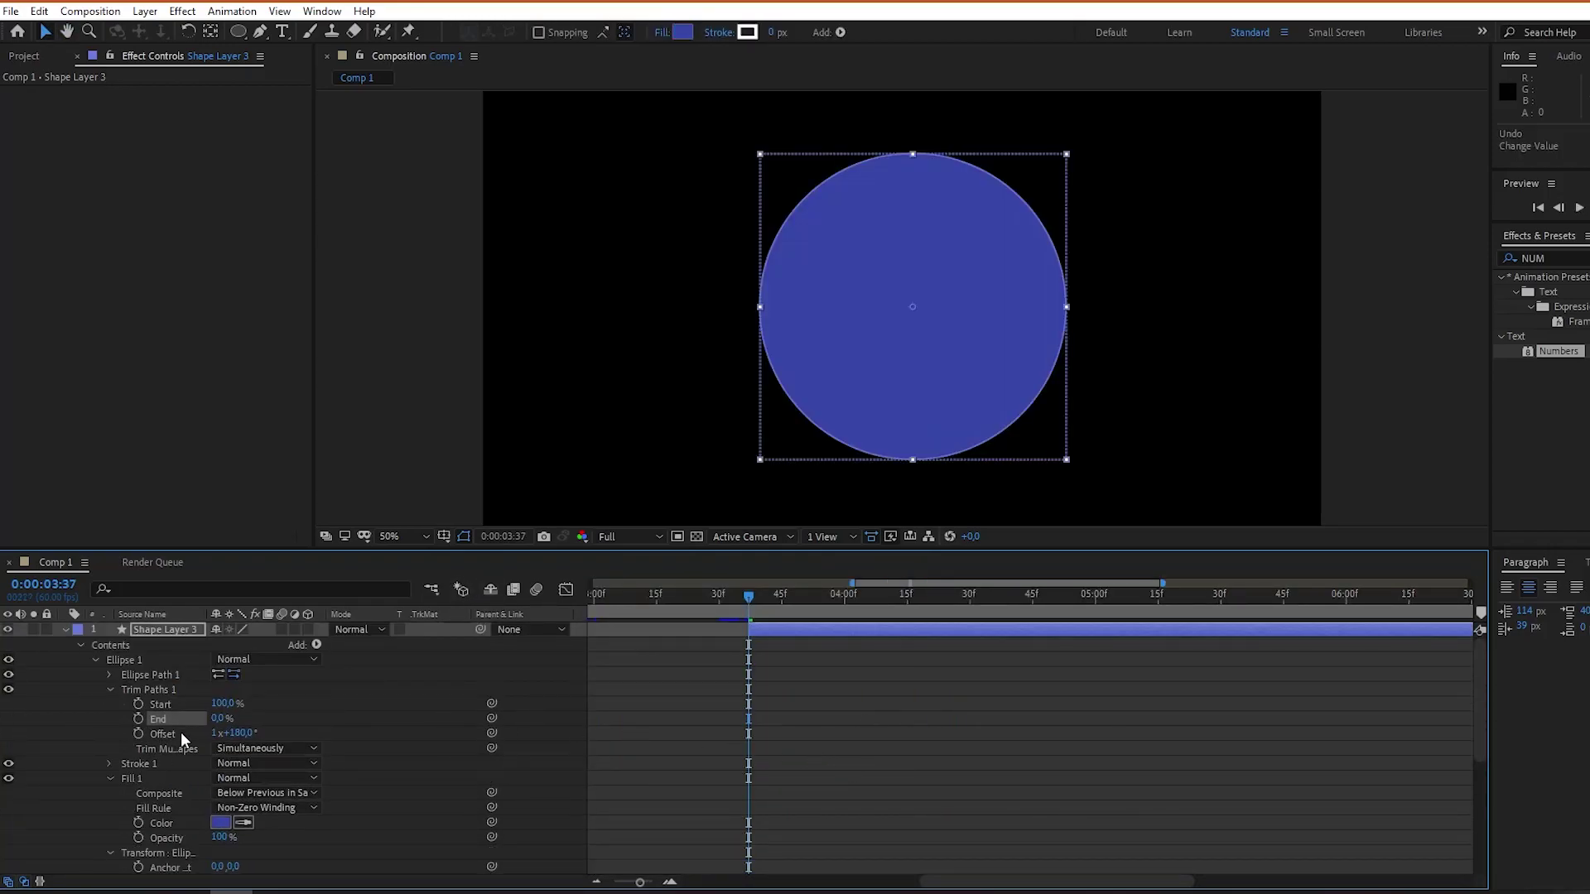
Keyframe Shape Layer 3's Trim Paths End and Offset at 0:00:03:37, key End at 0% at 0:00:04:15, and preview.
{"action": "left_click", "coordinate": [139, 734]}
{"action": "left_click", "coordinate": [139, 718]}
{"action": "left_click_drag", "start_coordinate": [747, 593], "coordinate": [908, 614]}
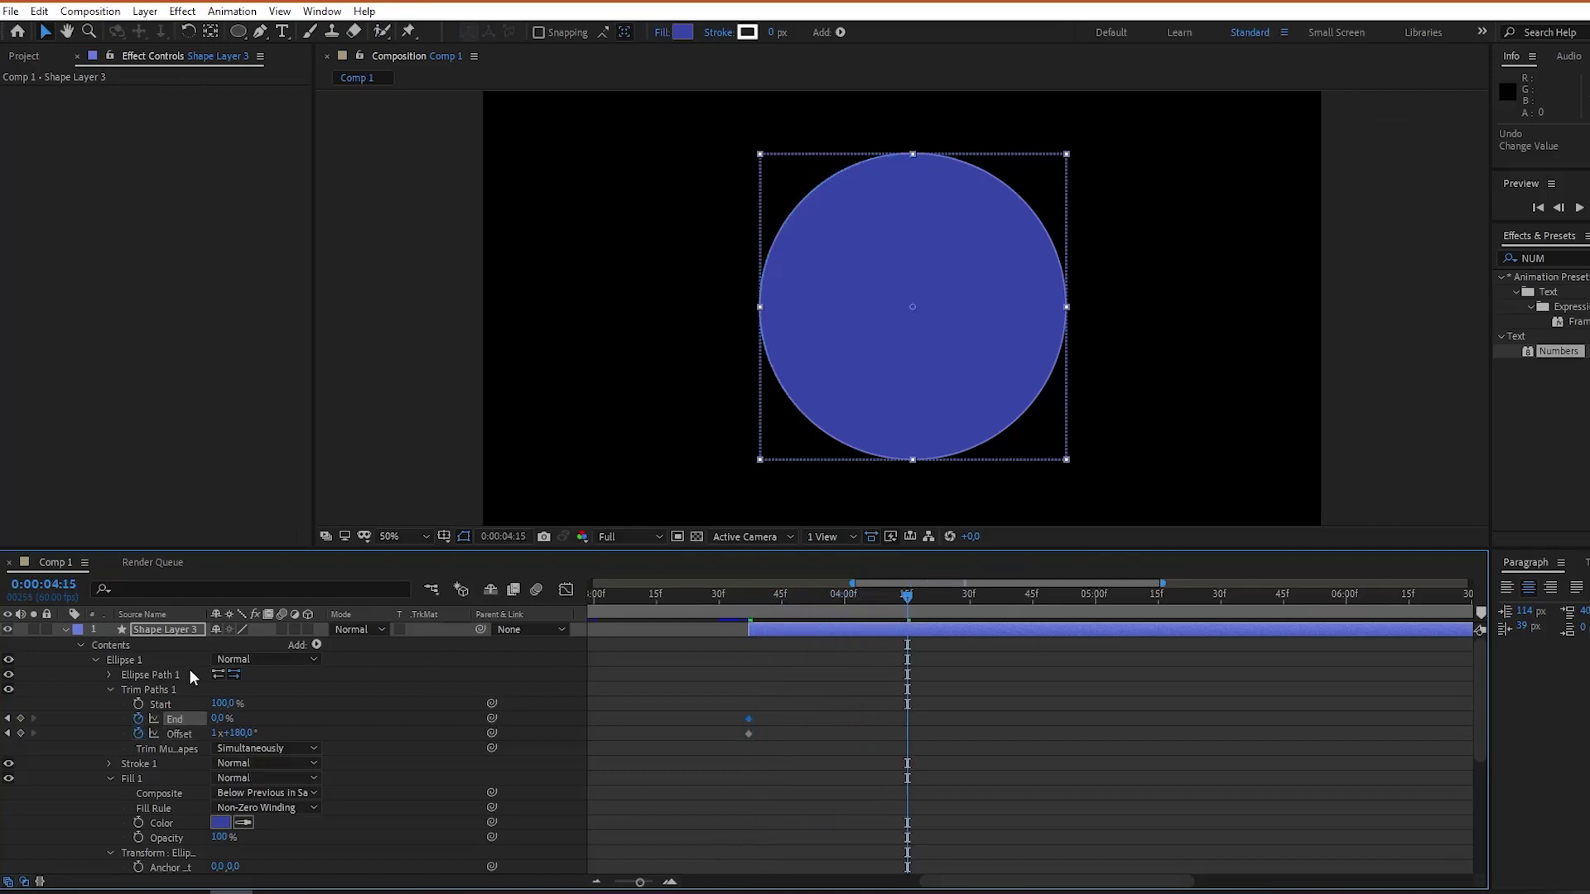
{"action": "left_click_drag", "start_coordinate": [218, 718], "coordinate": [343, 722]}
{"action": "type", "text": "0"}
{"action": "key", "text": "Return"}
{"action": "left_click", "coordinate": [7, 719]}
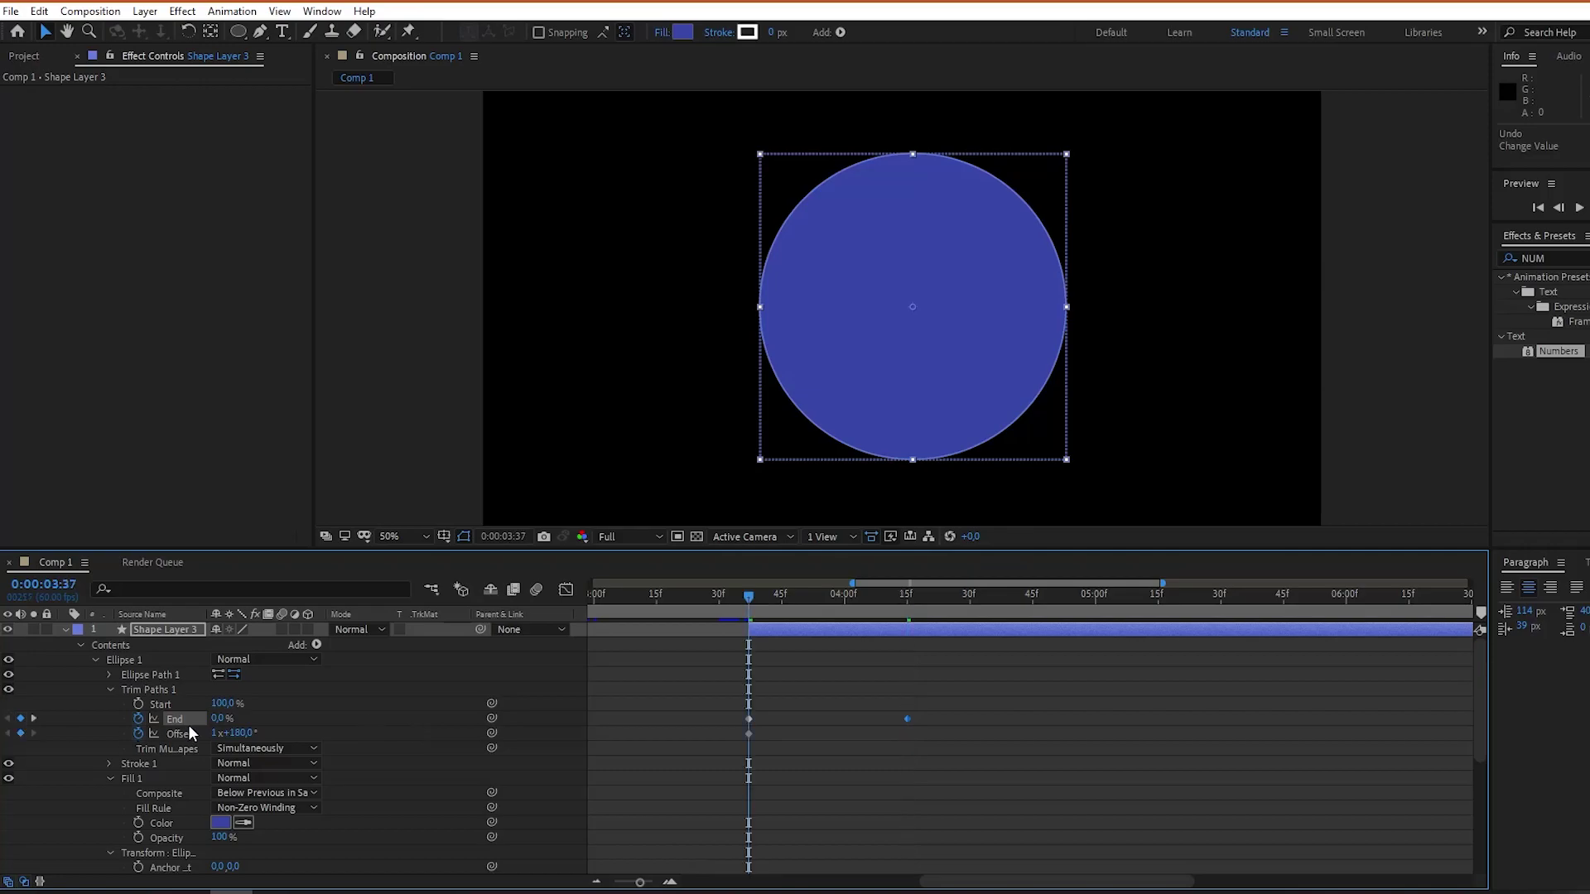
{"action": "key", "text": "space"}
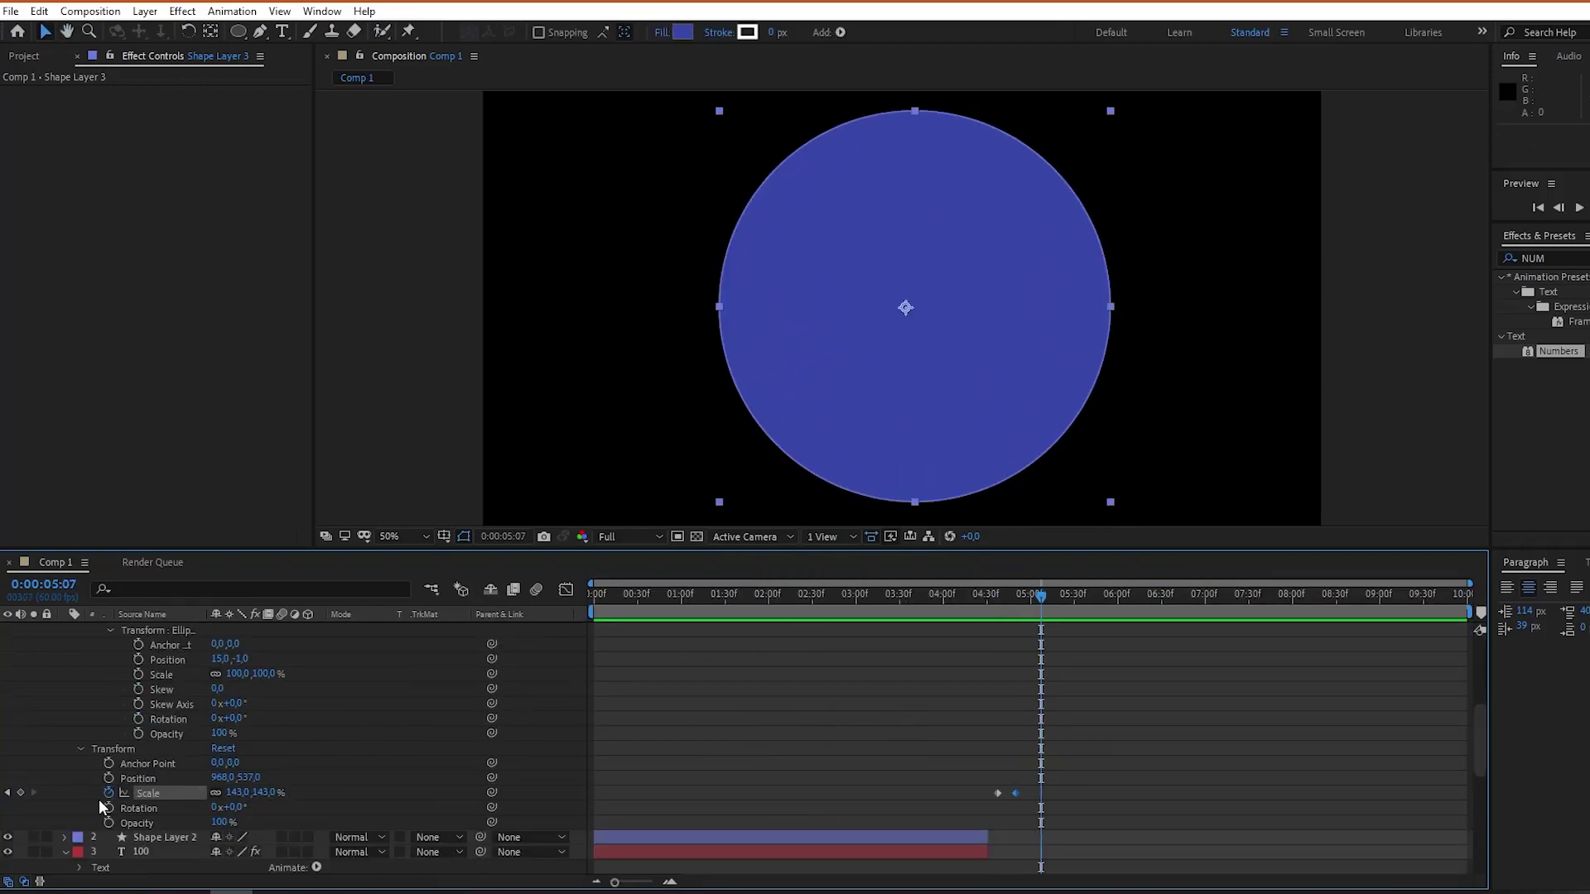
Keyframe a smaller scale for the Shape Layer 3 circle at 0:00:05:07 and return to 0:00:04:50.
{"action": "left_click_drag", "start_coordinate": [248, 793], "coordinate": [199, 793]}
{"action": "left_click_drag", "start_coordinate": [1040, 593], "coordinate": [1017, 593]}
{"action": "key", "text": "u"}
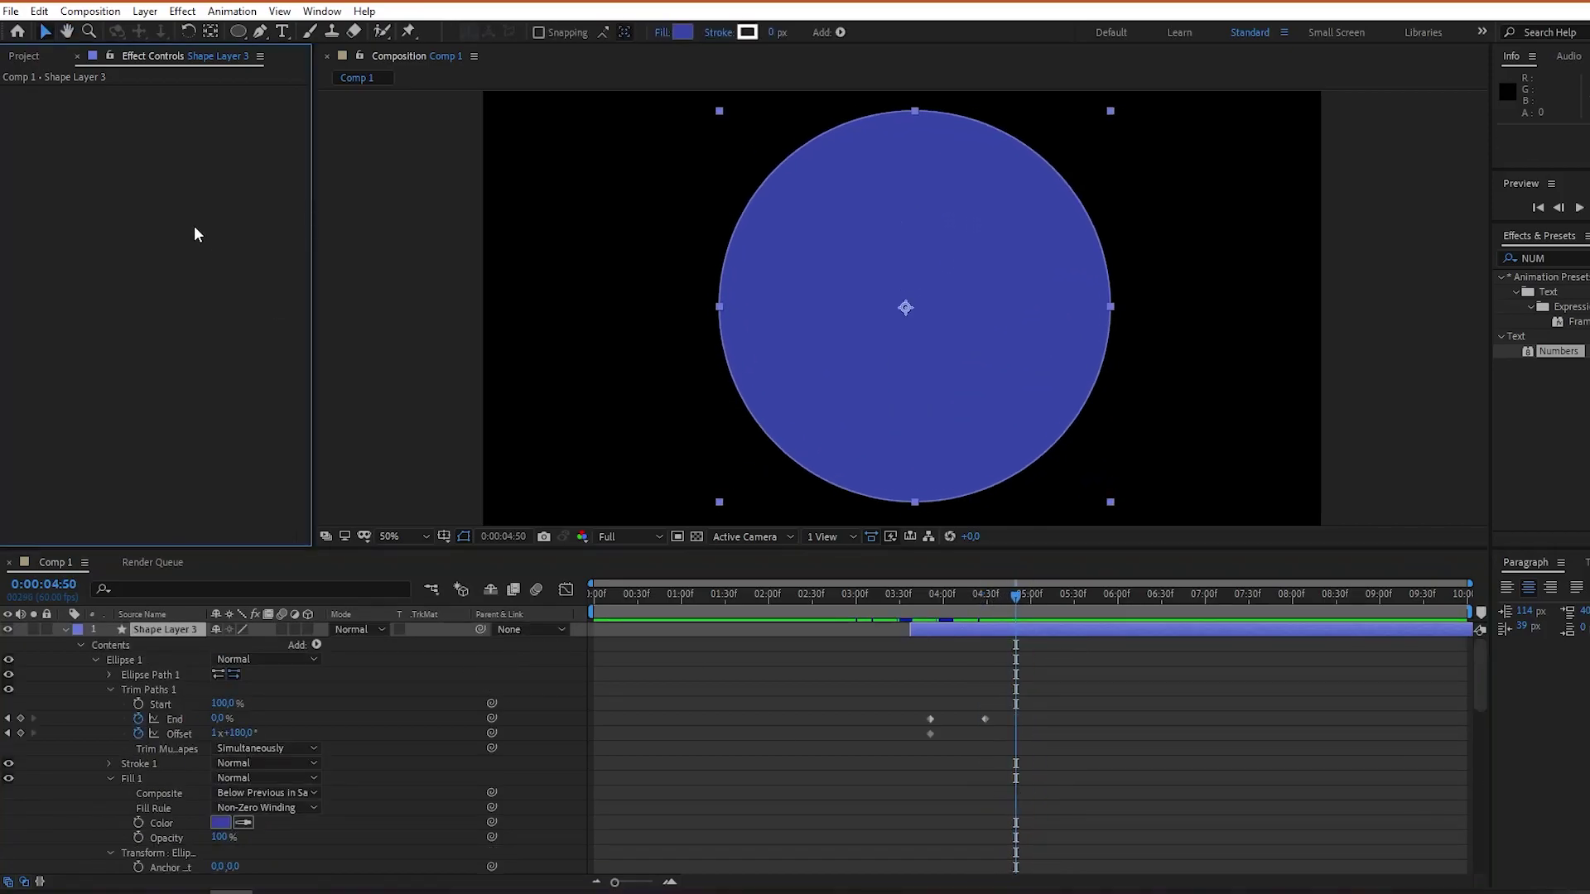
{"action": "key", "text": "u"}
{"action": "left_click", "coordinate": [65, 630]}
{"action": "left_click", "coordinate": [110, 778]}
{"action": "scroll", "coordinate": [78, 760], "scroll_direction": "down", "scroll_amount": 1}
{"action": "scroll", "coordinate": [78, 760], "scroll_direction": "up", "scroll_amount": 1}
Draw a four-point zigzag path with the Pen tool to the upper right of the blue circle.
{"action": "key", "text": "g"}
{"action": "left_click", "coordinate": [1120, 218]}
{"action": "left_click", "coordinate": [1173, 176]}
{"action": "left_click", "coordinate": [1248, 222]}
{"action": "left_click", "coordinate": [1275, 199]}
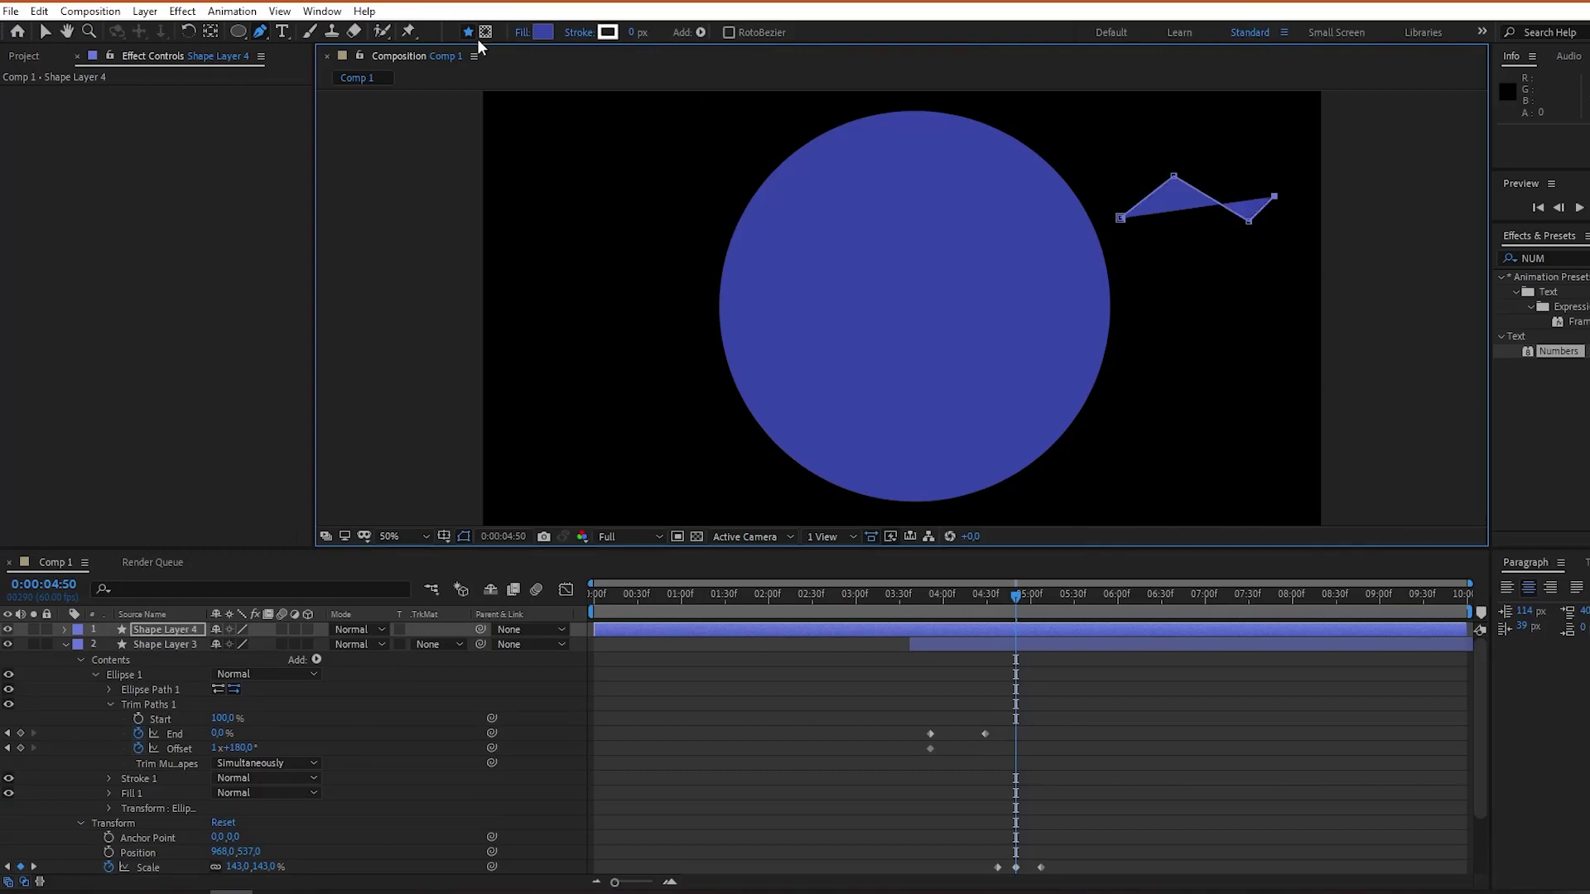
Remove the zigzag's fill and give it a 14 px light purple stroke.
{"action": "left_click", "coordinate": [522, 31], "text": "alt"}
{"action": "left_click_drag", "start_coordinate": [634, 31], "coordinate": [651, 32]}
{"action": "left_click", "coordinate": [608, 31]}
{"action": "left_click_drag", "start_coordinate": [652, 498], "coordinate": [752, 520]}
{"action": "left_click", "coordinate": [1015, 505]}
Add Offset Paths and Trim Paths operators to the zigzag on Shape Layer 4.
{"action": "left_click", "coordinate": [65, 630]}
{"action": "left_click", "coordinate": [81, 645]}
{"action": "left_click", "coordinate": [317, 645]}
{"action": "left_click", "coordinate": [373, 490]}
{"action": "mouse_move", "coordinate": [217, 703]}
{"action": "left_mouse_down"}
{"action": "mouse_move", "coordinate": [241, 705]}
{"action": "mouse_move", "coordinate": [230, 715]}
{"action": "left_mouse_up"}
{"action": "scroll", "coordinate": [321, 741], "scroll_direction": "down", "scroll_amount": 3}
{"action": "scroll", "coordinate": [321, 742], "scroll_direction": "up", "scroll_amount": 3}
{"action": "left_click", "coordinate": [316, 645]}
{"action": "left_click", "coordinate": [365, 545]}
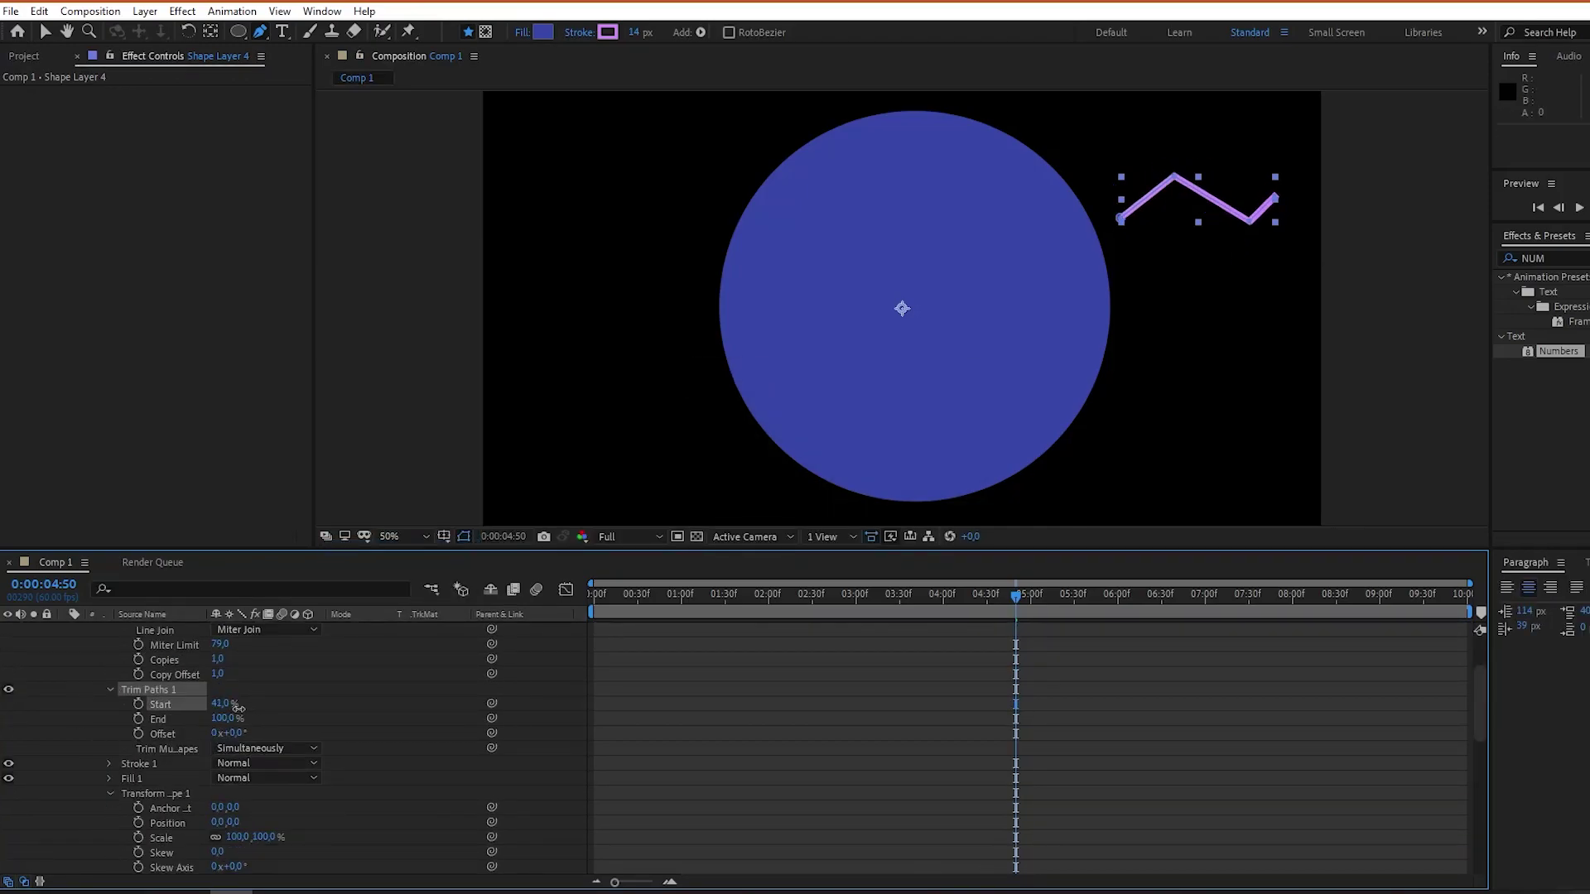
Set the zigzag's trim Start to 41% and End to 40%, and animate End to 100% at 0:00:04:50.
{"action": "left_click_drag", "start_coordinate": [225, 718], "coordinate": [168, 717]}
{"action": "left_click", "coordinate": [138, 704]}
{"action": "left_click", "coordinate": [138, 719]}
{"action": "left_click_drag", "start_coordinate": [1014, 717], "coordinate": [1005, 717]}
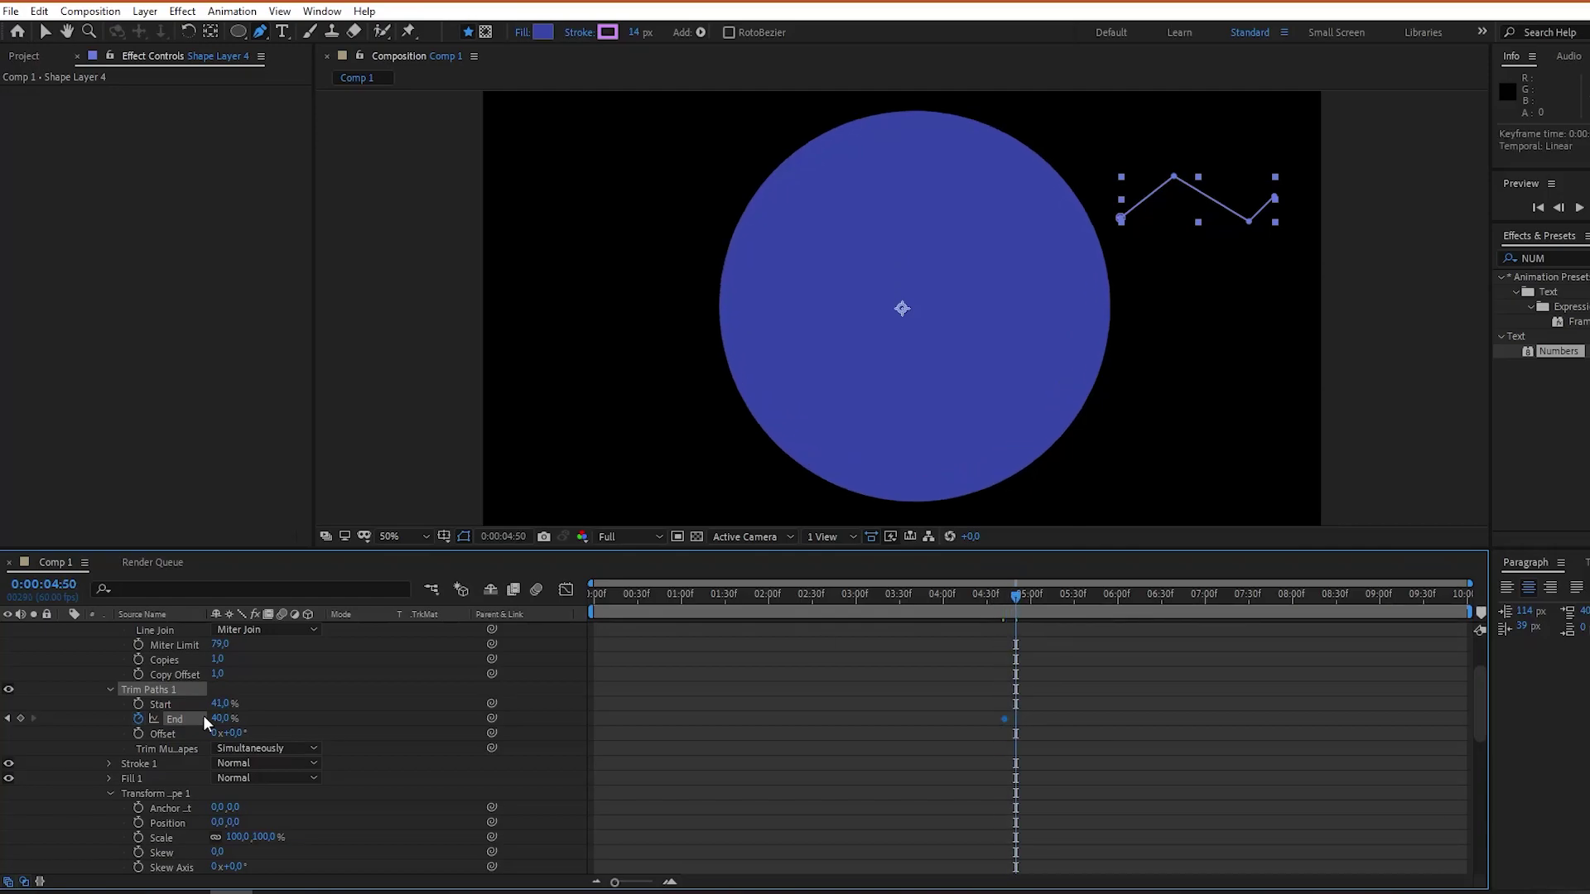
{"action": "left_click_drag", "start_coordinate": [214, 717], "coordinate": [790, 479]}
Keyframe the zigzag's trim Start at about 97% at 0:00:05:05.
{"action": "left_click_drag", "start_coordinate": [997, 591], "coordinate": [1036, 593]}
{"action": "left_click_drag", "start_coordinate": [220, 703], "coordinate": [266, 704]}
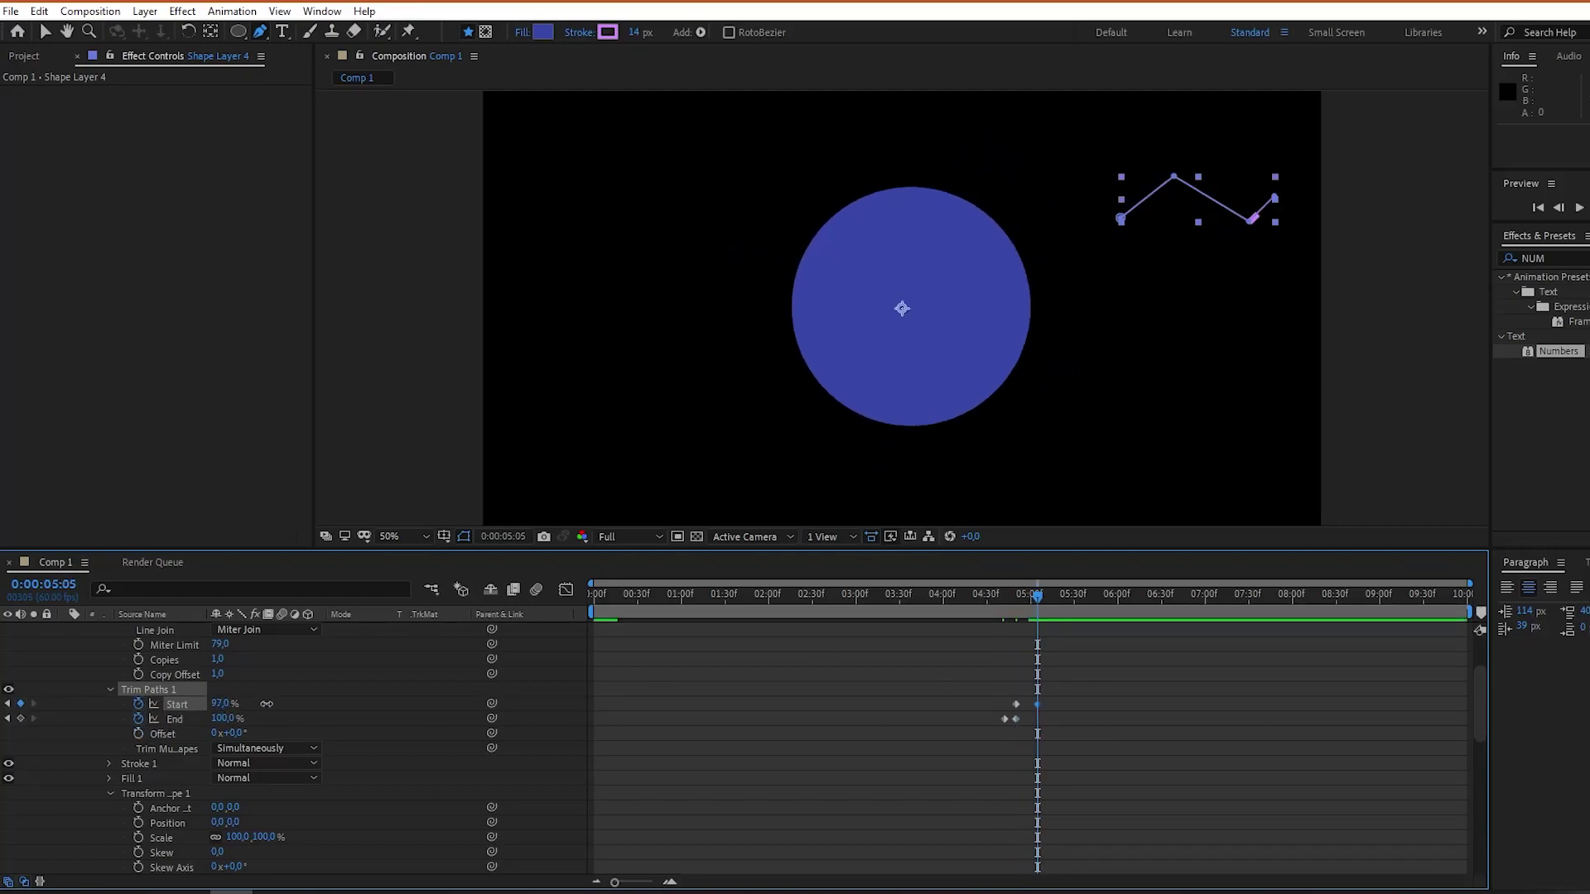
{"action": "left_click_drag", "start_coordinate": [1037, 594], "coordinate": [1086, 594]}
{"action": "left_click", "coordinate": [174, 719]}
{"action": "left_click", "coordinate": [508, 746]}
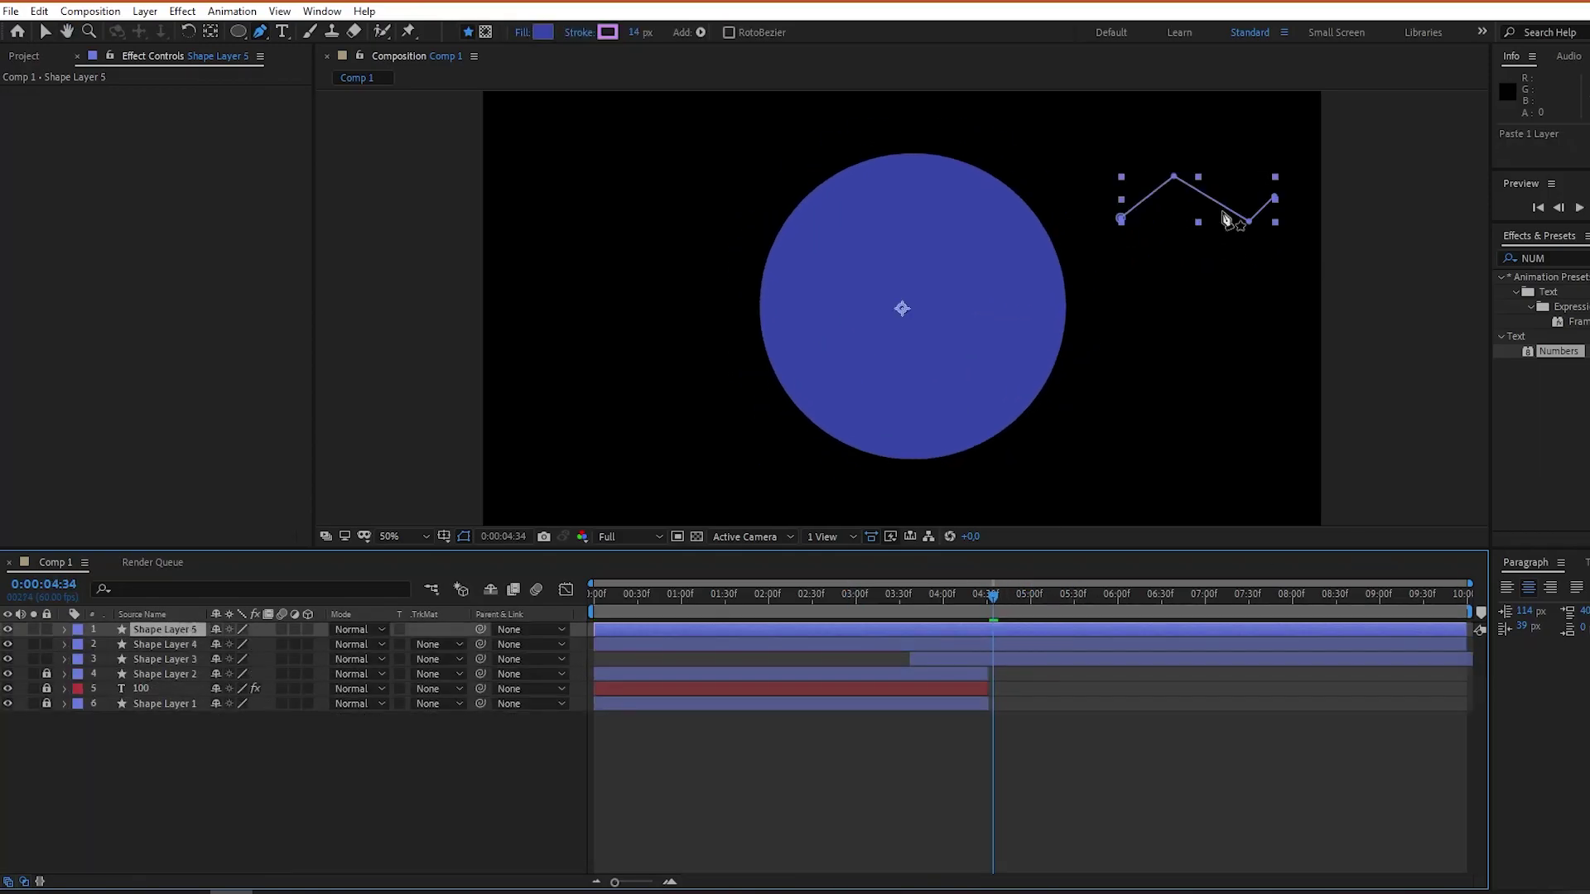
Place the zigzag copy below the original, then duplicate both zigzags to the opposite side of the blue circle.
{"action": "key", "text": "v"}
{"action": "left_click_drag", "start_coordinate": [1224, 213], "coordinate": [1195, 384]}
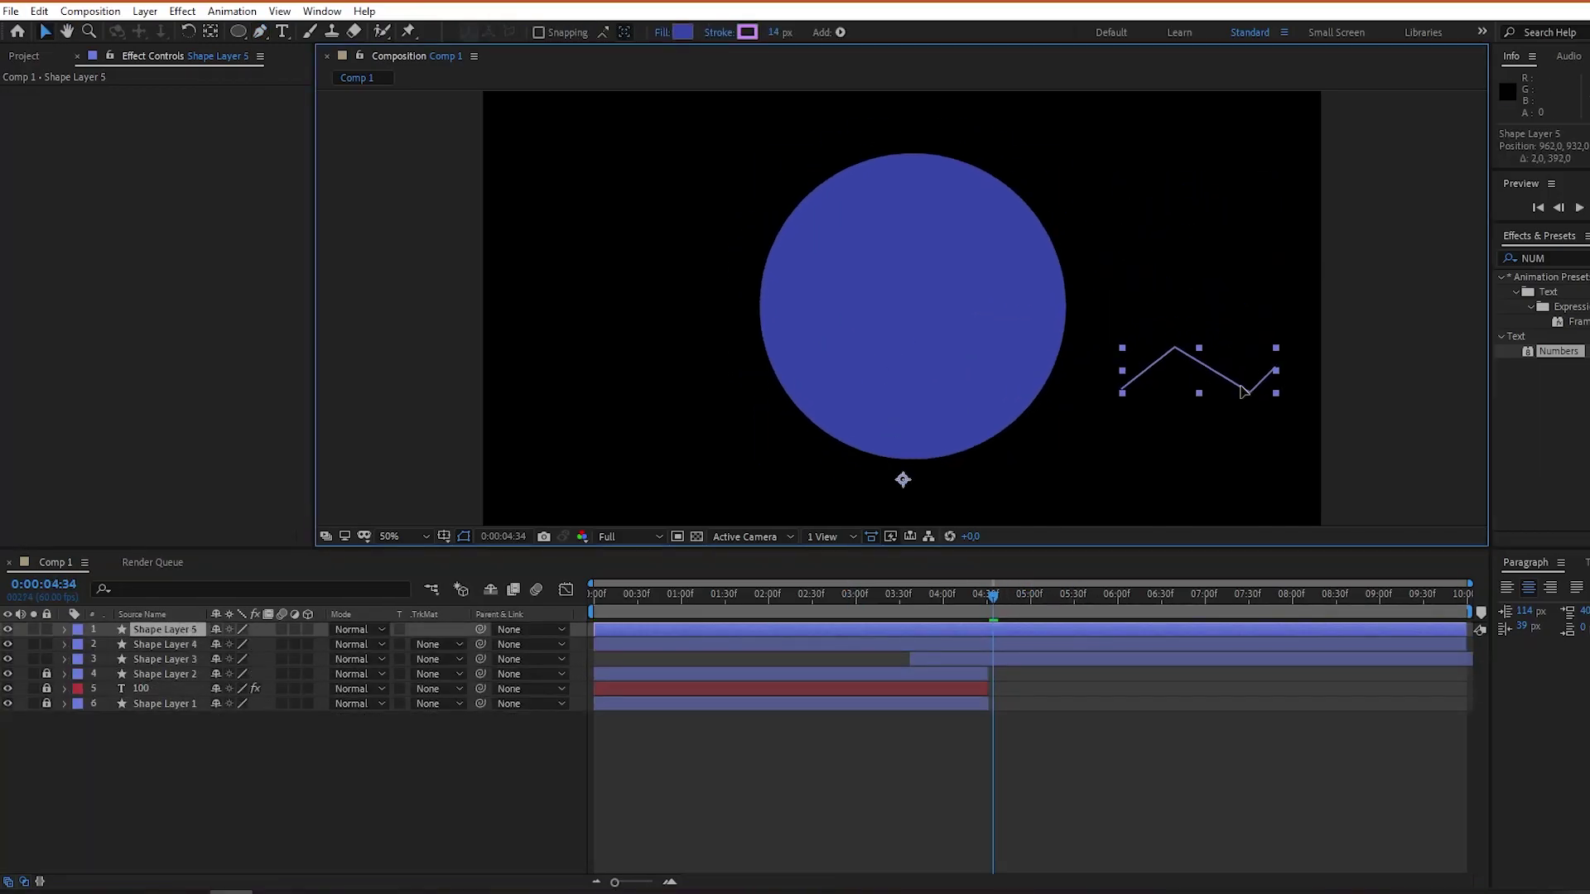
{"action": "left_click", "coordinate": [165, 644], "text": "shift"}
{"action": "key", "text": "ctrl+d"}
{"action": "left_click_drag", "start_coordinate": [1138, 213], "coordinate": [597, 216]}
Try to flip the upper-left zigzag on Shape Layer 7 vertically and reposition it.
{"action": "mouse_move", "coordinate": [996, 585]}
{"action": "left_mouse_down"}
{"action": "mouse_move", "coordinate": [1031, 581]}
{"action": "mouse_move", "coordinate": [1018, 583]}
{"action": "left_mouse_up"}
{"action": "left_click", "coordinate": [167, 644], "text": "ctrl"}
{"action": "right_click", "coordinate": [728, 222]}
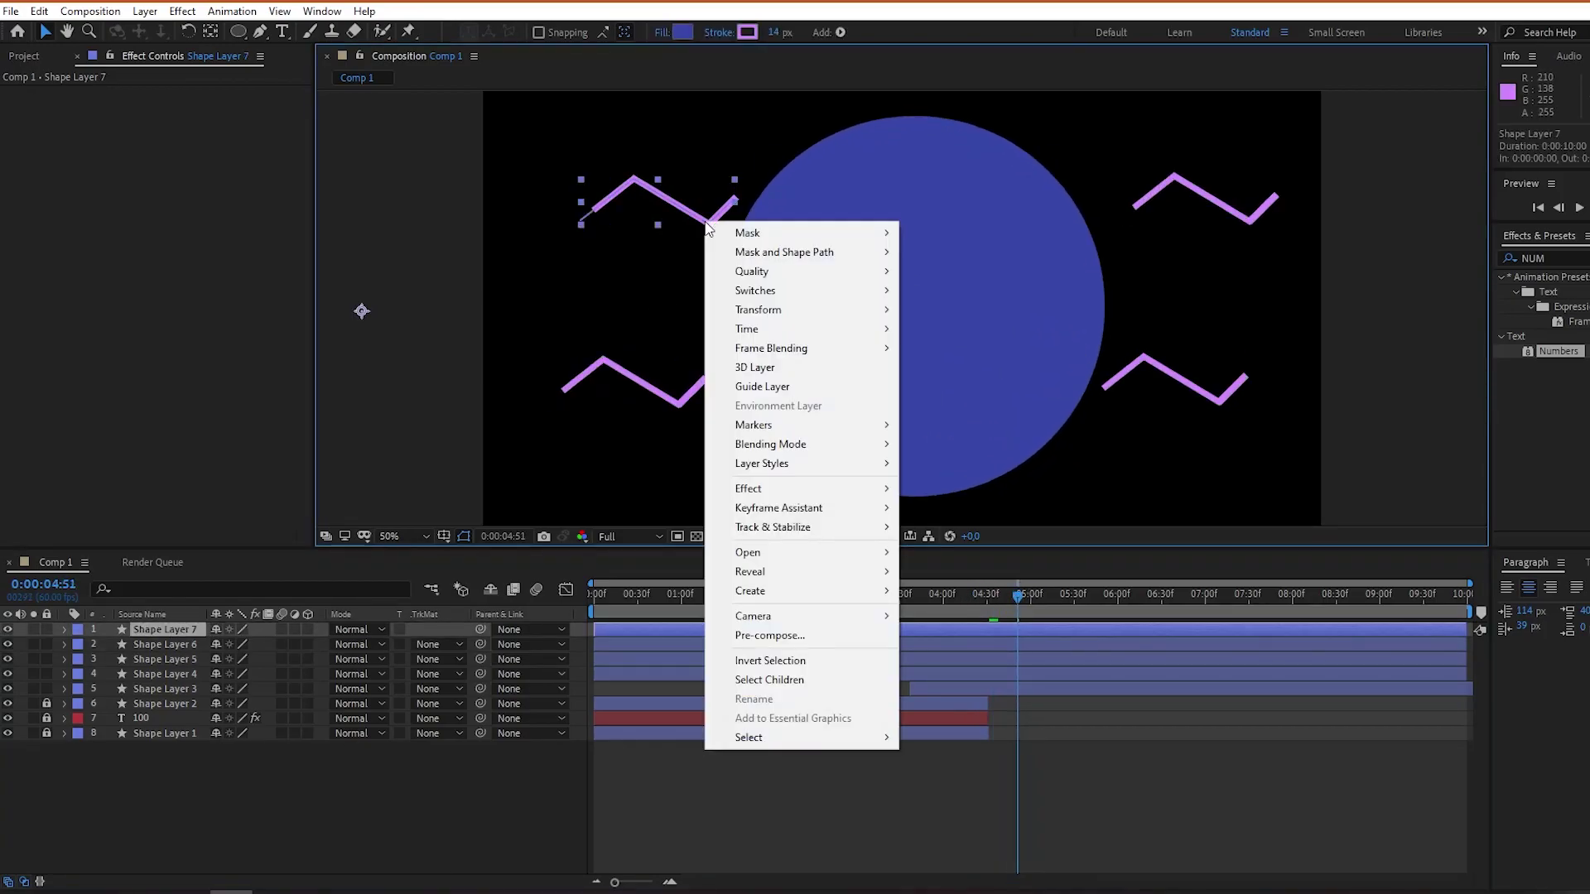
{"action": "left_click", "coordinate": [952, 443]}
{"action": "left_click_drag", "start_coordinate": [658, 421], "coordinate": [628, 188]}
Examine the shape contents and keyframe timing of Shape Layer 7 and the other zigzag layers around 0:00:04:46.
{"action": "mouse_move", "coordinate": [1017, 593]}
{"action": "left_mouse_down"}
{"action": "mouse_move", "coordinate": [998, 590]}
{"action": "mouse_move", "coordinate": [1010, 596]}
{"action": "left_mouse_up"}
{"action": "left_click", "coordinate": [64, 629]}
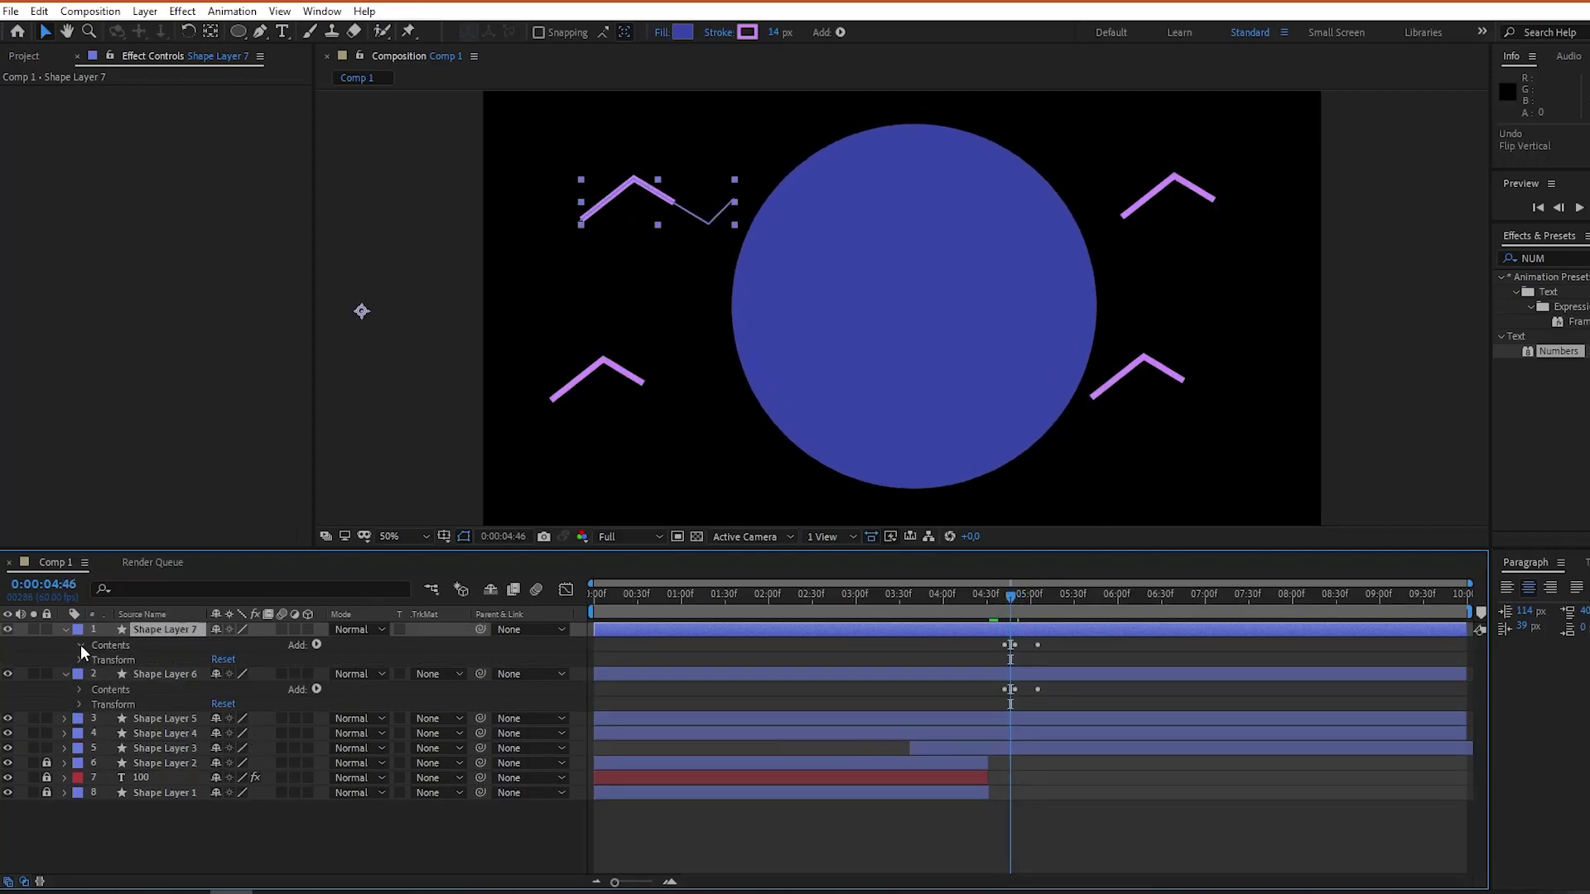
{"action": "left_click", "coordinate": [66, 761]}
{"action": "left_click", "coordinate": [93, 659]}
{"action": "scroll", "coordinate": [107, 775], "scroll_direction": "down", "scroll_amount": 3}
{"action": "scroll", "coordinate": [107, 745], "scroll_direction": "up", "scroll_amount": 3}
{"action": "left_click", "coordinate": [110, 689]}
{"action": "key", "text": "j"}
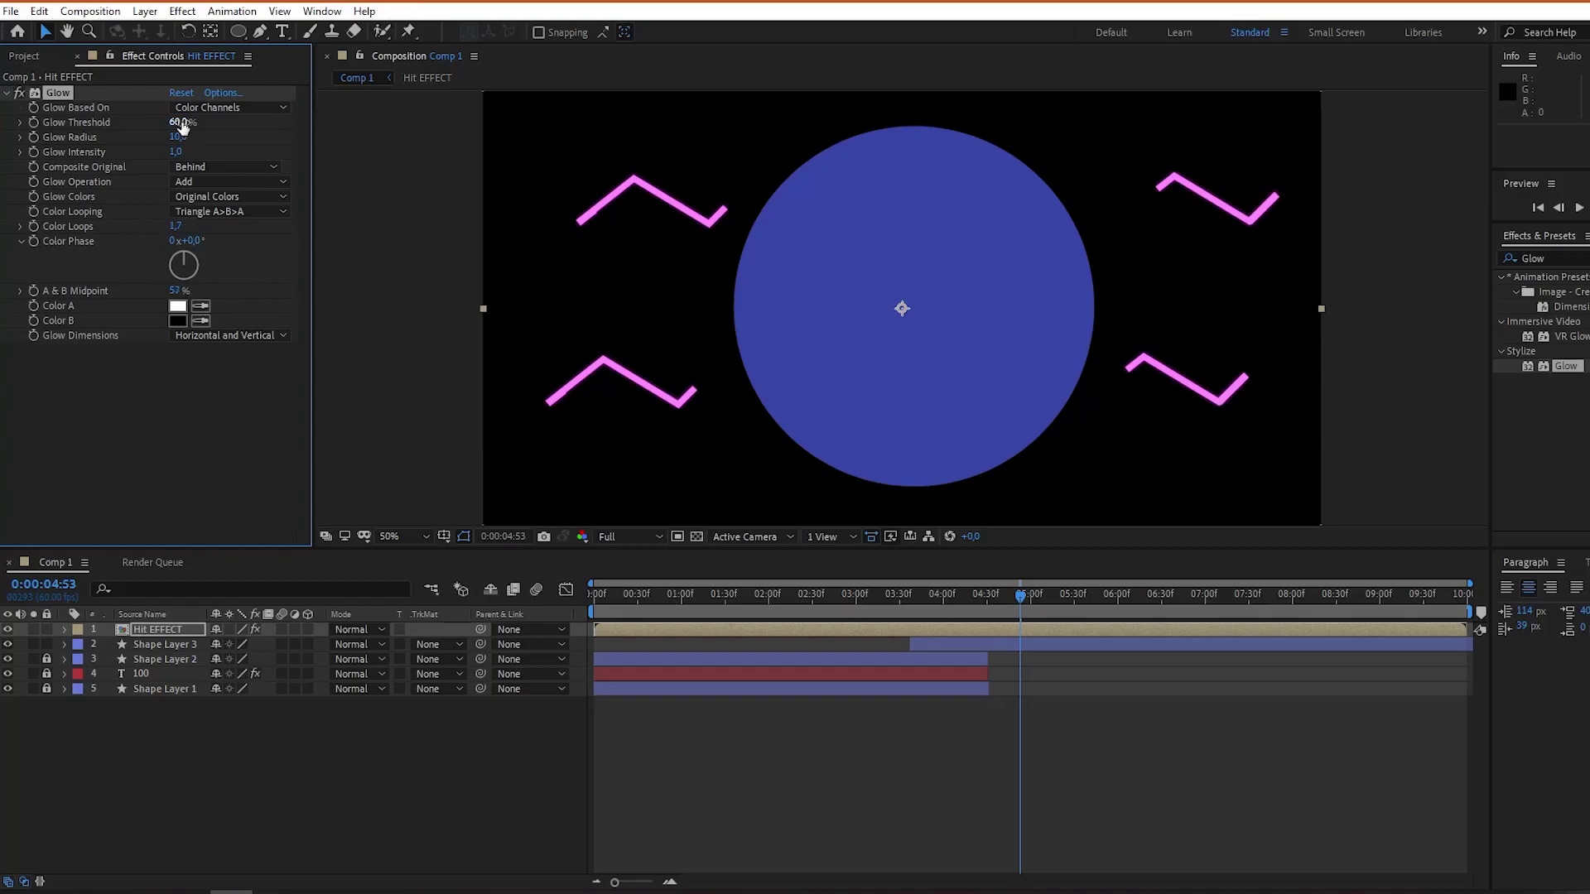
Raise the Glow Threshold on the Hit EFFECT precomposition and check the zigzags' glow around 0:00:04:53.
{"action": "left_click_drag", "start_coordinate": [183, 125], "coordinate": [232, 137]}
{"action": "left_click_drag", "start_coordinate": [1002, 609], "coordinate": [1021, 608]}
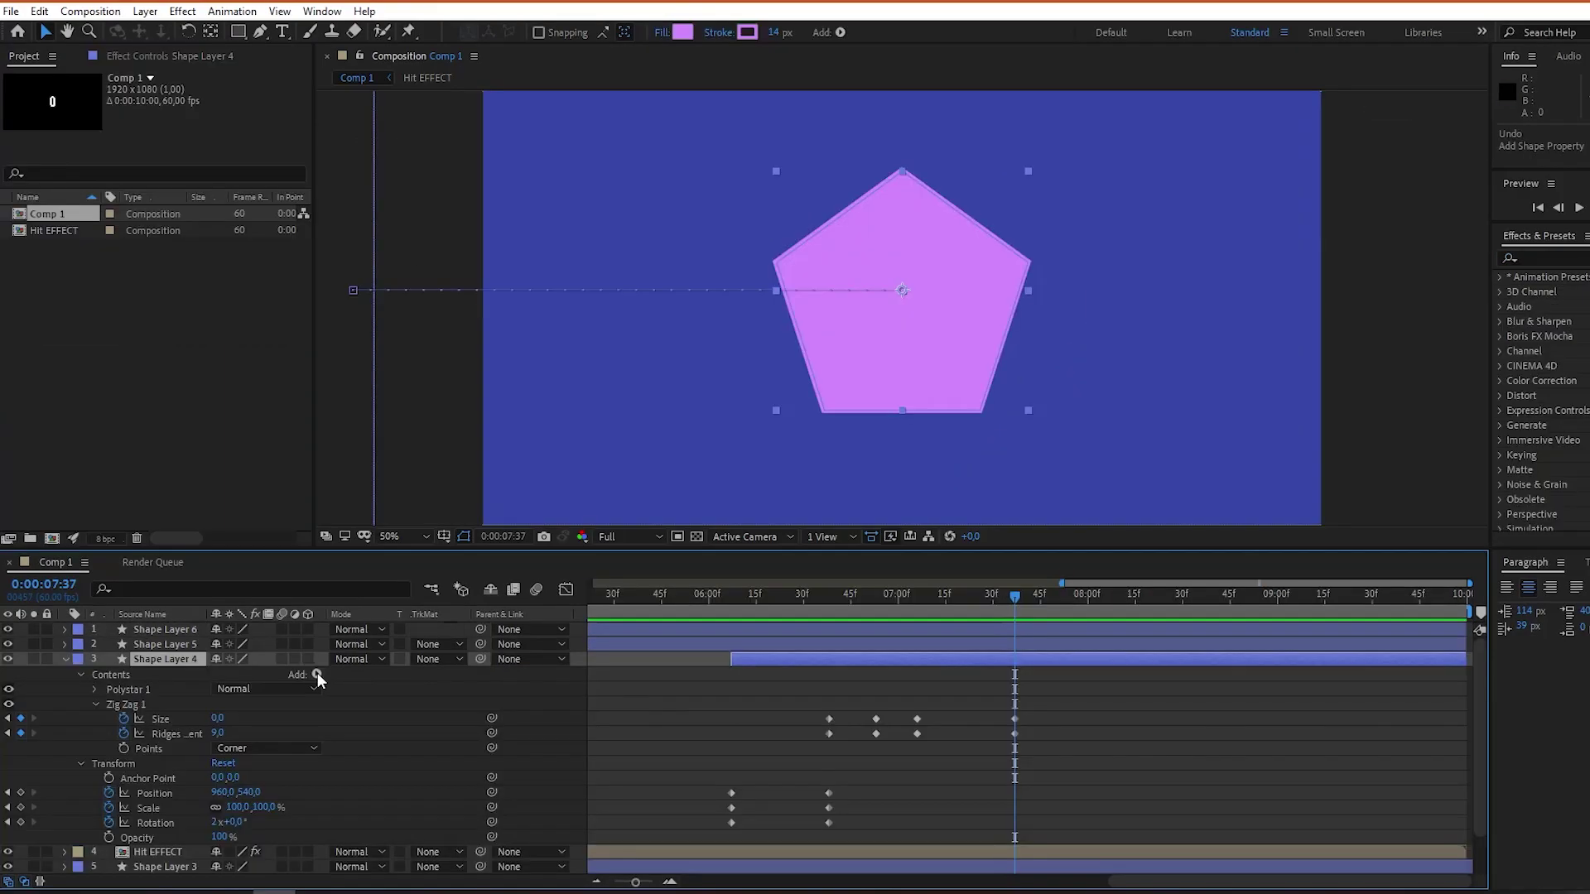
Add a Twist to the pentagon on Shape Layer 4 and start keyframing its Angle and Center at 0:00:07:37.
{"action": "left_click", "coordinate": [317, 674]}
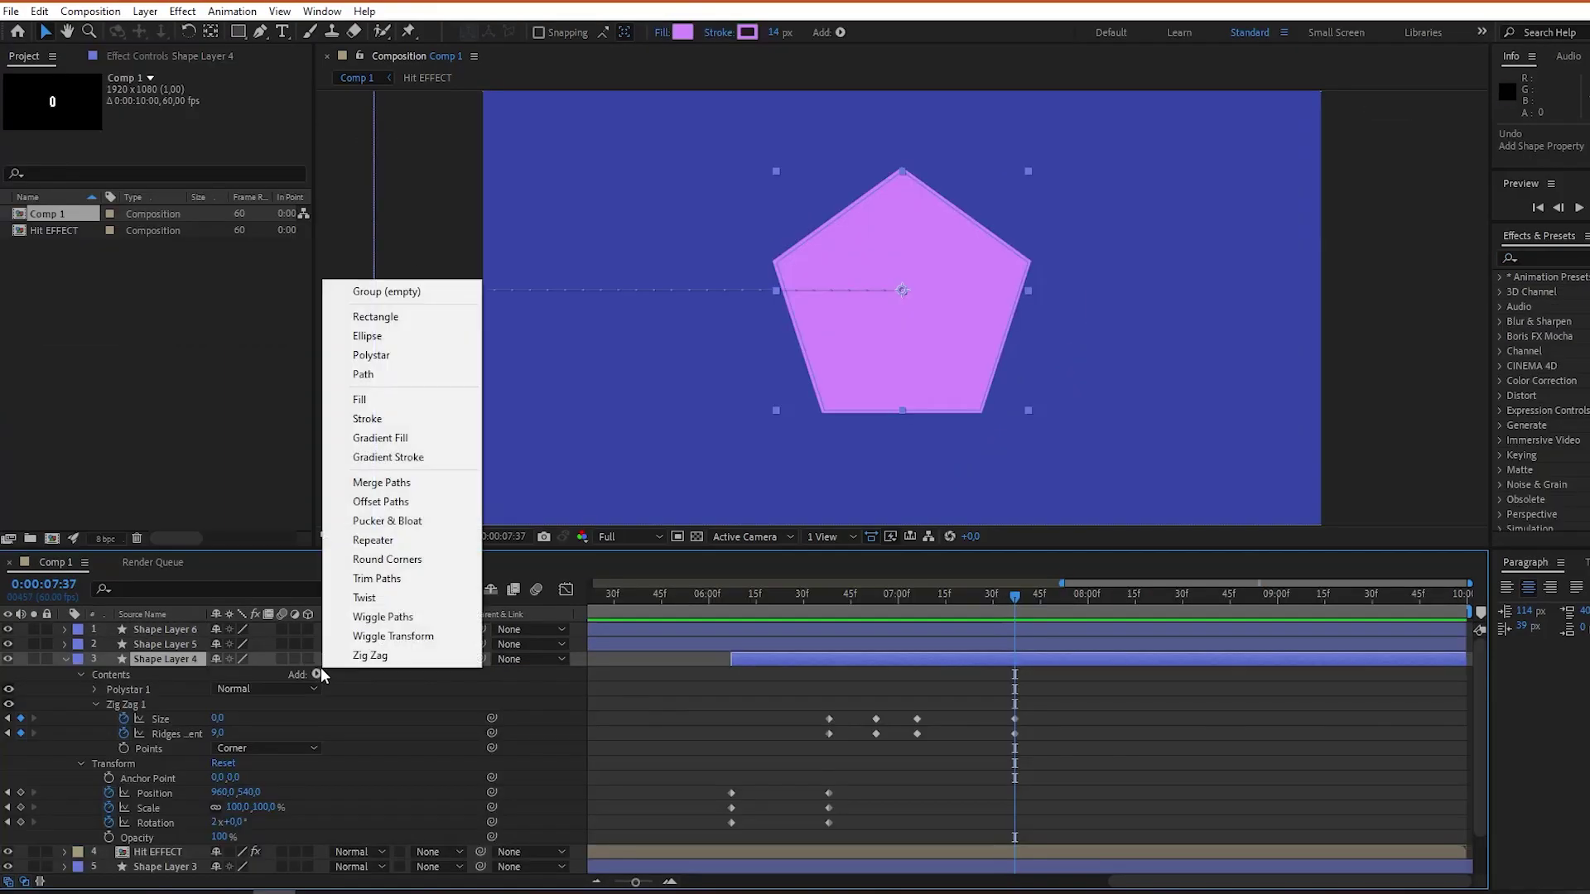
{"action": "left_click", "coordinate": [365, 596]}
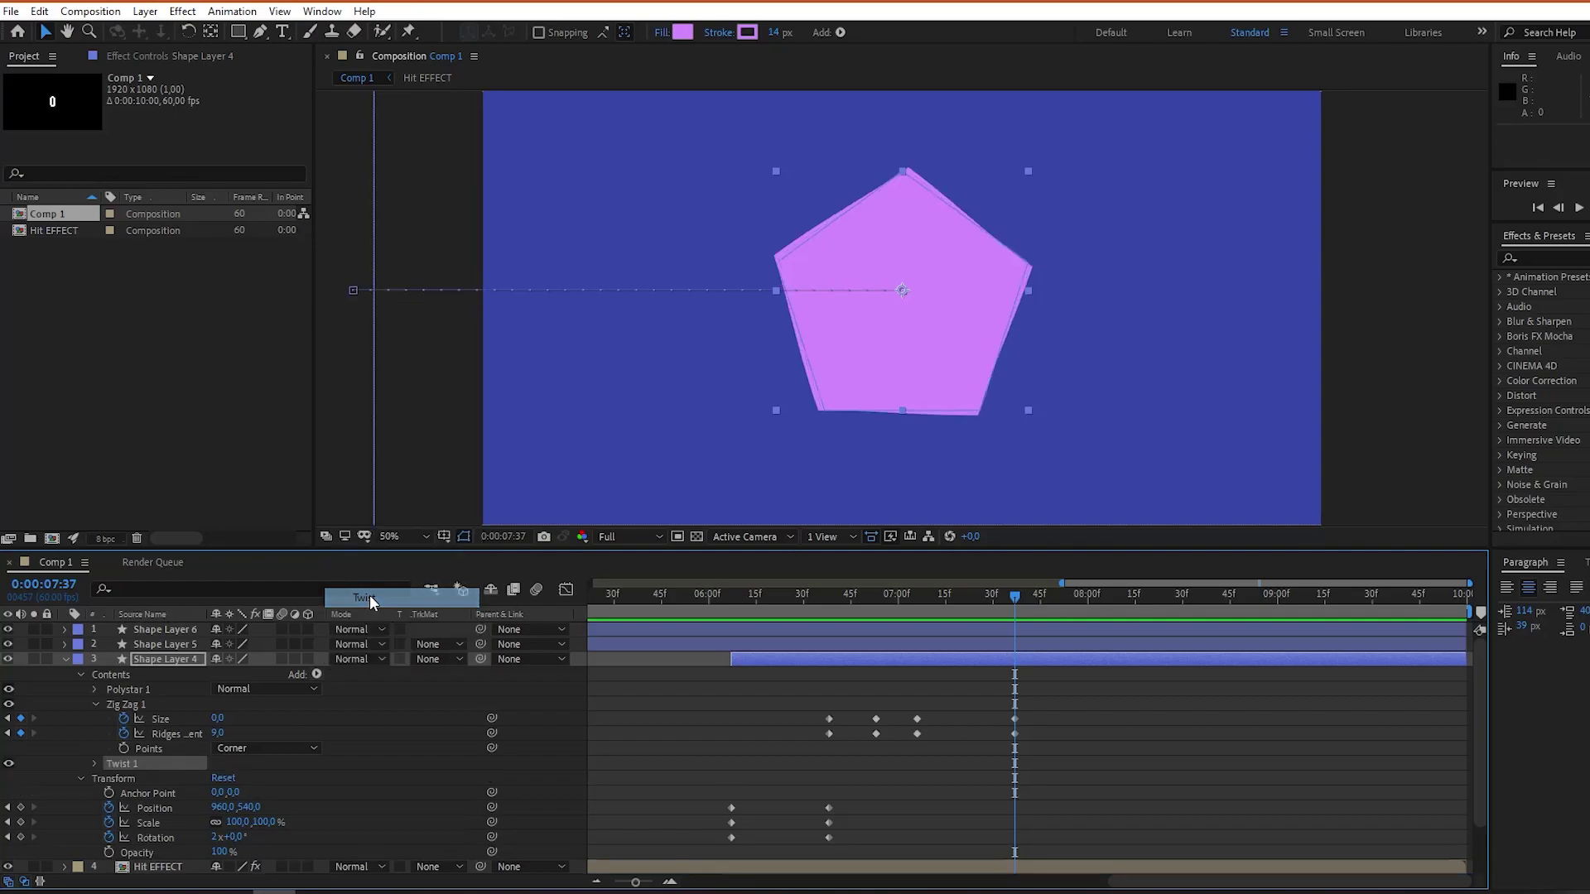
{"action": "left_click", "coordinate": [94, 763]}
{"action": "left_click", "coordinate": [123, 779]}
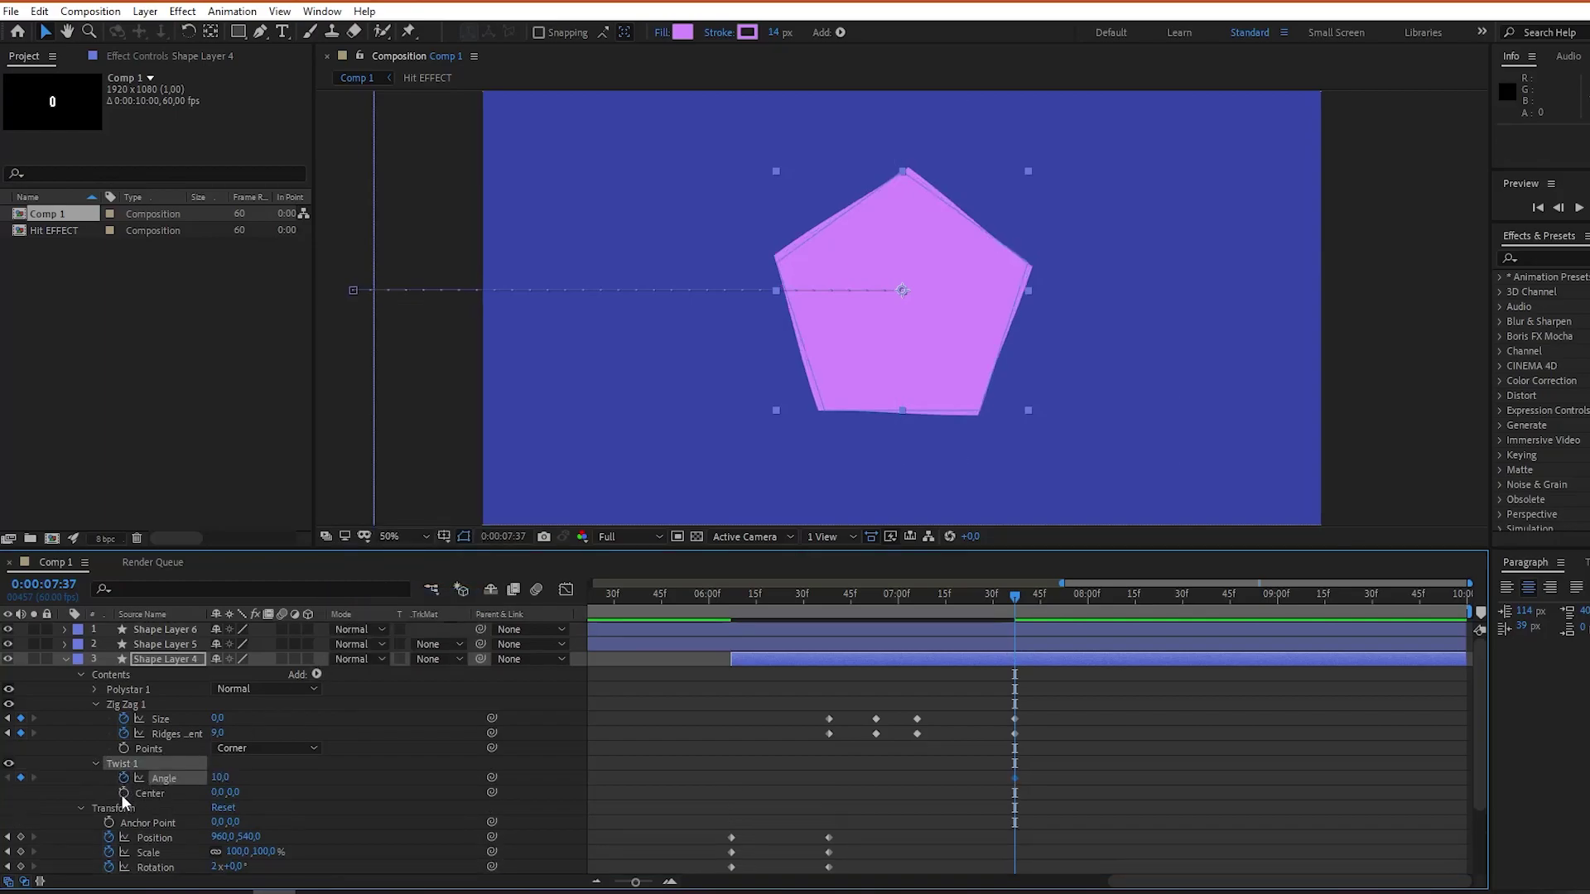
{"action": "left_click", "coordinate": [123, 793]}
Set the pentagon's Twist Angle to 479 at 0:00:08:01, and undo a trial shift of the Twist Center to 34,0.
{"action": "left_click_drag", "start_coordinate": [1018, 599], "coordinate": [1092, 613]}
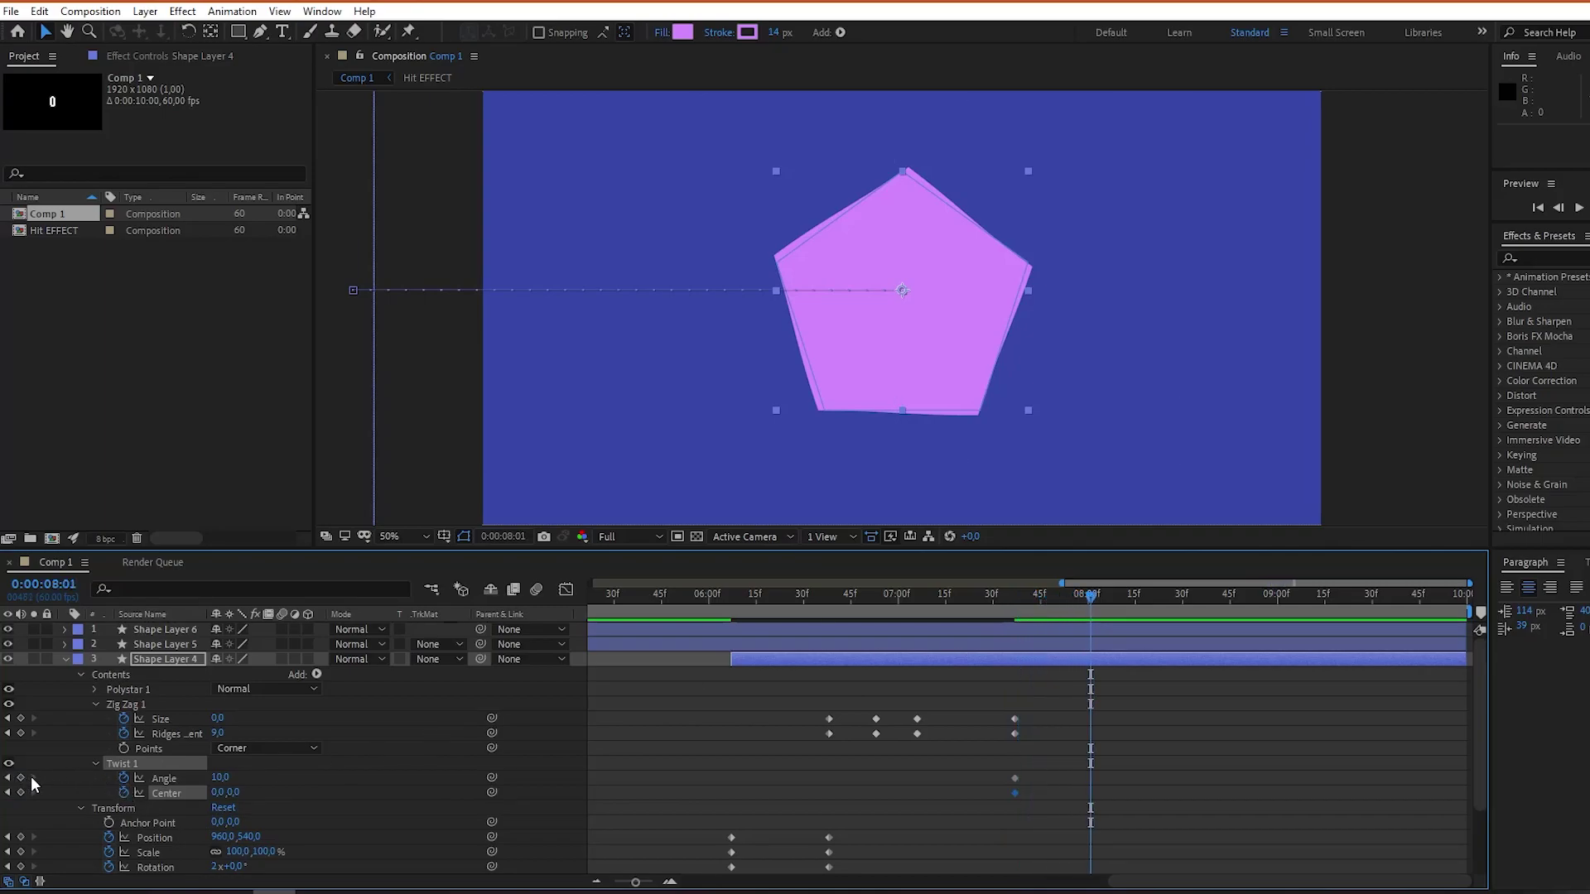
{"action": "left_click_drag", "start_coordinate": [219, 777], "coordinate": [631, 775]}
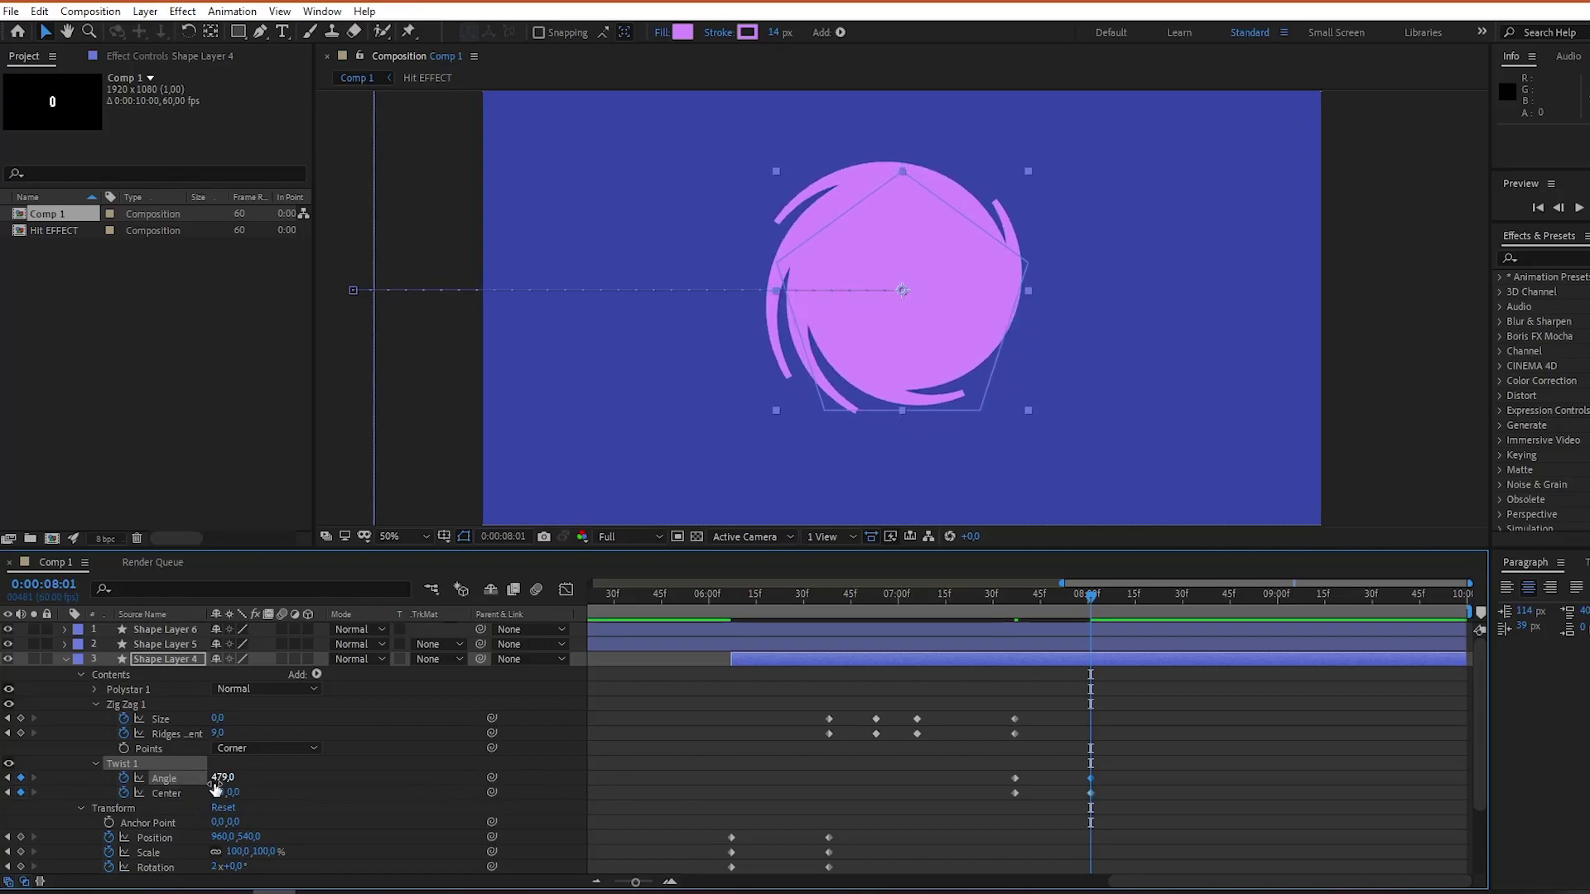
{"action": "left_click_drag", "start_coordinate": [222, 791], "coordinate": [255, 789]}
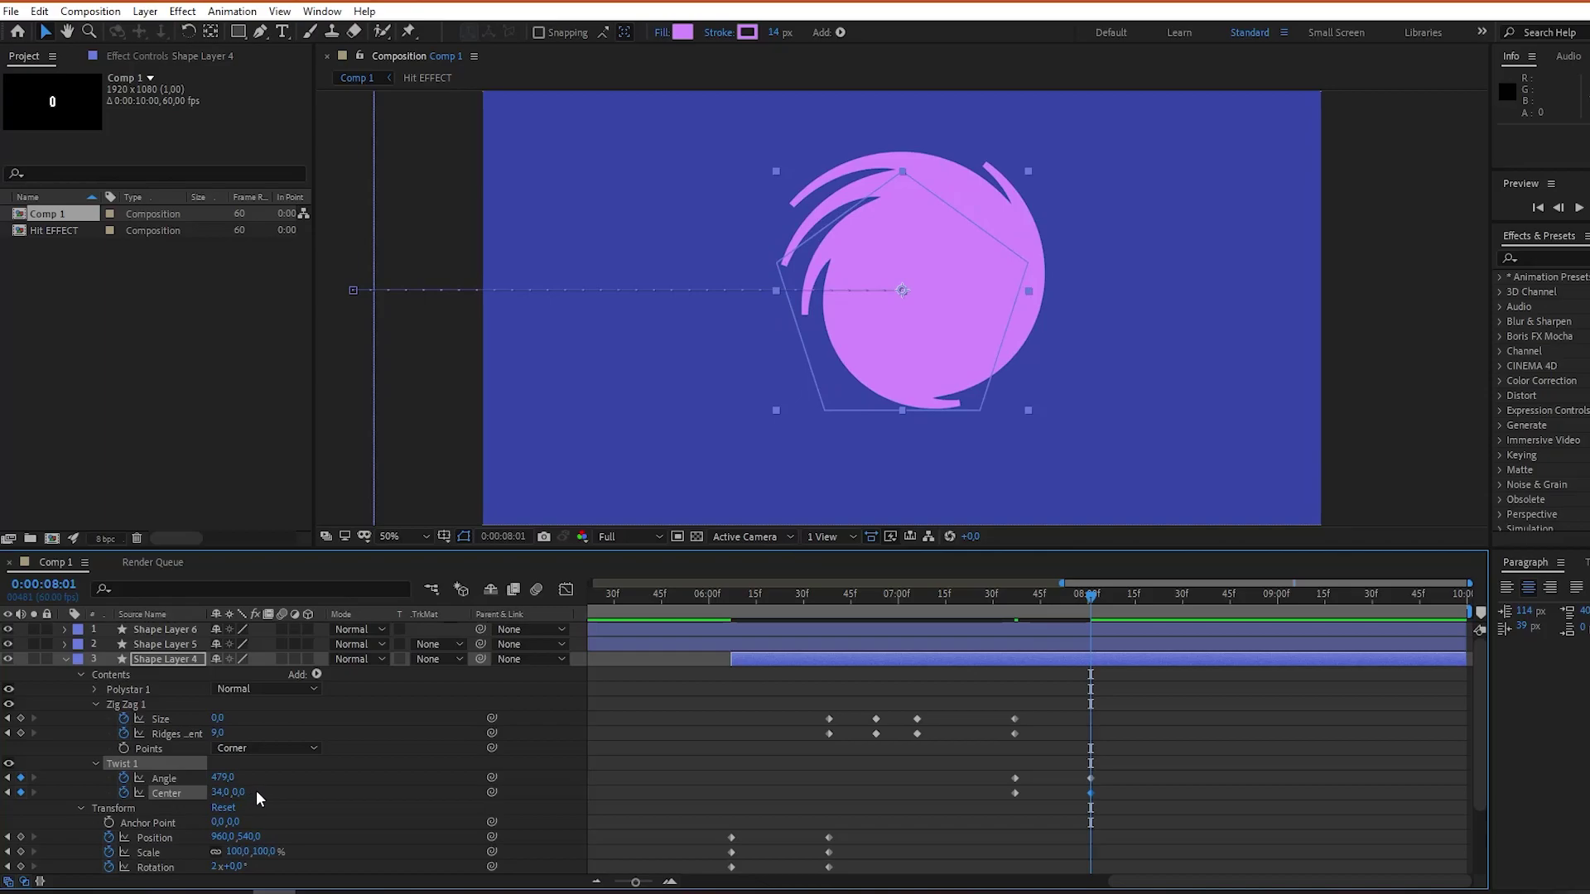
{"action": "key", "text": "ctrl+z"}
{"action": "scroll", "coordinate": [1093, 666], "scroll_direction": "down", "scroll_amount": 1}
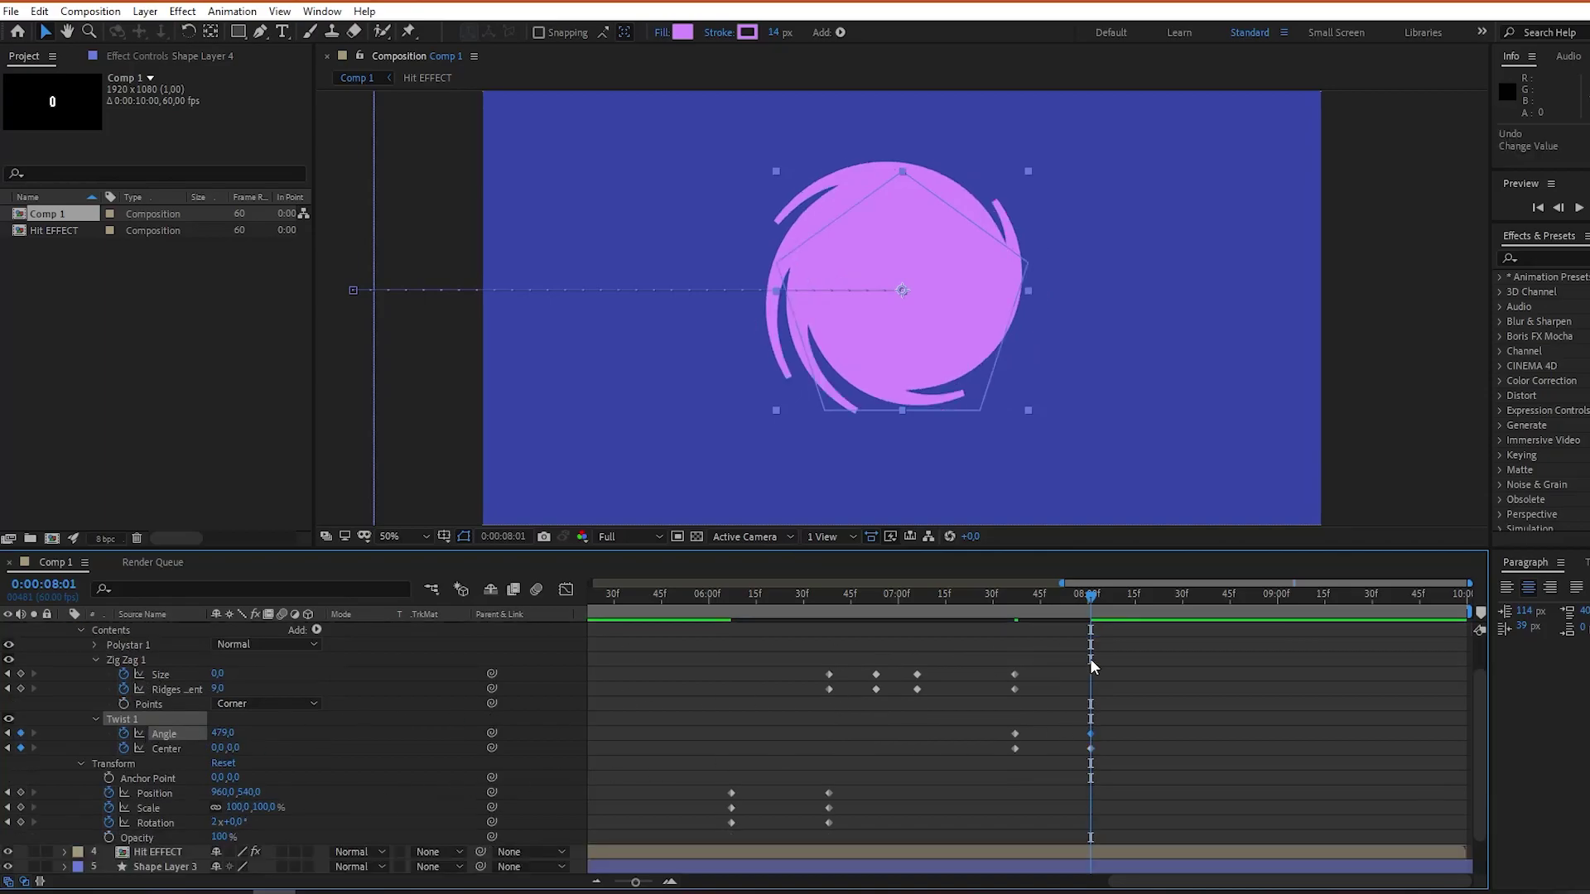
Keyframe the pentagon's Scale at 0:00:07:37 and enlarge it to 498% at 0:00:08:01 so that it fills the frame.
{"action": "left_click", "coordinate": [9, 733]}
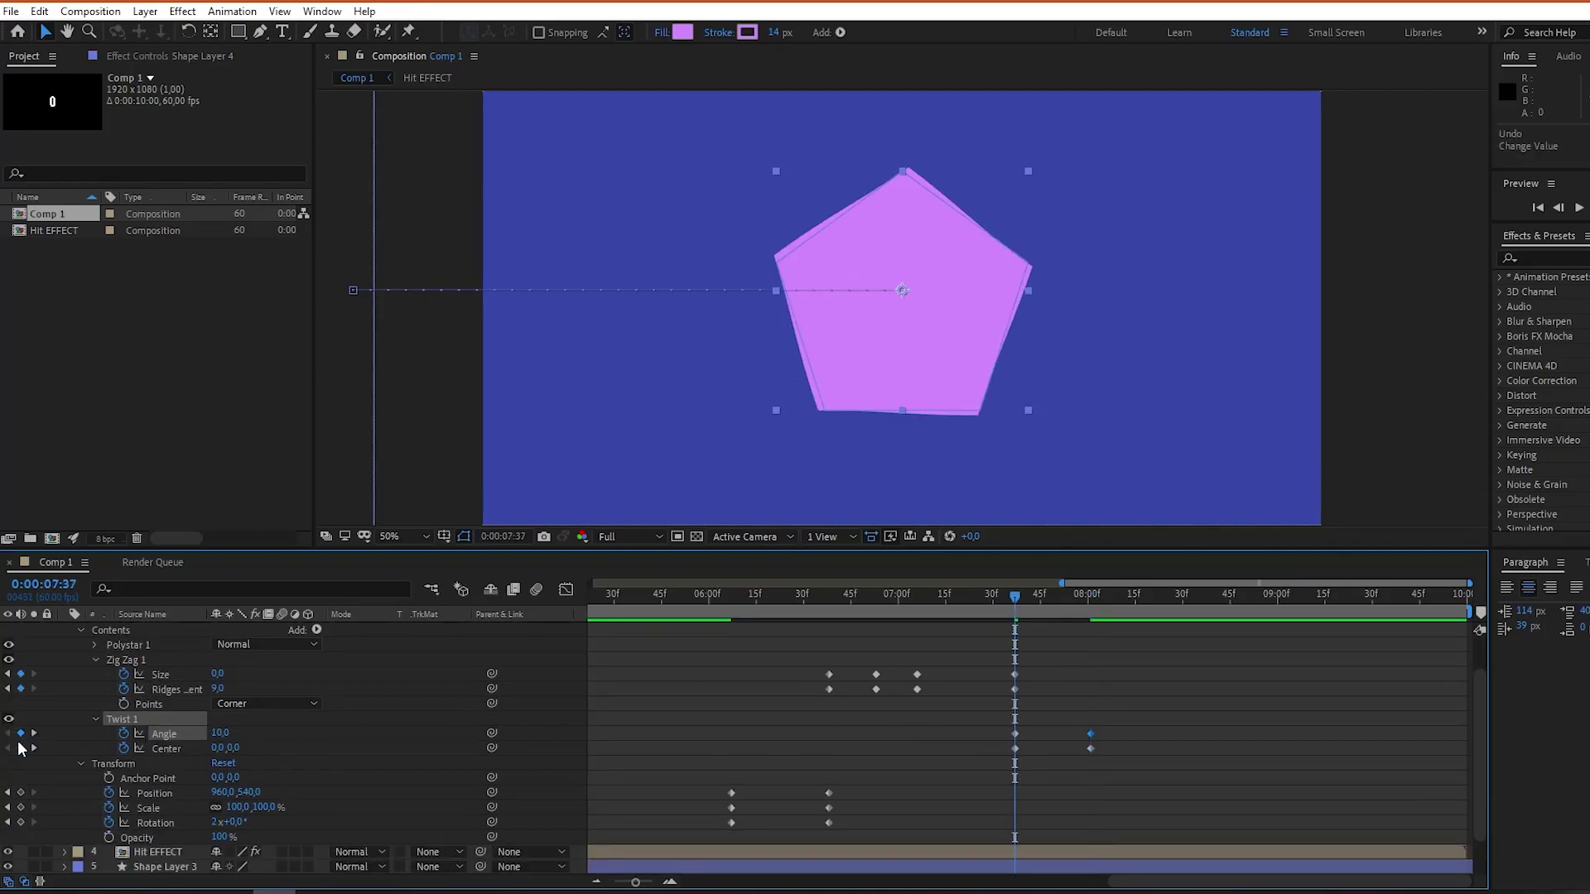
{"action": "left_click", "coordinate": [20, 808]}
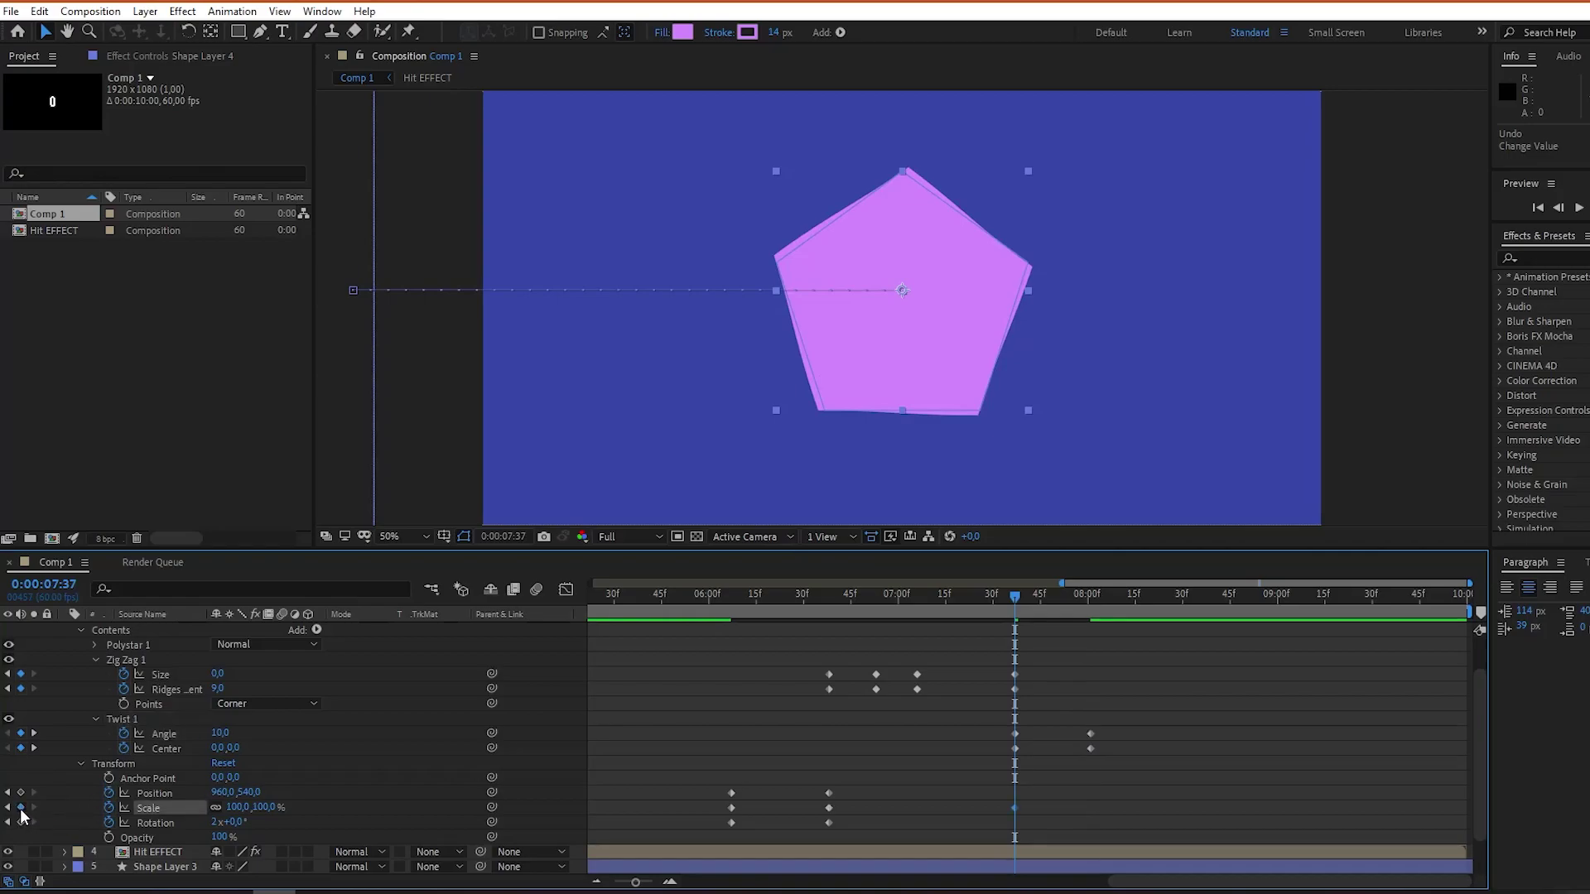
{"action": "left_click", "coordinate": [35, 733]}
{"action": "left_click_drag", "start_coordinate": [240, 812], "coordinate": [634, 825]}
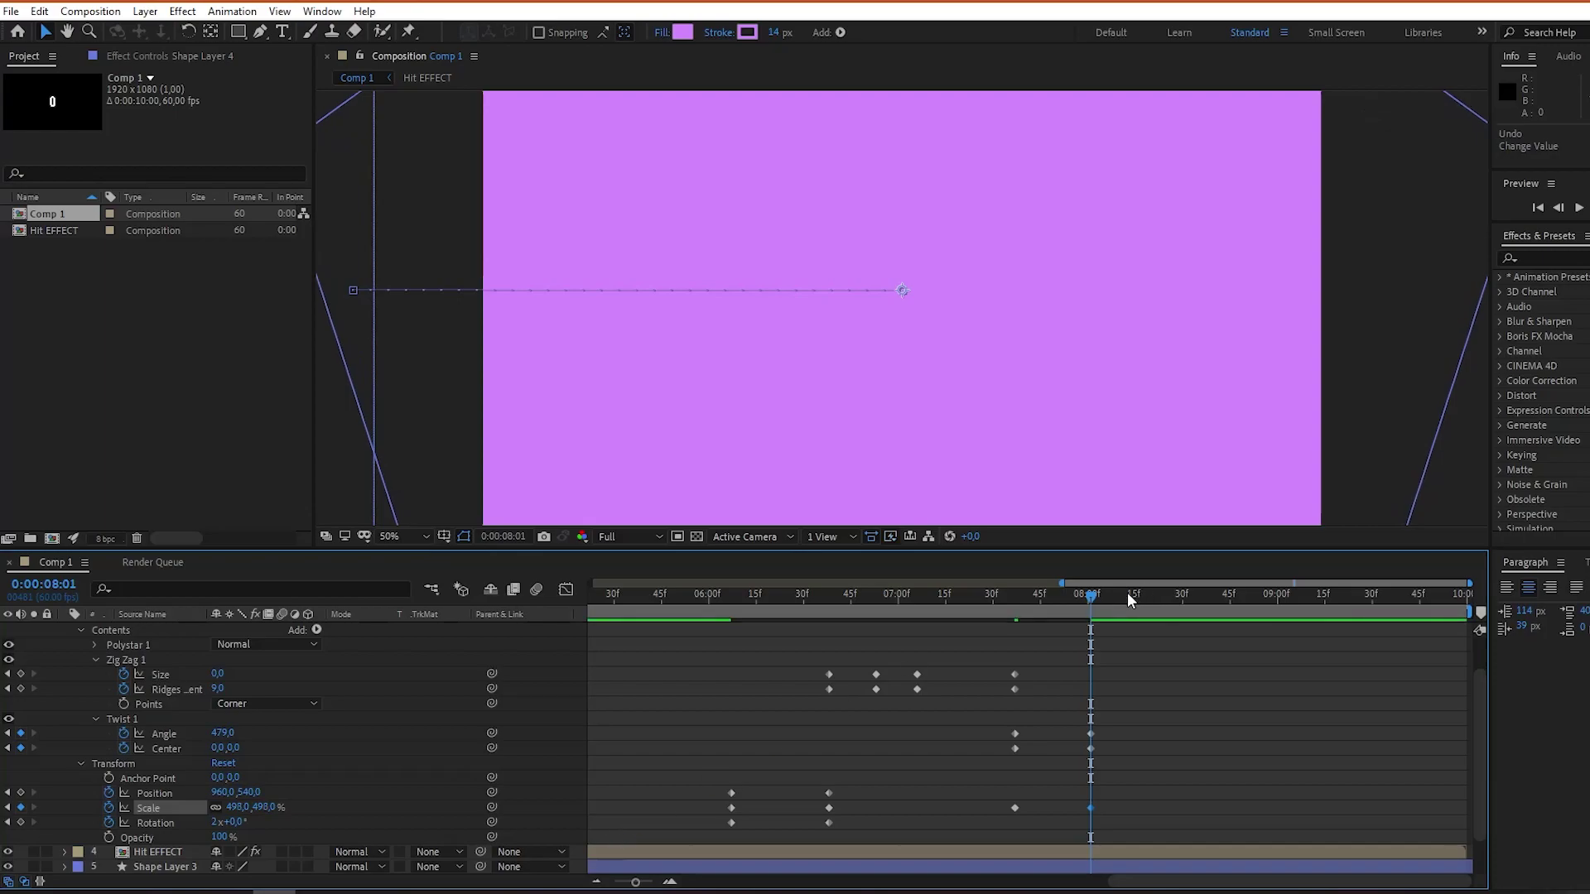
{"action": "mouse_move", "coordinate": [1086, 601]}
{"action": "left_mouse_down"}
{"action": "mouse_move", "coordinate": [1017, 598]}
{"action": "mouse_move", "coordinate": [1101, 634]}
{"action": "mouse_move", "coordinate": [1152, 589]}
{"action": "mouse_move", "coordinate": [1180, 605]}
{"action": "mouse_move", "coordinate": [1031, 603]}
{"action": "mouse_move", "coordinate": [1081, 614]}
{"action": "left_mouse_up"}
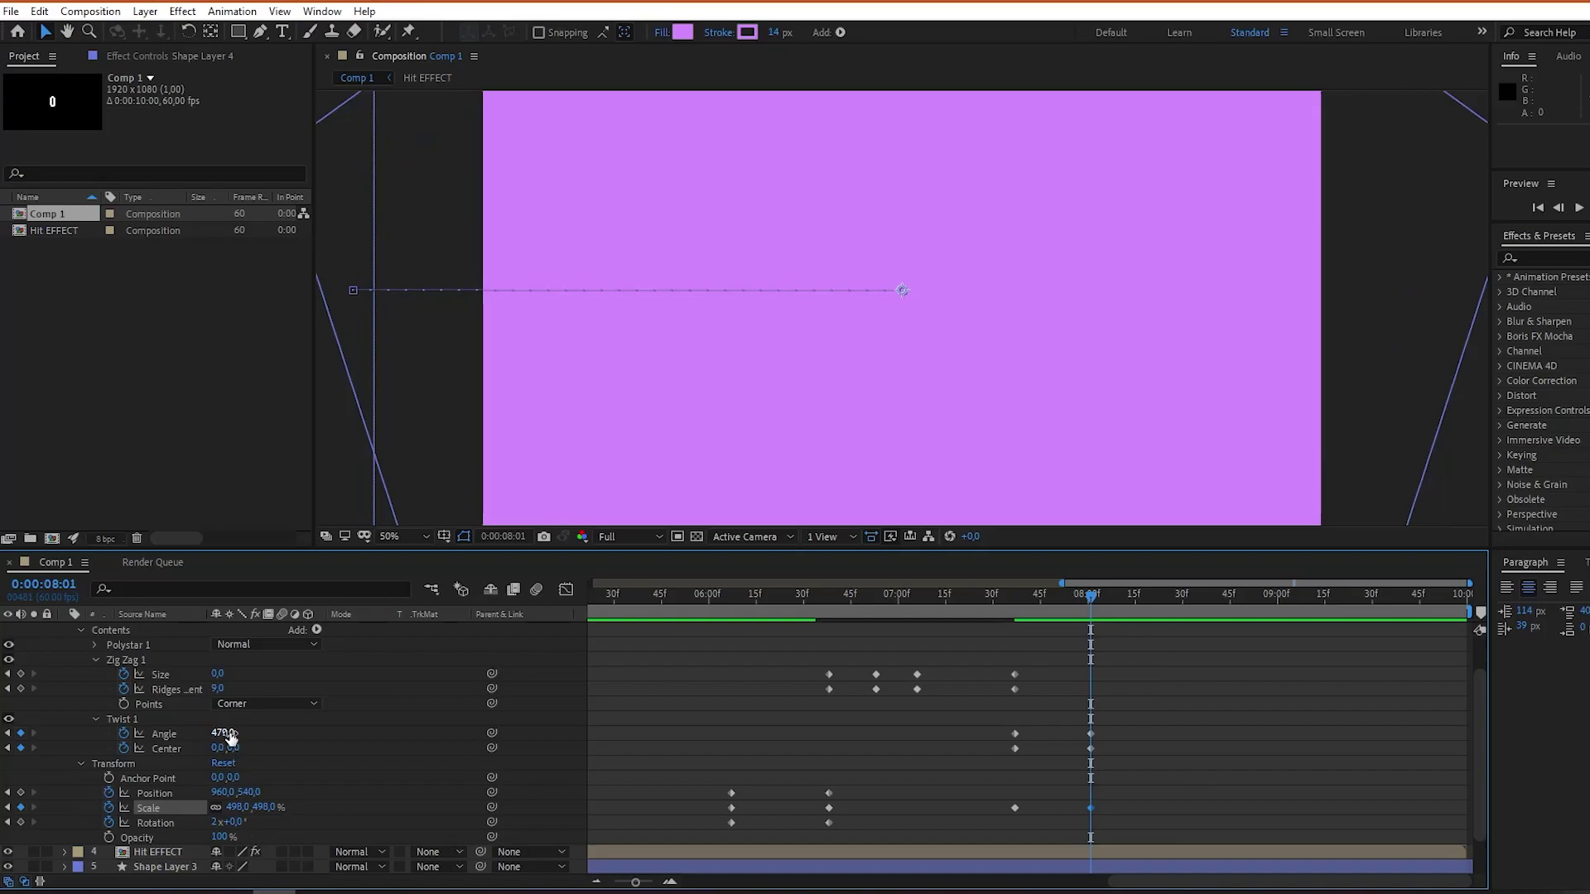
Increase the pentagon's Twist Angle at 0:00:08:01 and play back the twisting scale transition.
{"action": "left_click_drag", "start_coordinate": [231, 734], "coordinate": [462, 735]}
{"action": "left_click_drag", "start_coordinate": [611, 748], "coordinate": [579, 748]}
{"action": "left_click_drag", "start_coordinate": [1093, 598], "coordinate": [1016, 605]}
{"action": "key", "text": "space"}
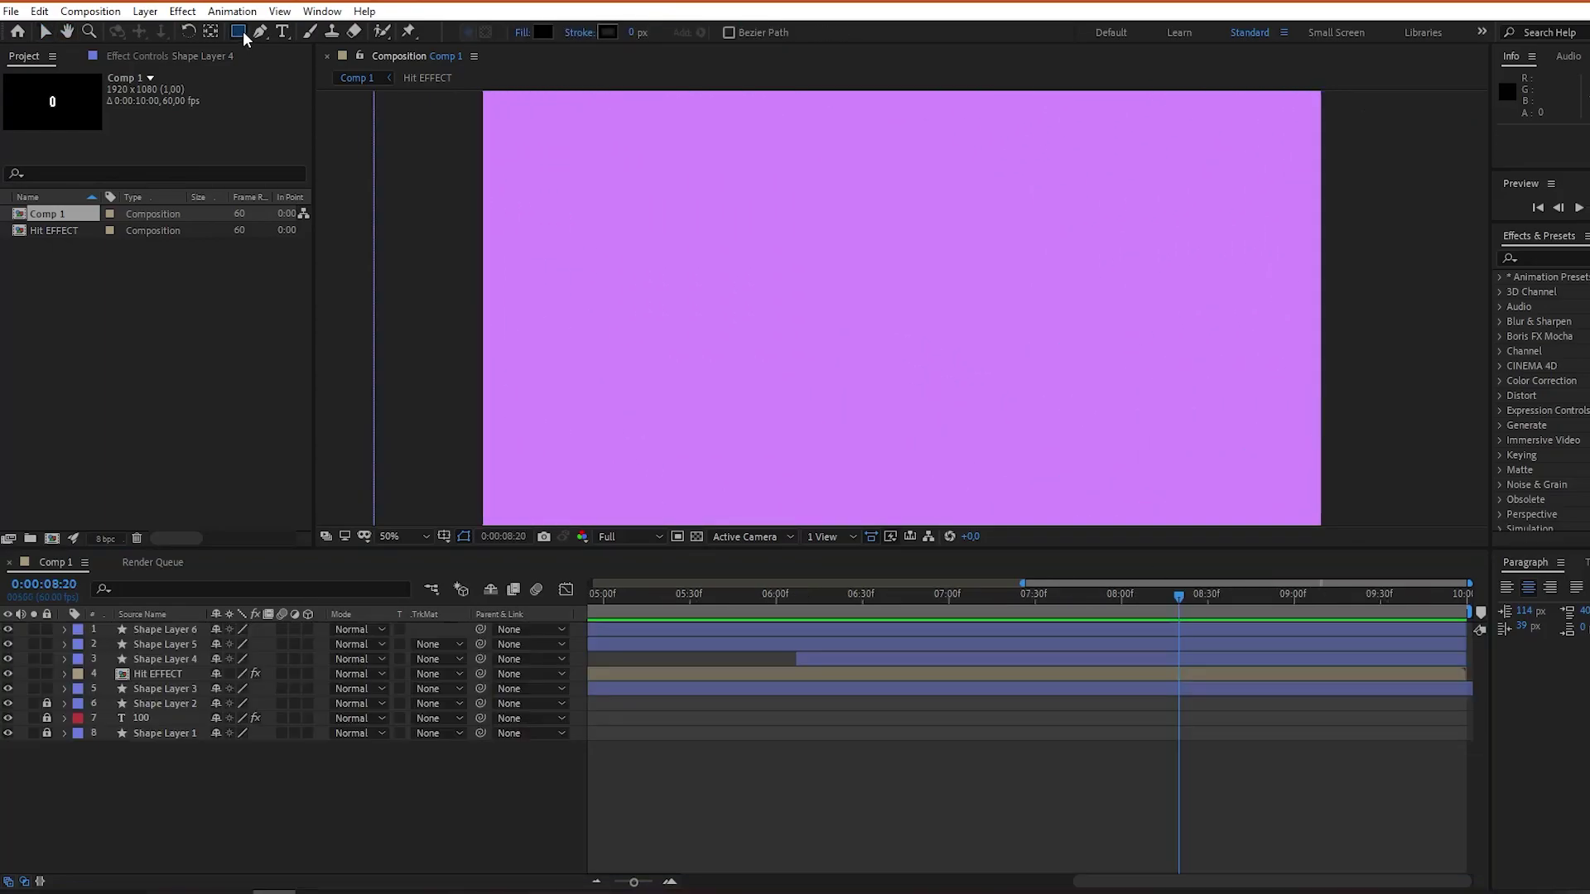
Draw a four-point tapered black shape with the Pen tool at 0:00:08:20, wide at the top and narrow at the base.
{"action": "left_click", "coordinate": [260, 31]}
{"action": "left_click", "coordinate": [332, 42]}
{"action": "left_click", "coordinate": [856, 337]}
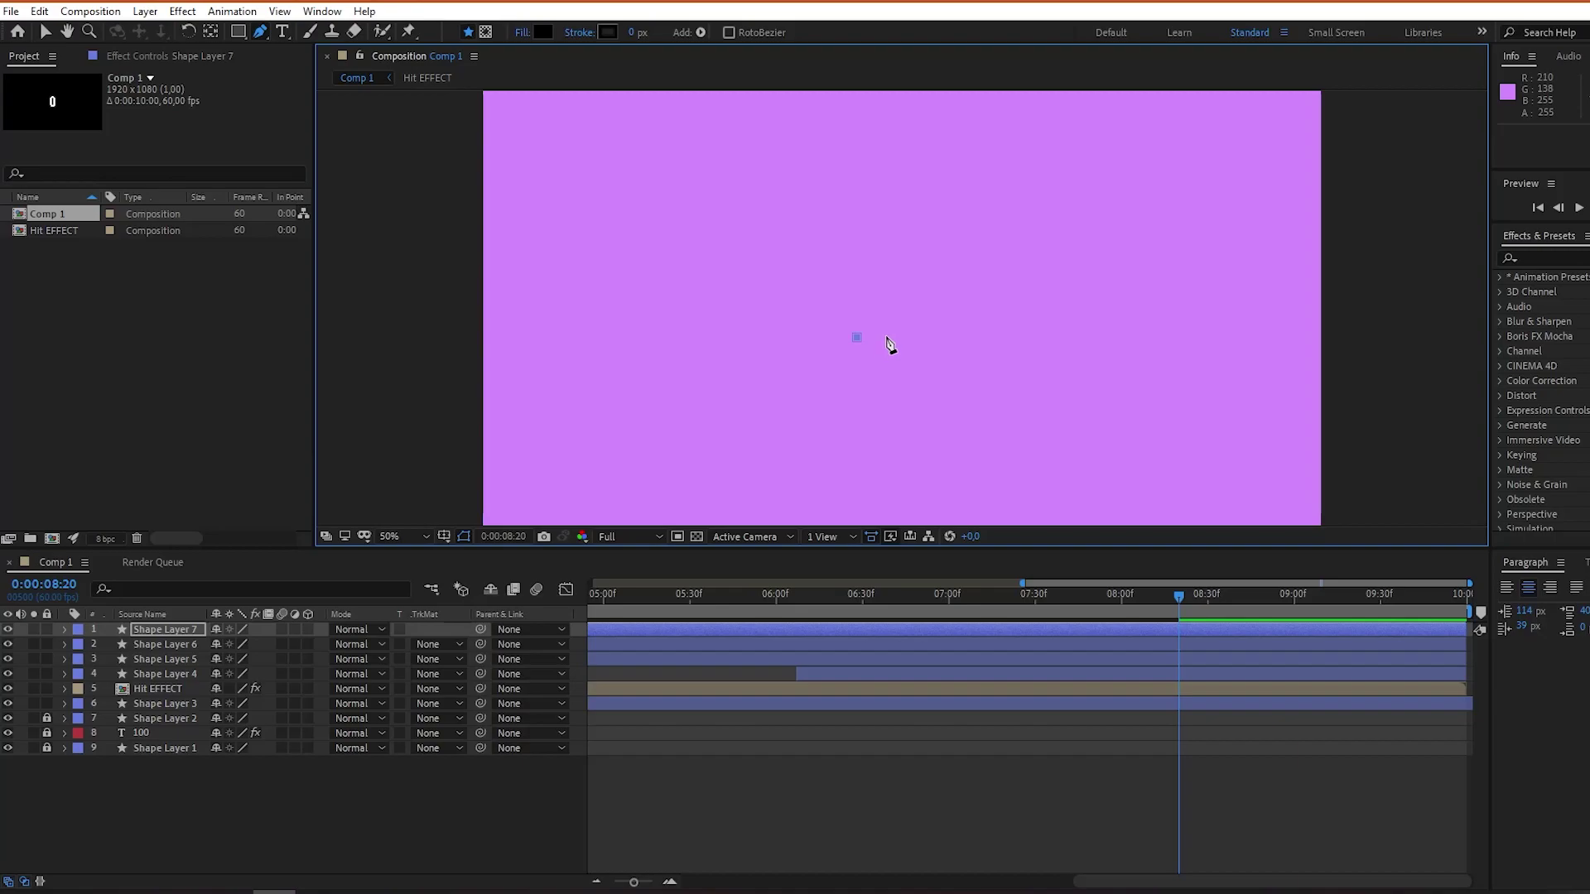
{"action": "left_click", "coordinate": [920, 154]}
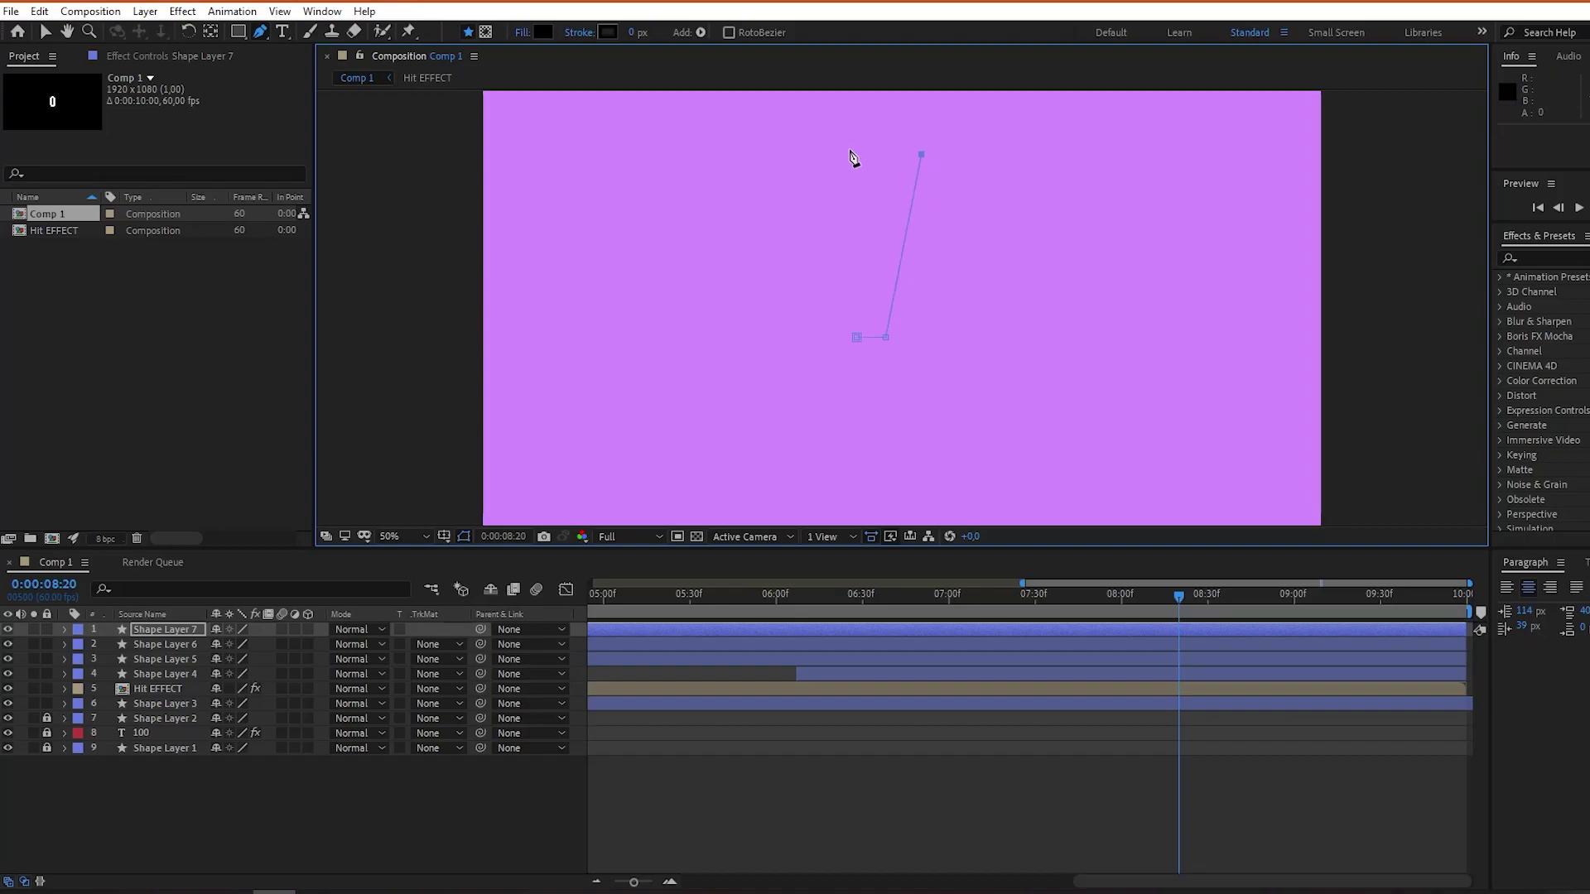
{"action": "left_click", "coordinate": [823, 153]}
{"action": "key", "text": "v"}
Set the tapered shape layer's anchor point to X -65 px and Y 109 px.
{"action": "right_click", "coordinate": [917, 325]}
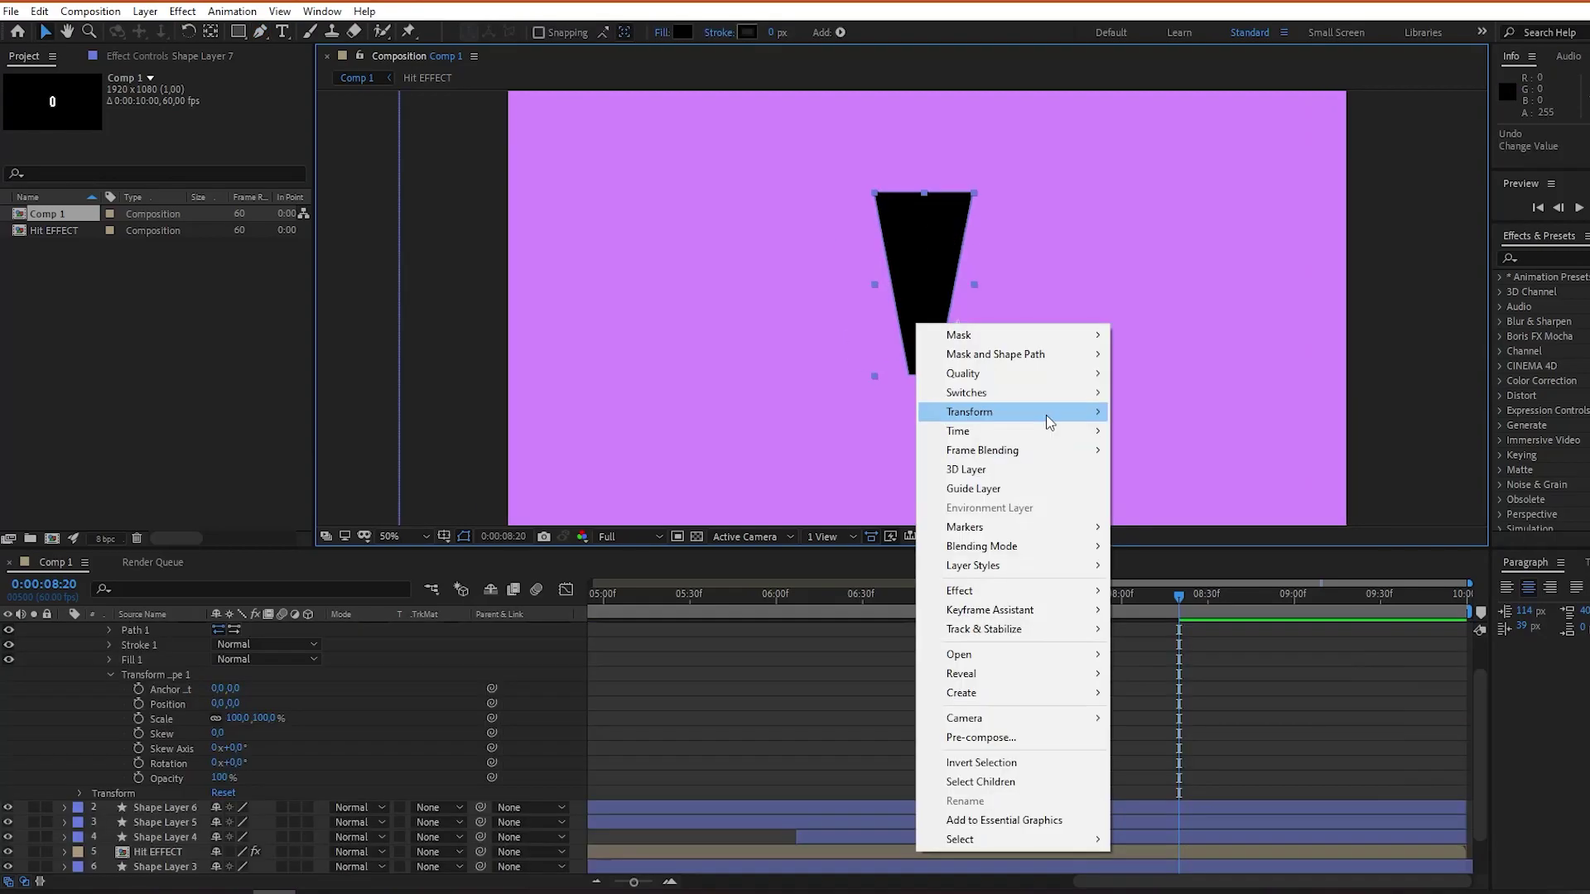
{"action": "mouse_move", "coordinate": [1046, 415]}
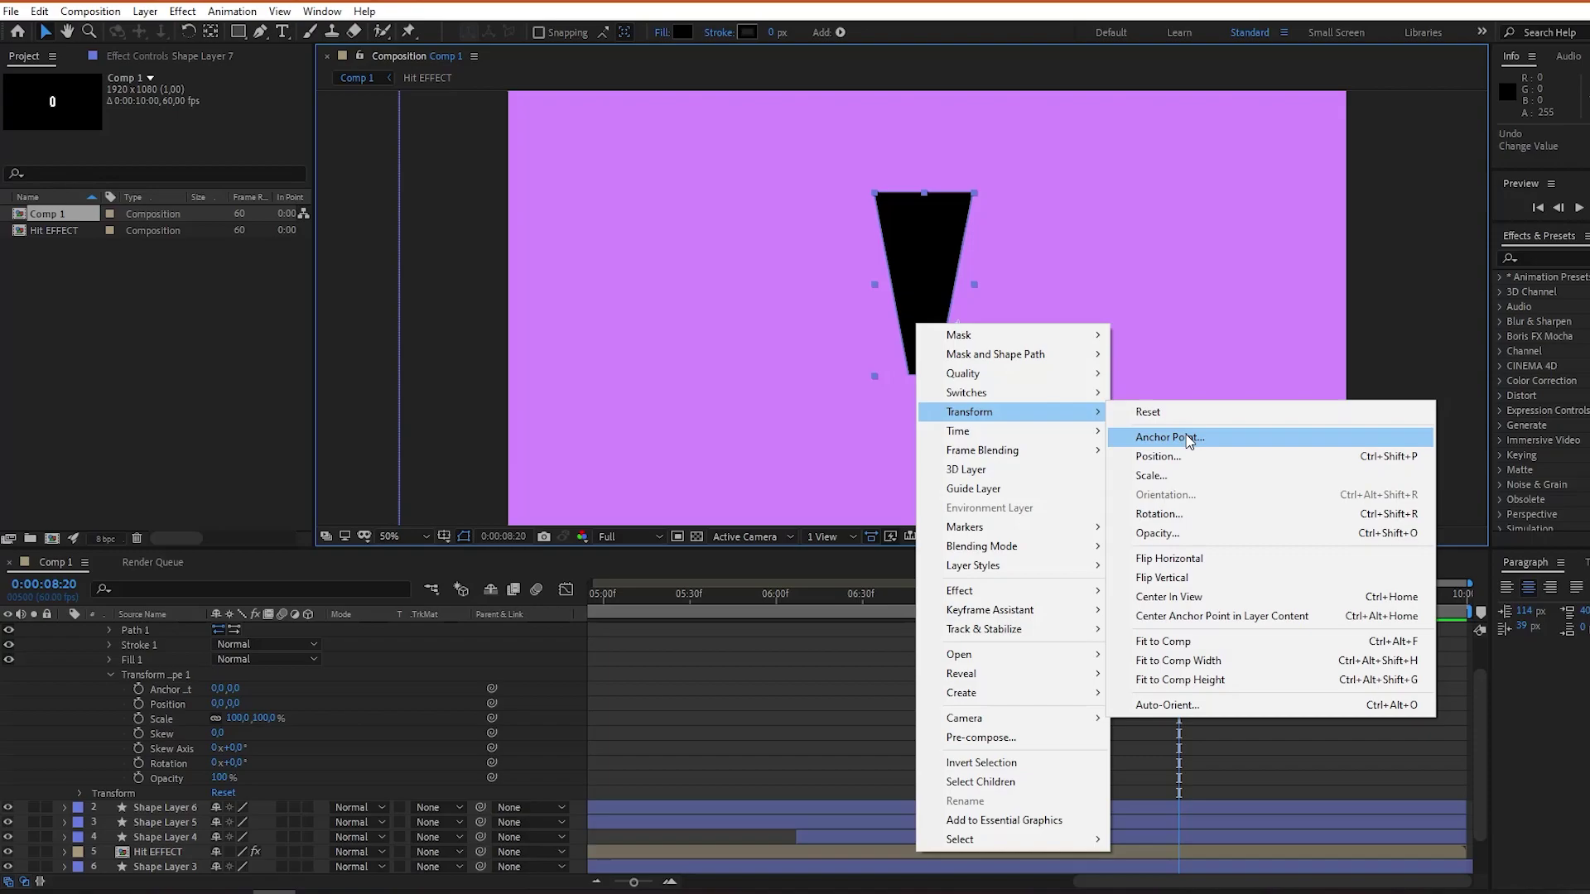
{"action": "left_click", "coordinate": [1190, 441]}
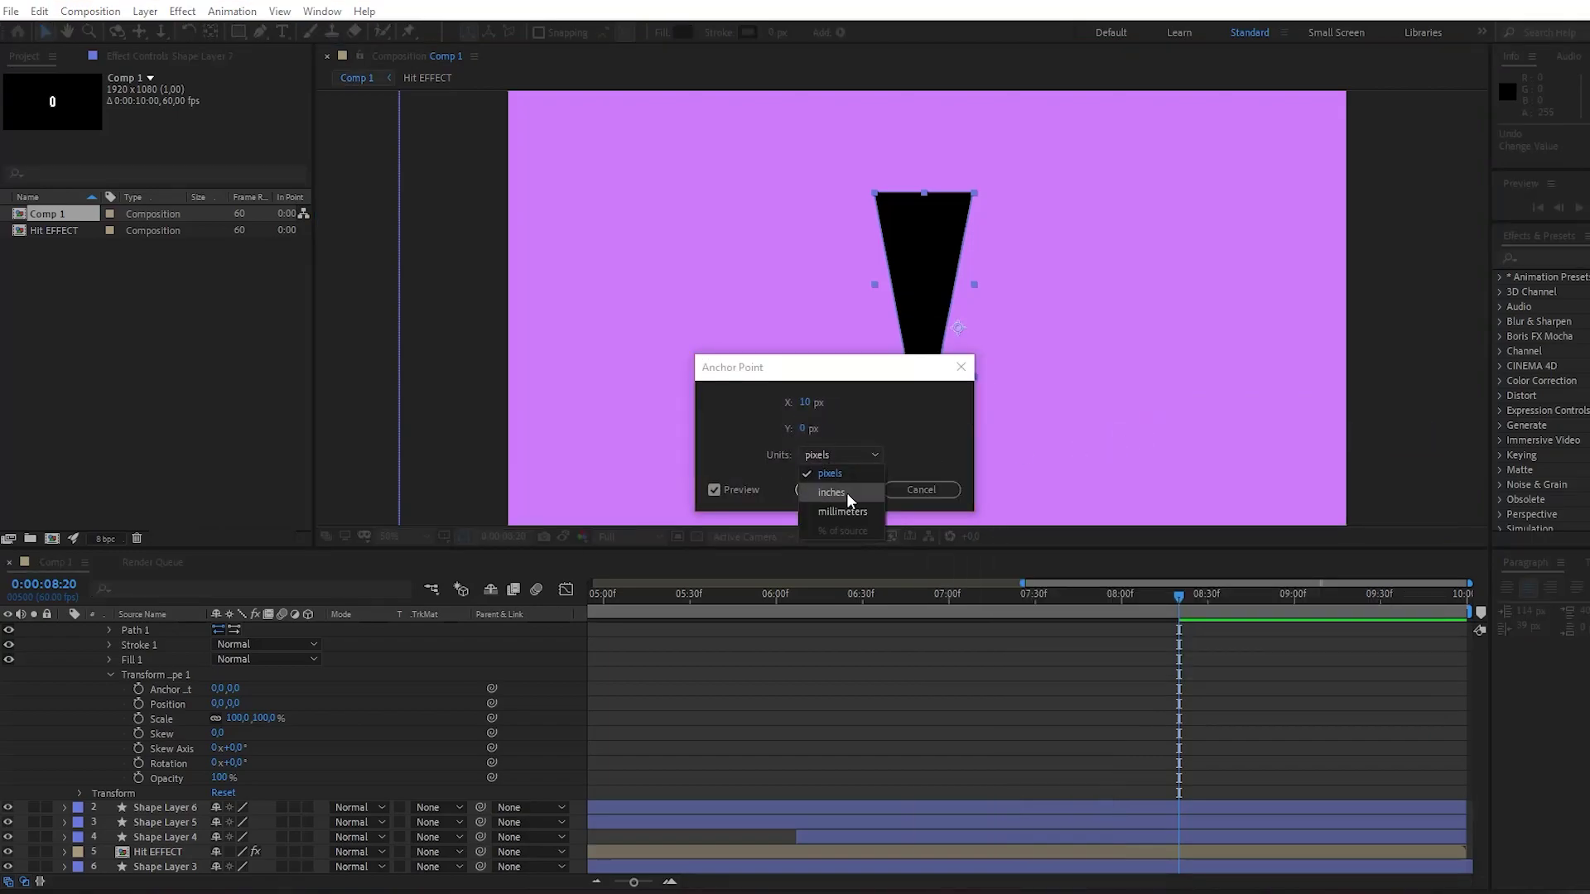
{"action": "mouse_move", "coordinate": [836, 366]}
{"action": "left_mouse_down"}
{"action": "mouse_move", "coordinate": [852, 430]}
{"action": "mouse_move", "coordinate": [779, 465]}
{"action": "mouse_move", "coordinate": [806, 439]}
{"action": "mouse_move", "coordinate": [814, 385]}
{"action": "left_mouse_up"}
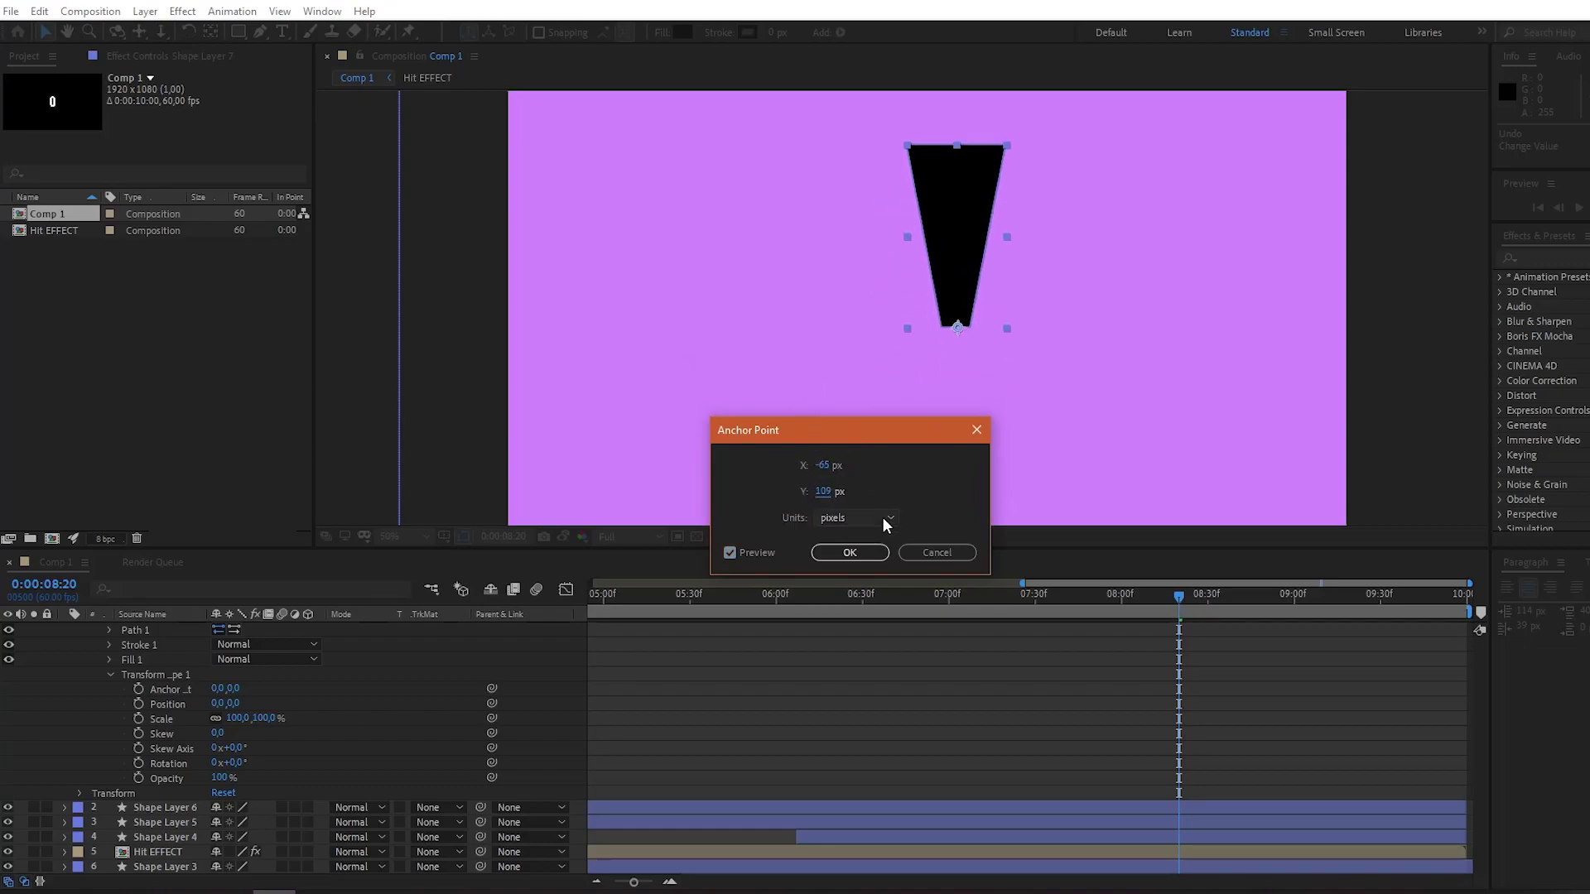
{"action": "left_click", "coordinate": [850, 552]}
Reposition the tapered shape in the upper centre of the composition and try skewing it, undoing each skew.
{"action": "left_click_drag", "start_coordinate": [225, 733], "coordinate": [339, 734]}
{"action": "key", "text": "ctrl+z"}
{"action": "left_click_drag", "start_coordinate": [654, 222], "coordinate": [921, 191]}
{"action": "left_click_drag", "start_coordinate": [229, 732], "coordinate": [533, 734]}
{"action": "key", "text": "ctrl+z"}
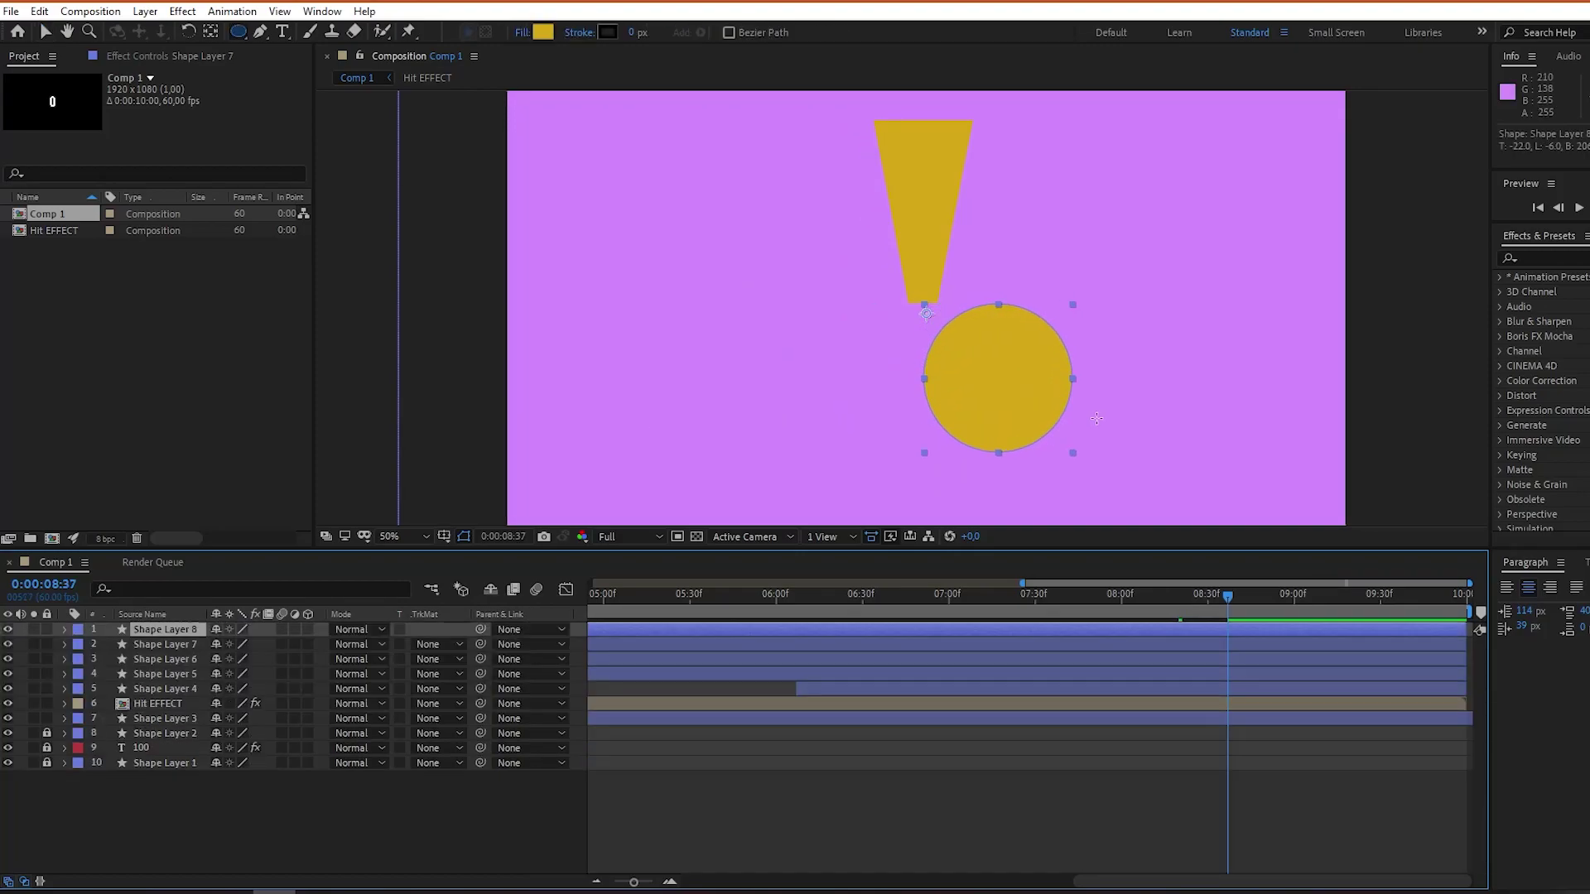
Draw a circle centred on the tapered shape's base, place its layer beneath the tapered shape, and fill it orange.
{"action": "left_click_drag", "start_coordinate": [1096, 418], "coordinate": [946, 319]}
{"action": "left_click", "coordinate": [46, 32]}
{"action": "left_click_drag", "start_coordinate": [166, 630], "coordinate": [165, 699]}
{"action": "left_click", "coordinate": [683, 32]}
{"action": "left_click_drag", "start_coordinate": [871, 579], "coordinate": [881, 715]}
{"action": "left_click", "coordinate": [1010, 504]}
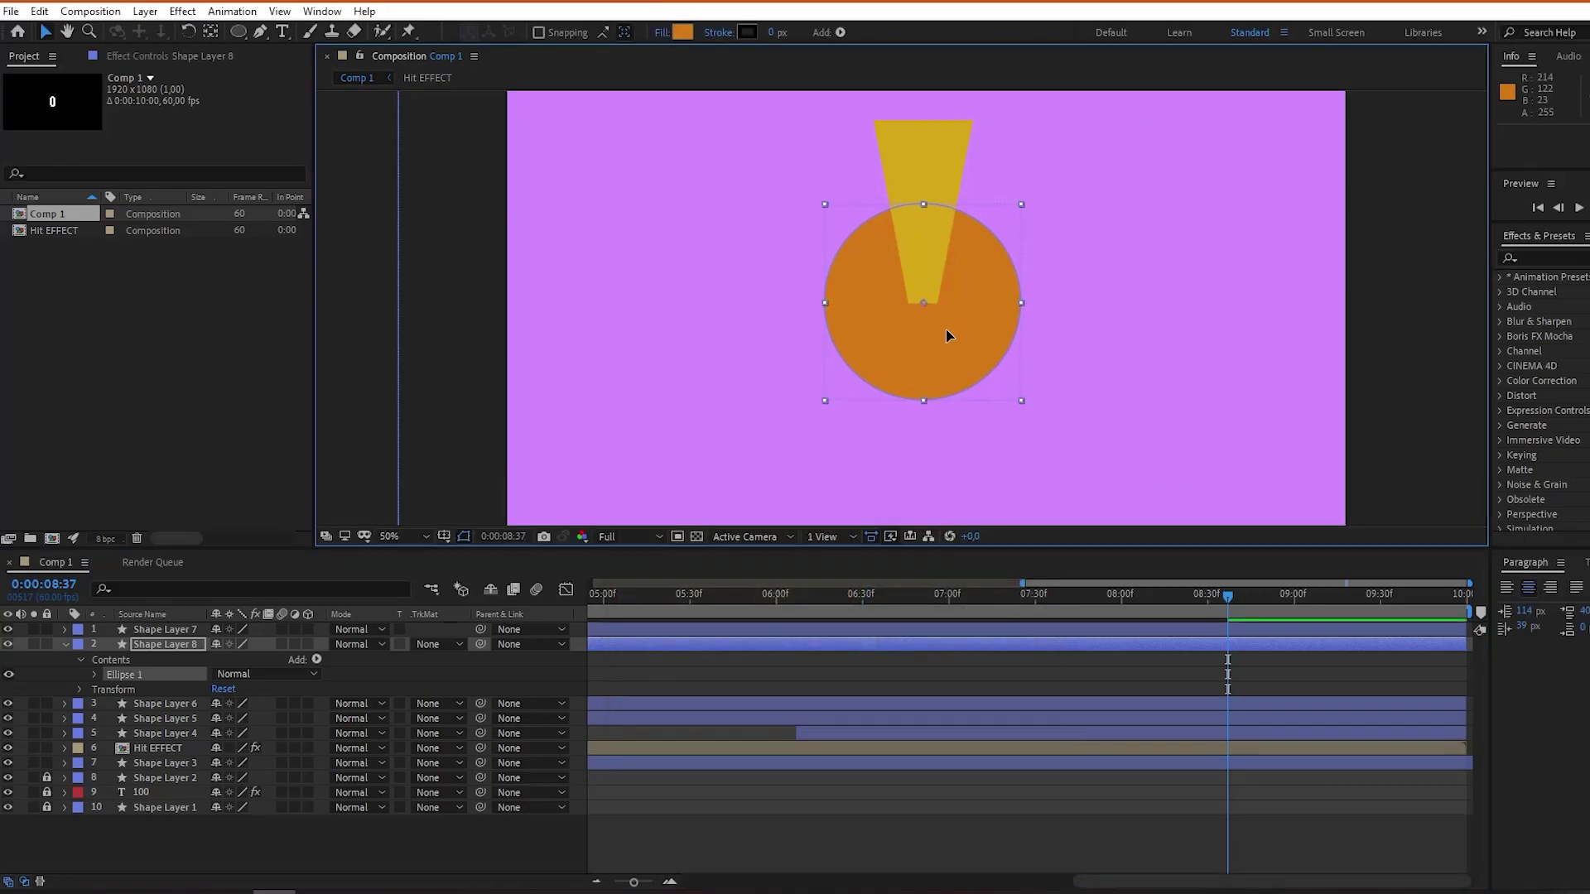
Give the circle a dark orange CB4C00 stroke with a width of 26 px.
{"action": "left_click", "coordinate": [747, 32]}
{"action": "left_click", "coordinate": [871, 701]}
{"action": "left_click_drag", "start_coordinate": [871, 701], "coordinate": [871, 709]}
{"action": "left_click", "coordinate": [851, 539]}
{"action": "left_click_drag", "start_coordinate": [851, 539], "coordinate": [849, 546]}
{"action": "left_click", "coordinate": [1010, 504]}
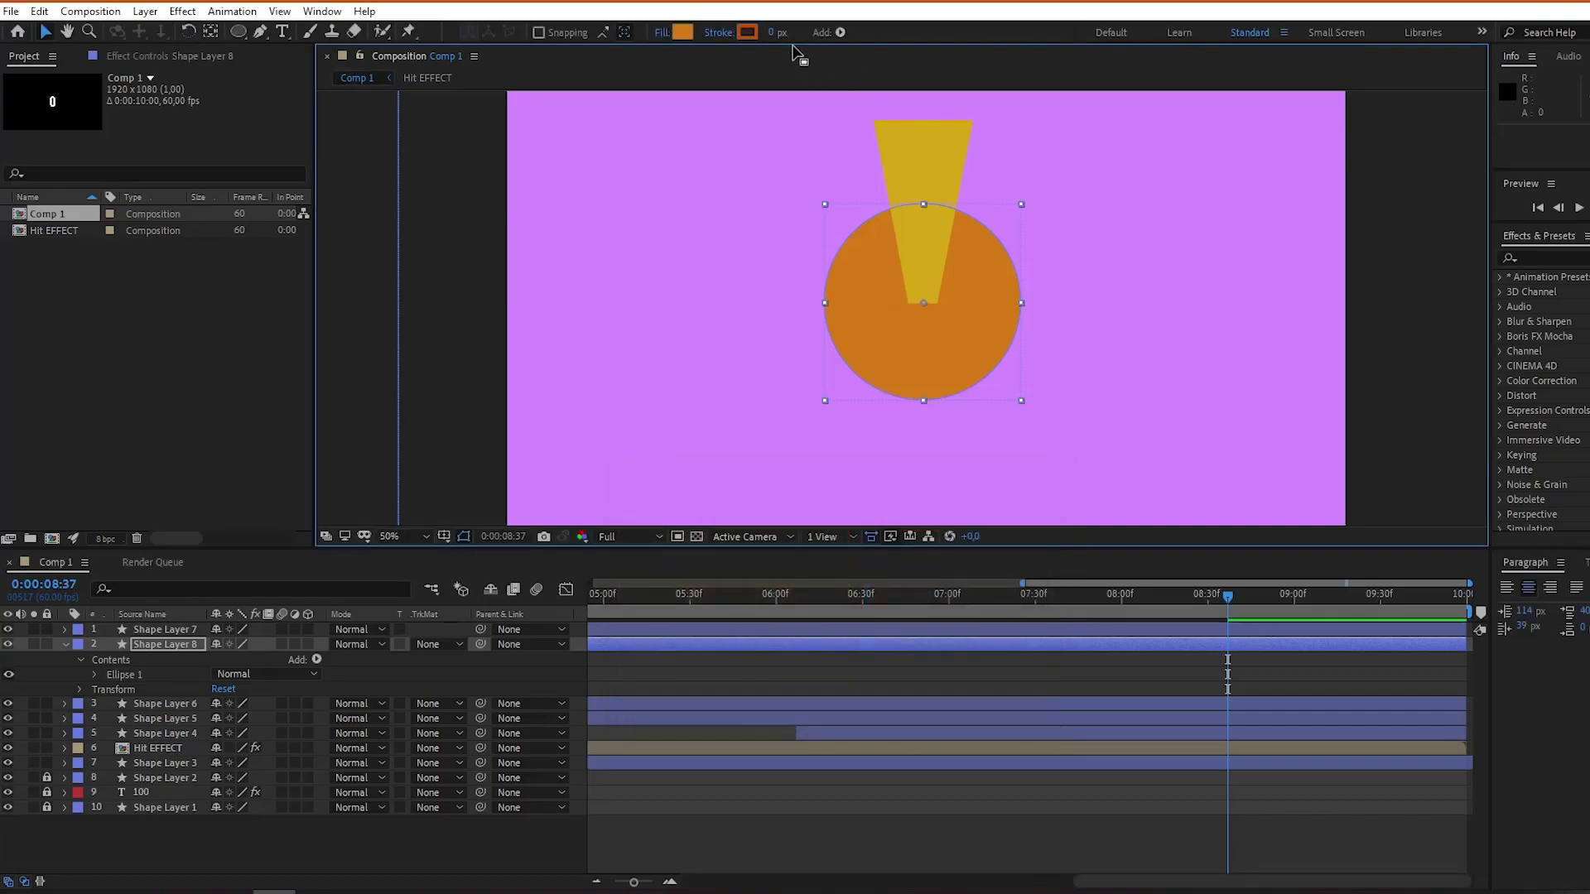
{"action": "left_click_drag", "start_coordinate": [777, 32], "coordinate": [798, 33]}
Set the circle's fill opacity to 0% so only its stroke ring is drawn.
{"action": "left_click", "coordinate": [682, 32]}
{"action": "left_click", "coordinate": [1000, 507]}
{"action": "left_click", "coordinate": [660, 32]}
{"action": "left_click_drag", "start_coordinate": [888, 432], "coordinate": [679, 430]}
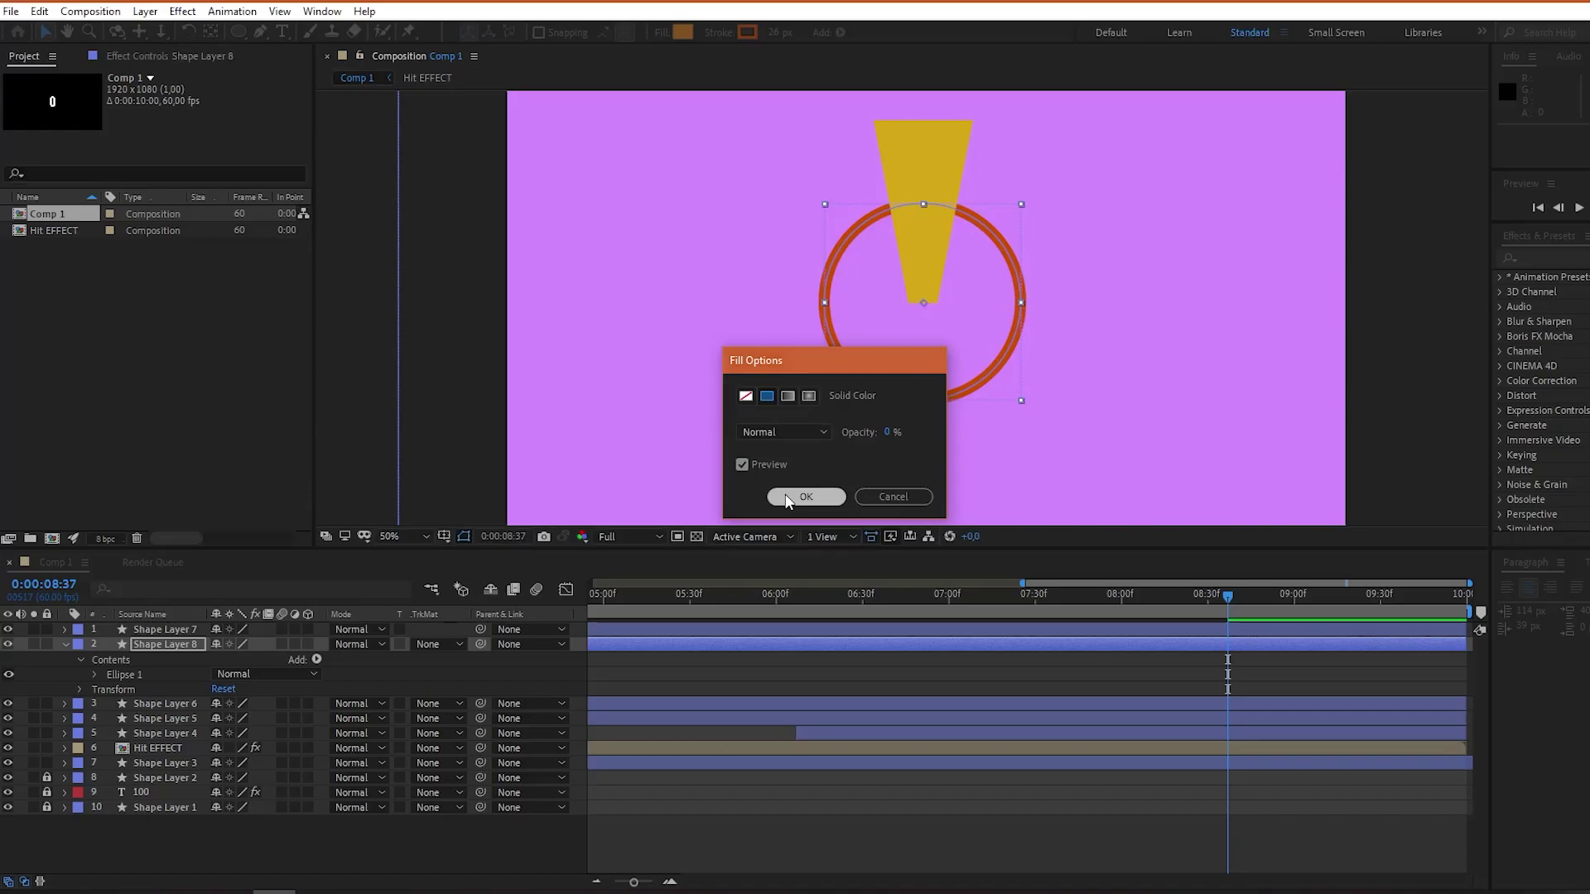
{"action": "left_click", "coordinate": [832, 495]}
Lock the layers below the ring, then duplicate the ring and scale the copy up to 133%.
{"action": "left_click_drag", "start_coordinate": [52, 702], "coordinate": [47, 759]}
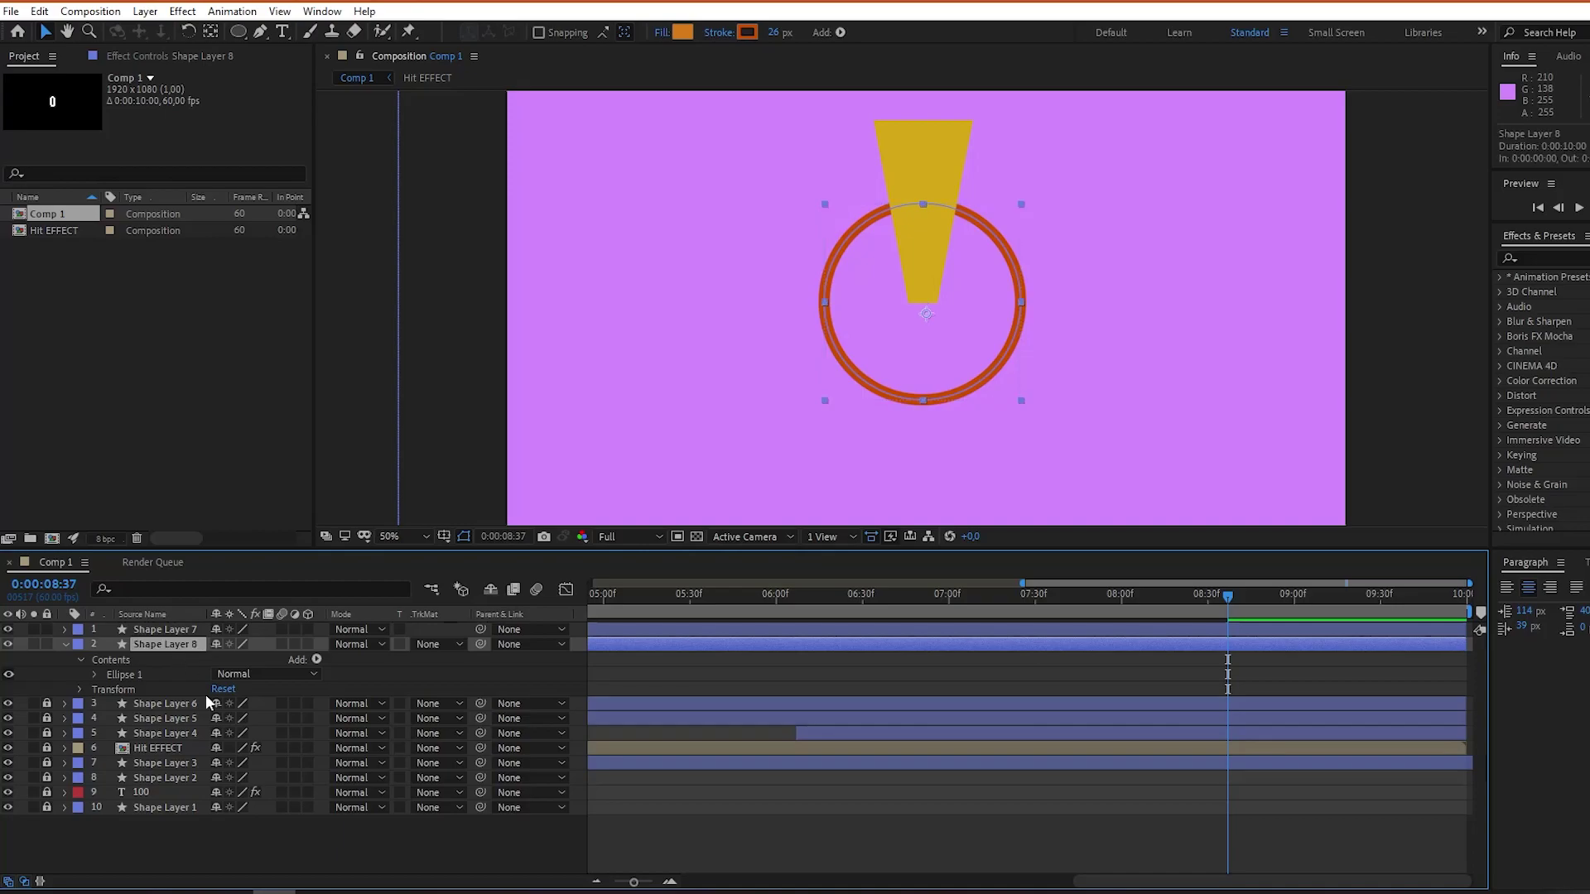
{"action": "key", "text": "ctrl+d"}
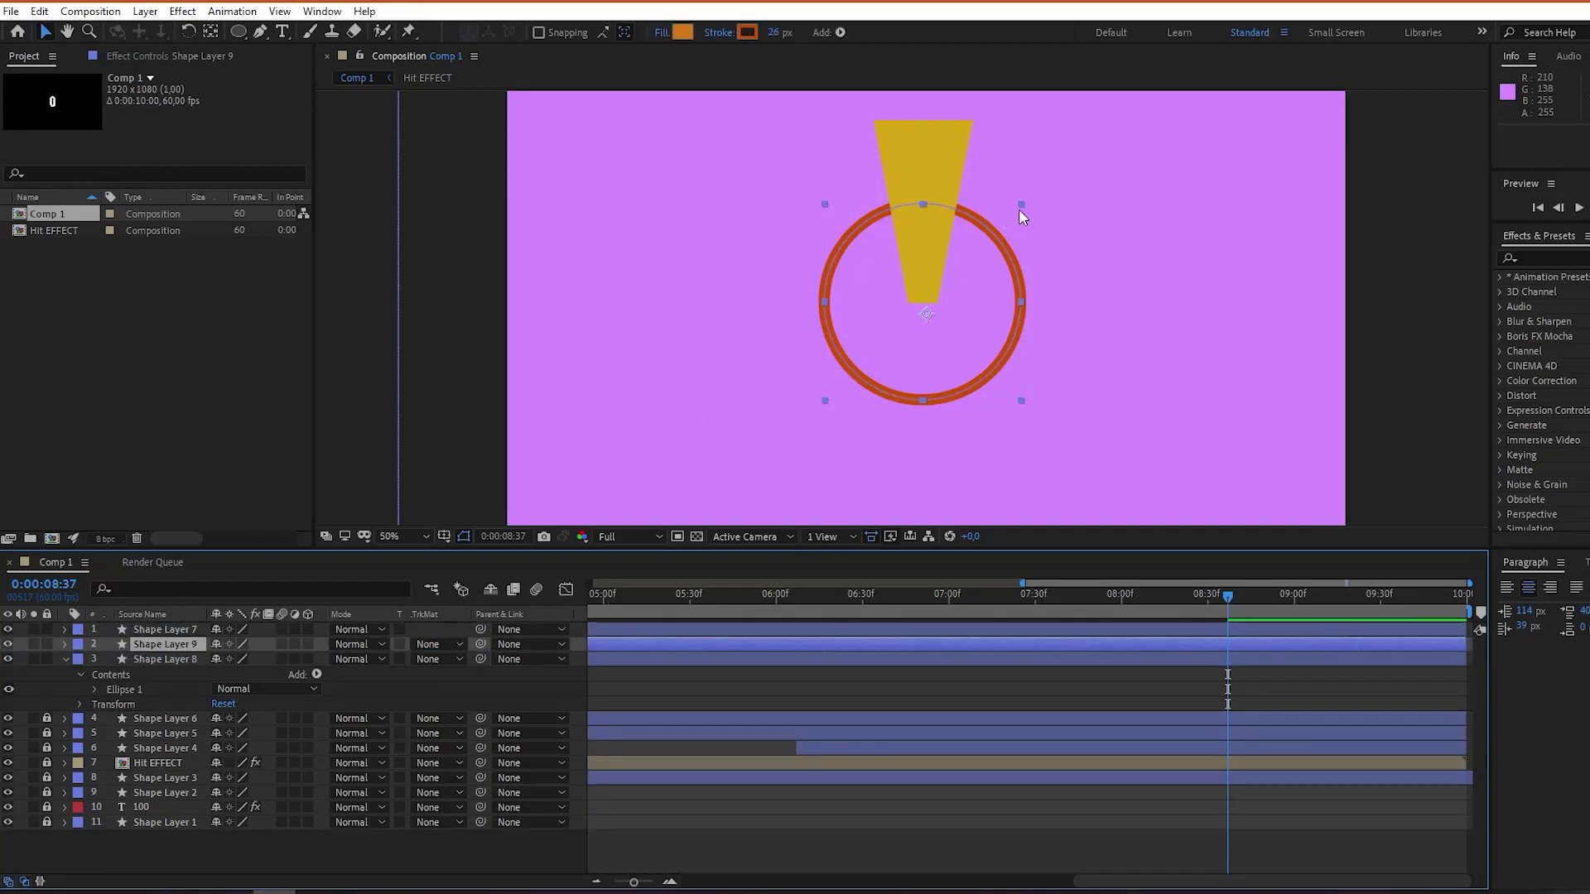
{"action": "left_click_drag", "start_coordinate": [1021, 203], "coordinate": [1104, 167]}
Change the outer ring's stroke color to green 6ECB00.
{"action": "left_click", "coordinate": [747, 31]}
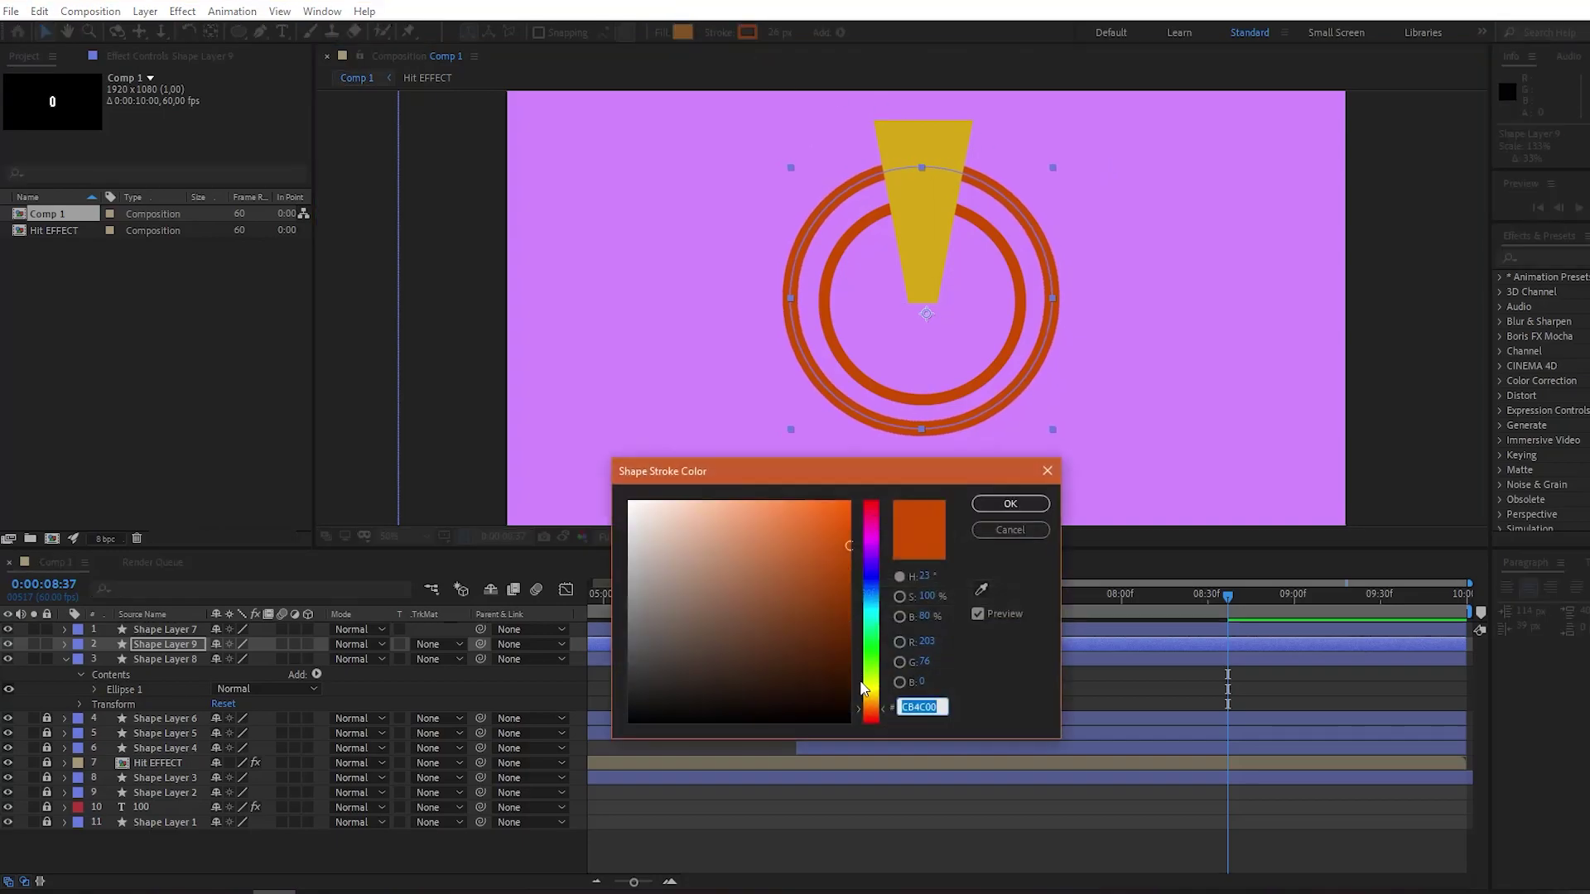
{"action": "left_click", "coordinate": [872, 717]}
{"action": "left_click_drag", "start_coordinate": [872, 717], "coordinate": [876, 676]}
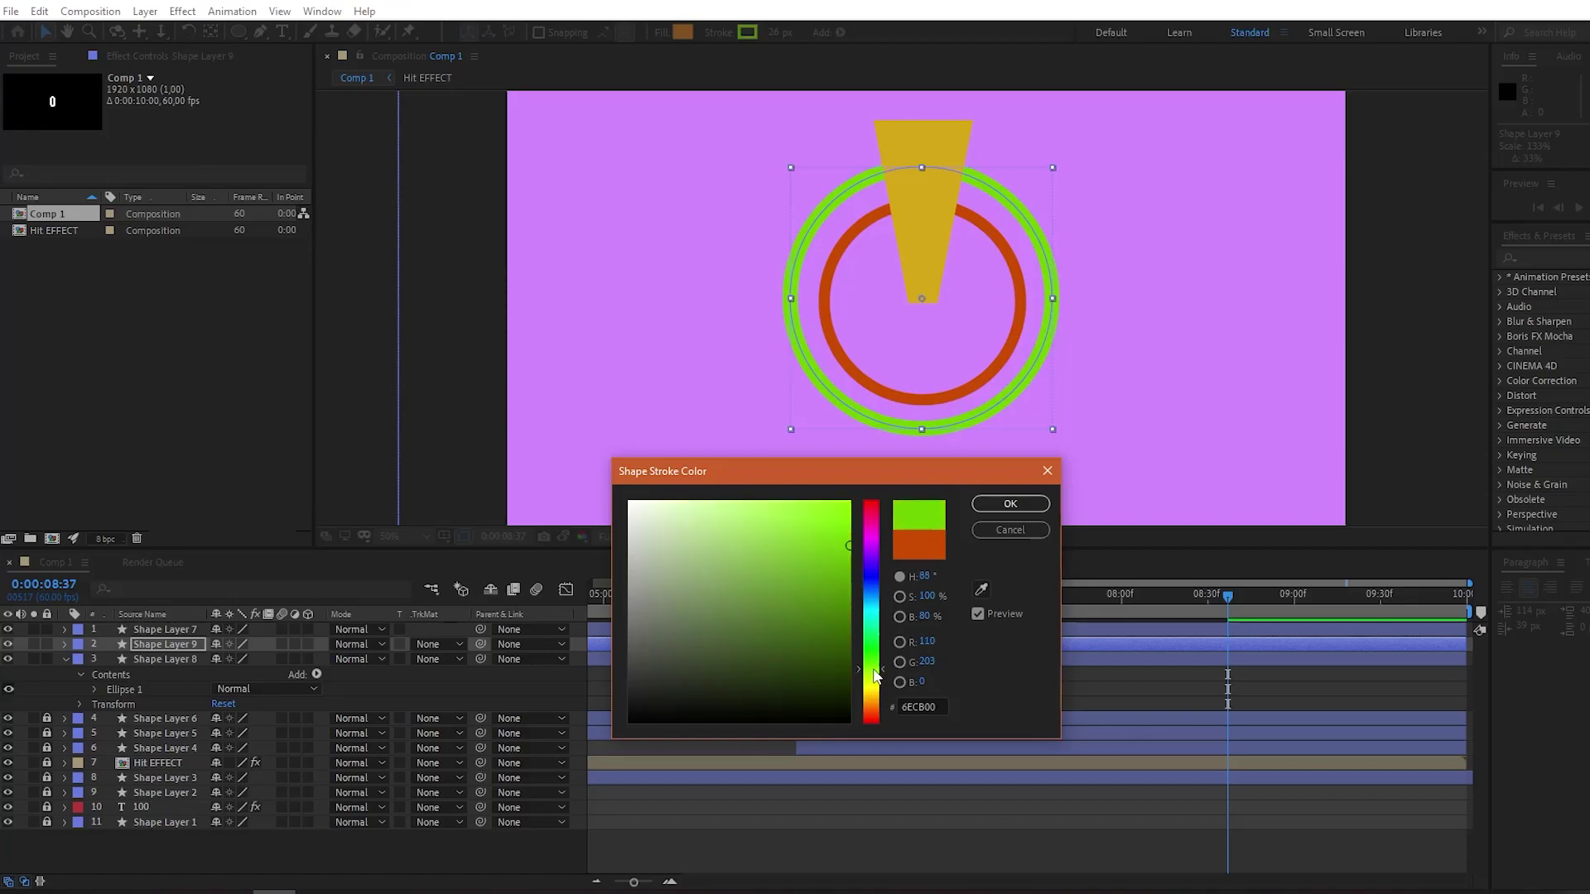
{"action": "left_click", "coordinate": [1014, 505]}
Paste a copy of the green ring and scale it down to a small ring centred inside the orange one.
{"action": "key", "text": "ctrl+c"}
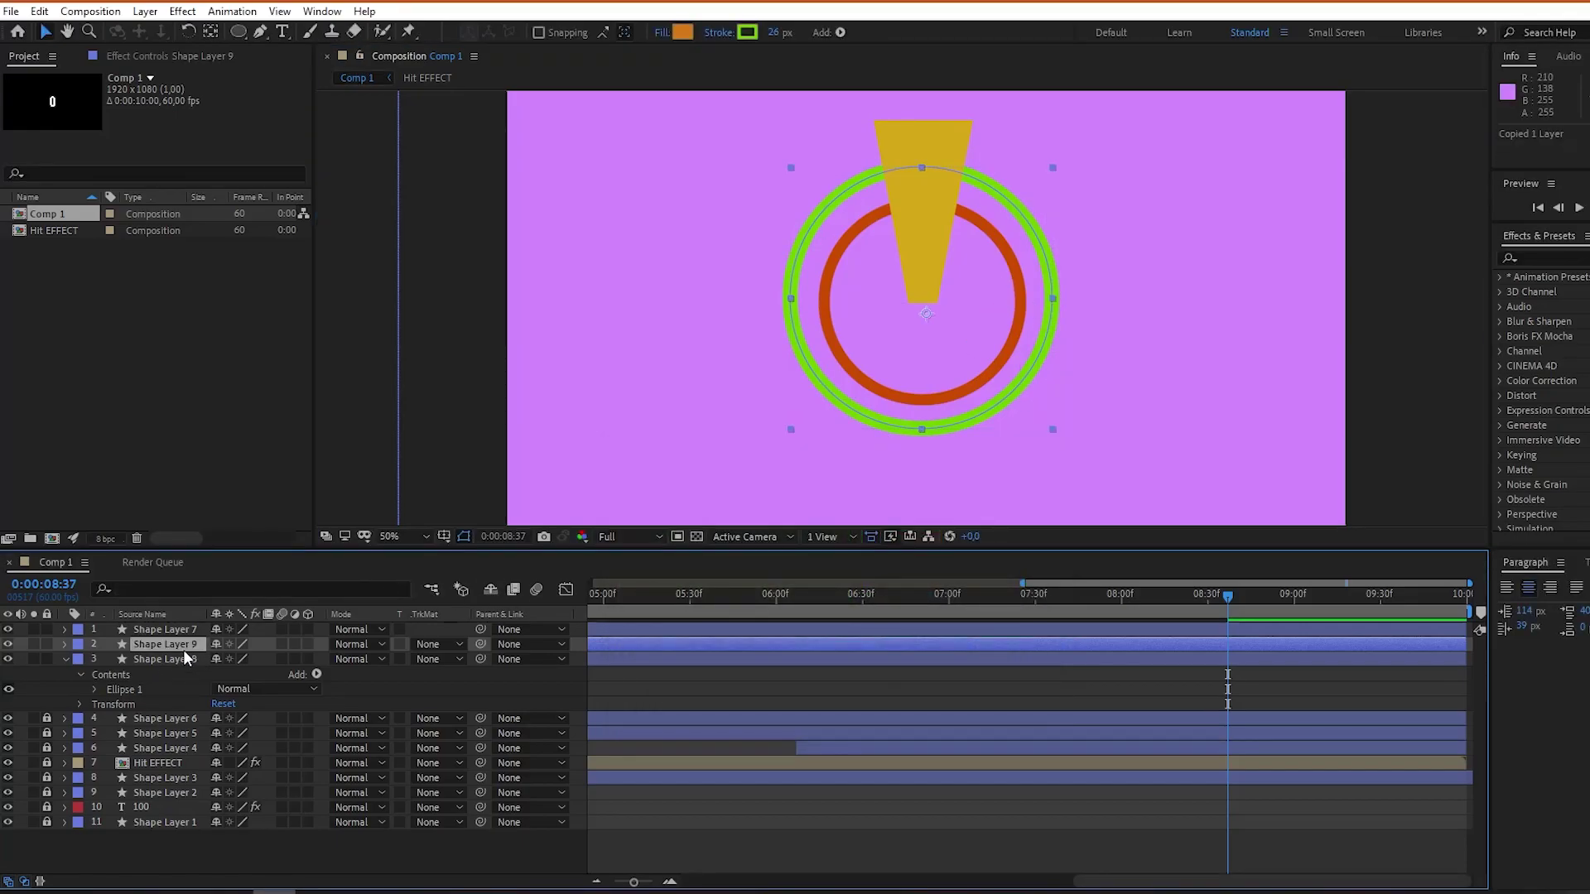
{"action": "key", "text": "ctrl+v"}
{"action": "left_click_drag", "start_coordinate": [1053, 168], "coordinate": [971, 292]}
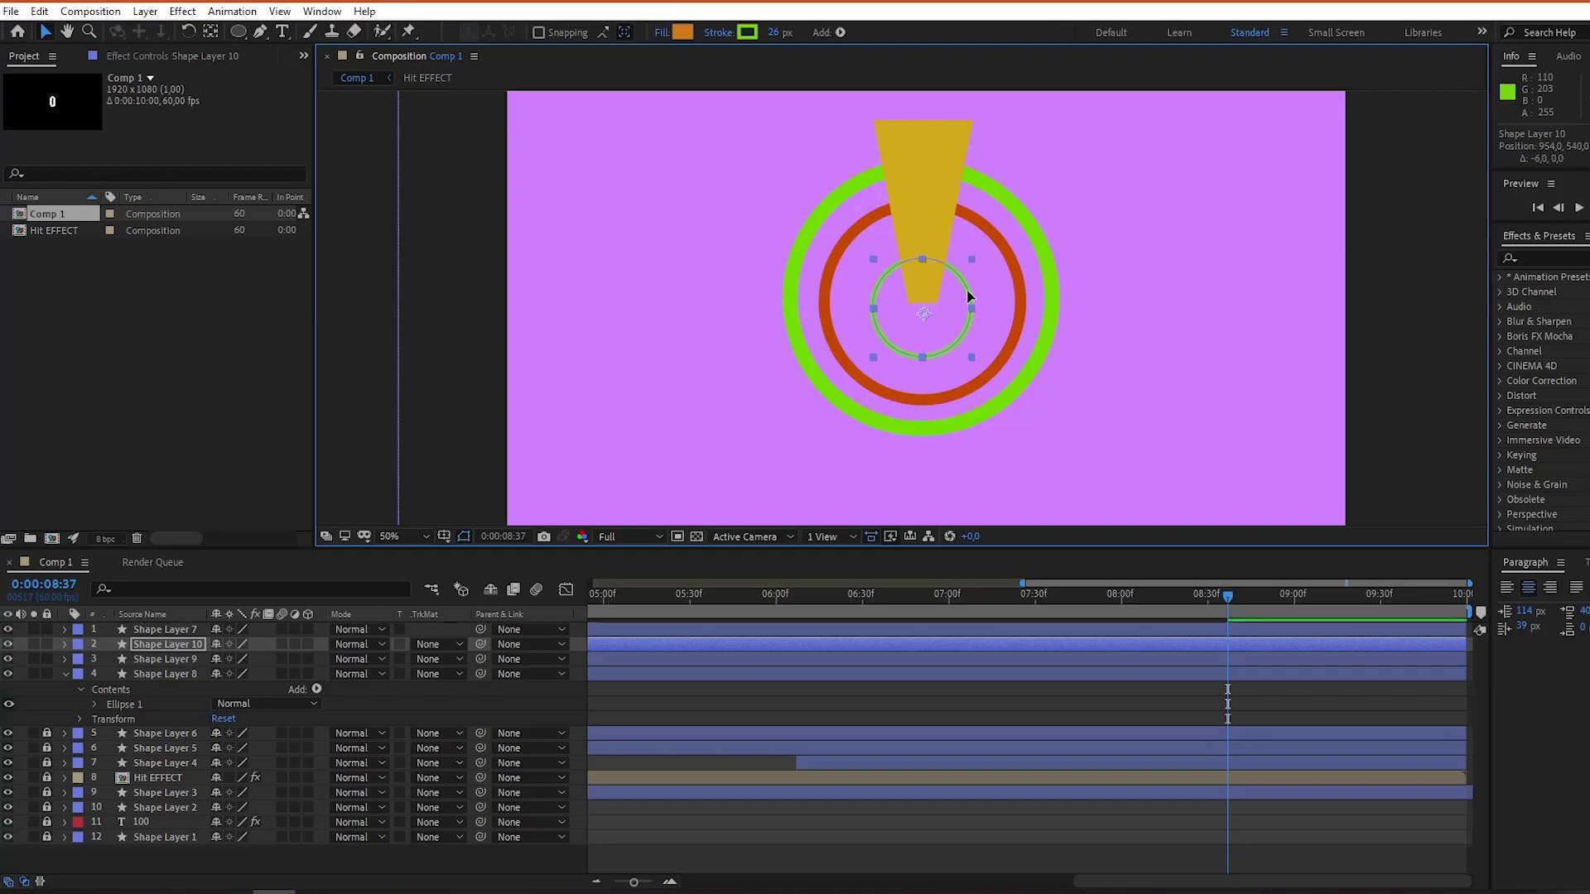
{"action": "left_click", "coordinate": [1054, 331]}
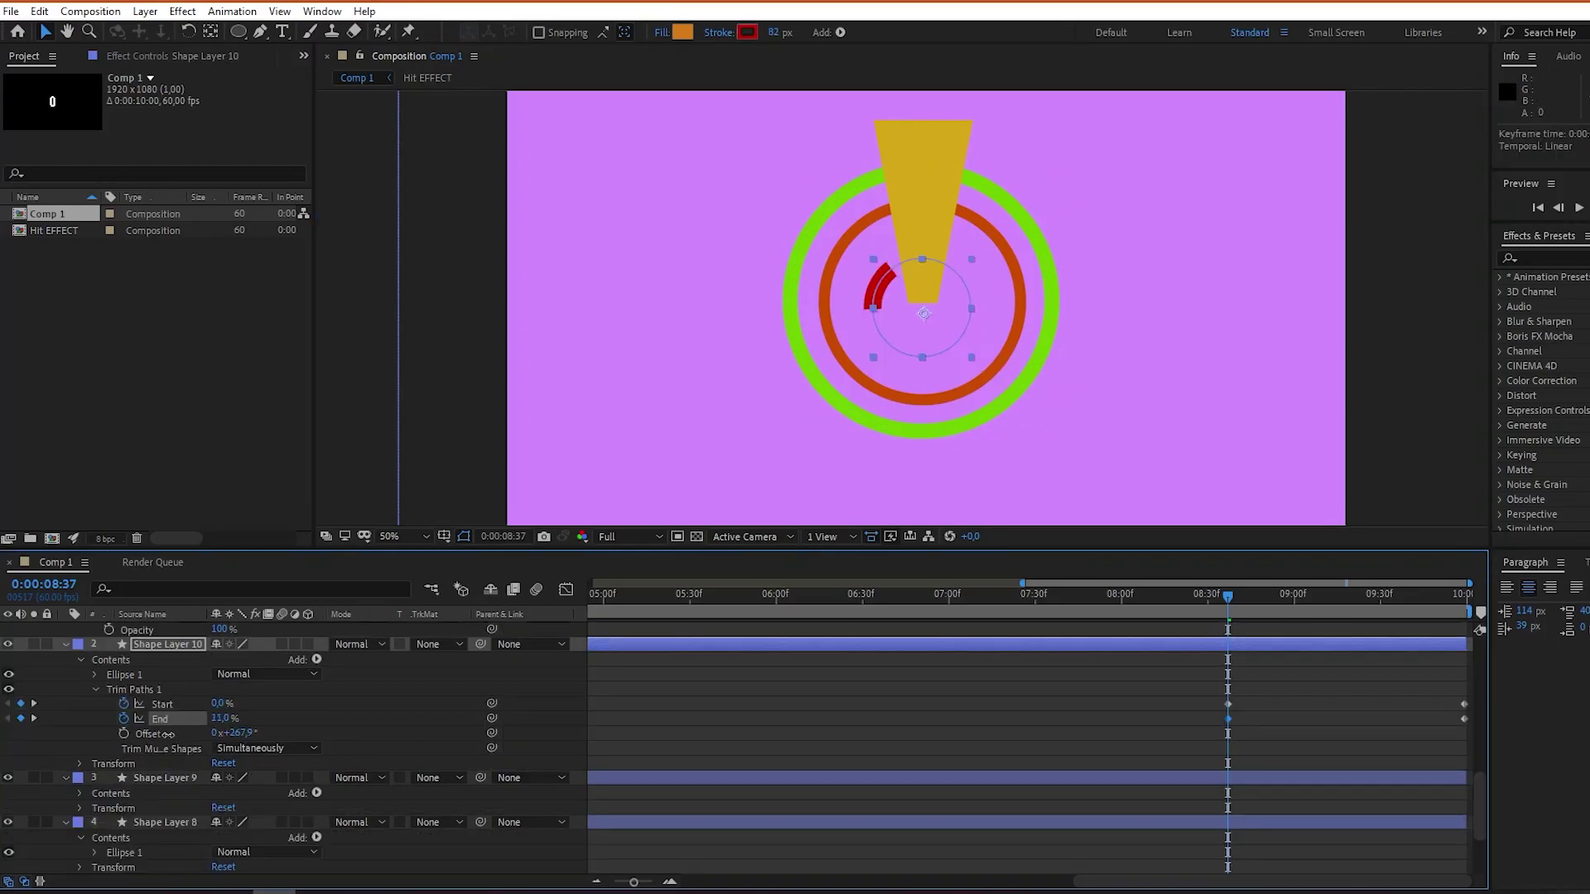
Set the inner ring's trim End to 0% and Offset to 0°, and adjust its trim keyframes at 0:00:08:37 and 0:00:09:59.
{"action": "type", "text": "0"}
{"action": "key", "text": "Return"}
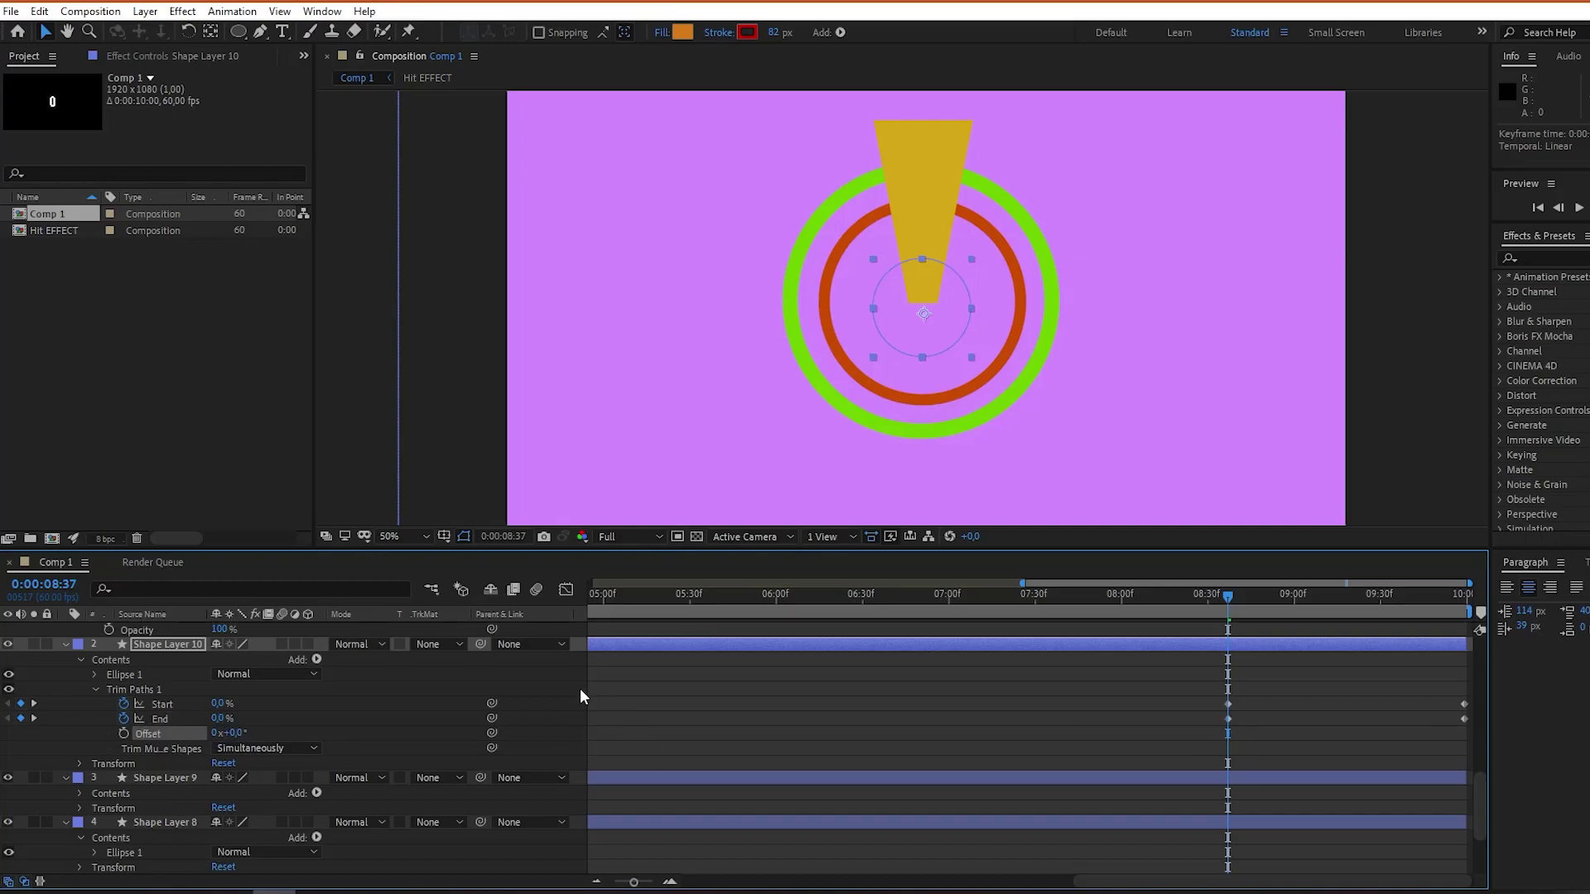
{"action": "left_click_drag", "start_coordinate": [1228, 596], "coordinate": [1478, 621]}
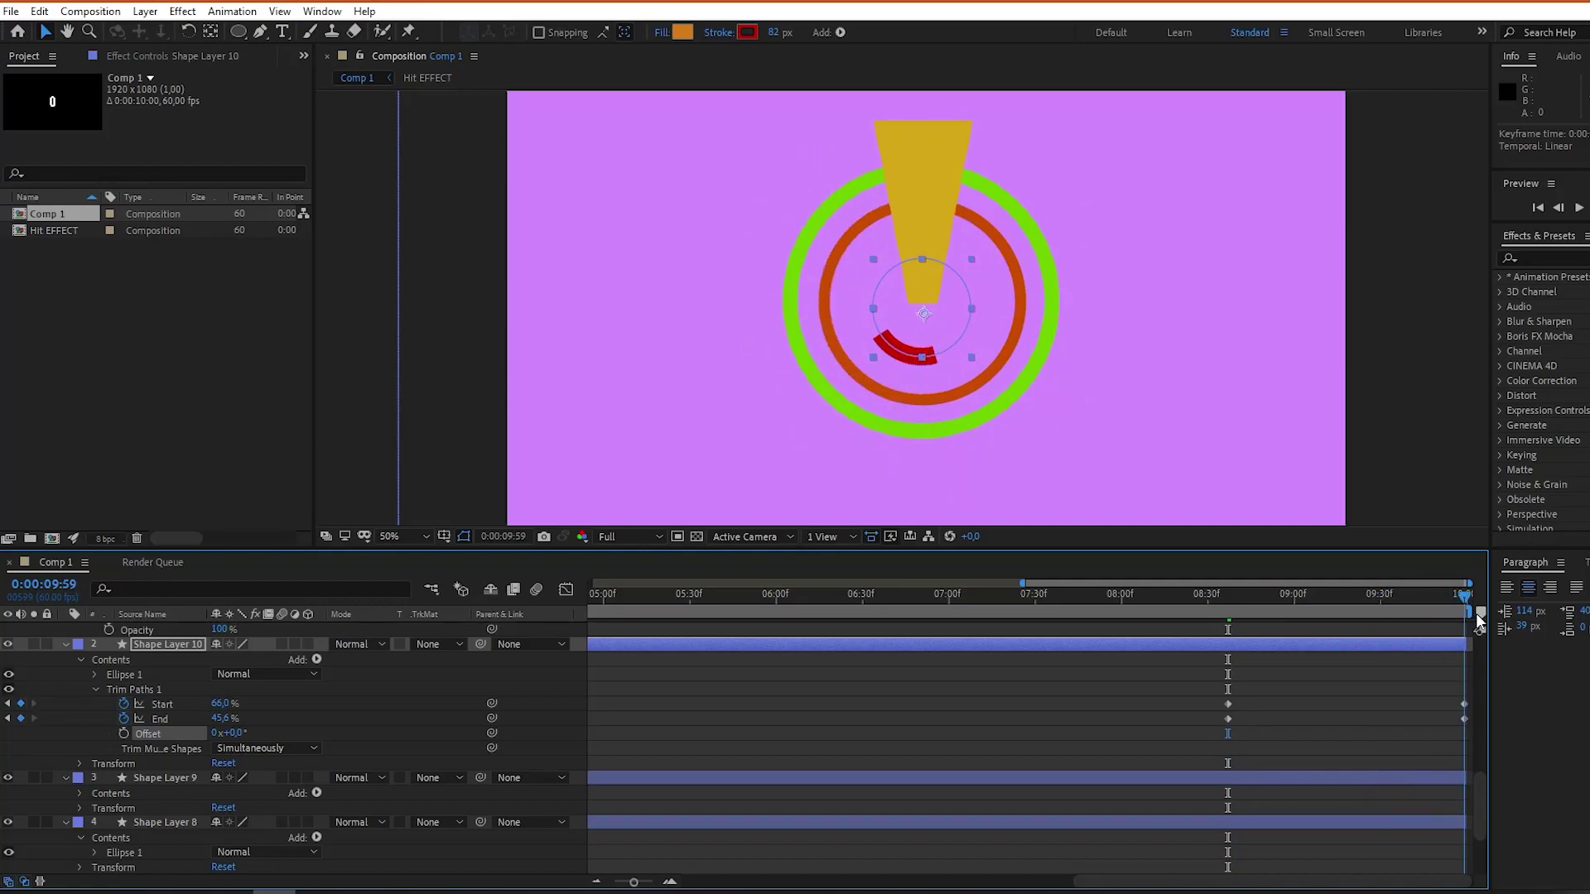
{"action": "mouse_move", "coordinate": [224, 706]}
{"action": "left_mouse_down"}
{"action": "mouse_move", "coordinate": [248, 702]}
{"action": "mouse_move", "coordinate": [242, 717]}
{"action": "left_mouse_up"}
{"action": "left_click_drag", "start_coordinate": [1467, 617], "coordinate": [1224, 599]}
{"action": "mouse_move", "coordinate": [219, 703]}
{"action": "left_mouse_down"}
{"action": "mouse_move", "coordinate": [236, 702]}
{"action": "mouse_move", "coordinate": [234, 719]}
{"action": "left_mouse_up"}
Try an extra trim End keyframe on the inner ring shortly after 0:00:08:37, and delete it.
{"action": "left_click_drag", "start_coordinate": [1228, 593], "coordinate": [1285, 602]}
{"action": "left_click_drag", "start_coordinate": [222, 719], "coordinate": [209, 718]}
{"action": "mouse_move", "coordinate": [1281, 596]}
{"action": "left_mouse_down"}
{"action": "mouse_move", "coordinate": [1242, 602]}
{"action": "mouse_move", "coordinate": [1457, 608]}
{"action": "mouse_move", "coordinate": [1355, 598]}
{"action": "mouse_move", "coordinate": [1388, 614]}
{"action": "mouse_move", "coordinate": [1378, 588]}
{"action": "mouse_move", "coordinate": [1300, 597]}
{"action": "mouse_move", "coordinate": [1466, 621]}
{"action": "mouse_move", "coordinate": [1428, 595]}
{"action": "mouse_move", "coordinate": [1216, 639]}
{"action": "mouse_move", "coordinate": [1382, 658]}
{"action": "mouse_move", "coordinate": [1285, 613]}
{"action": "left_mouse_up"}
{"action": "left_click", "coordinate": [1289, 718]}
{"action": "key", "text": "Delete"}
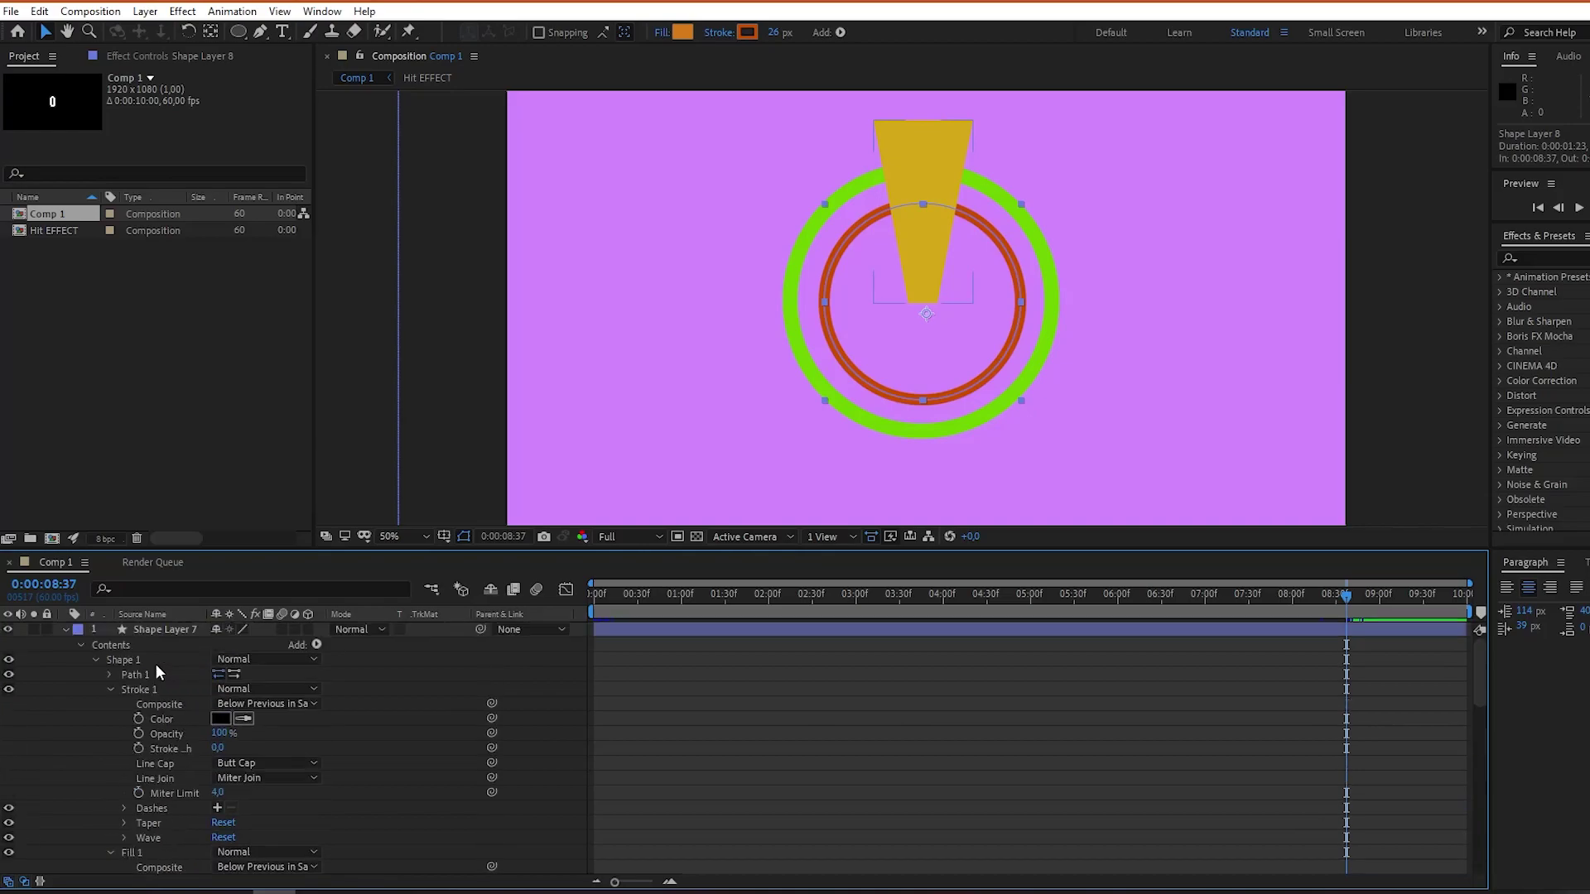
Add Trim Paths to the orange ring and paste the inner ring's Start and End trim keyframes onto it at 0:00:08:37.
{"action": "mouse_move", "coordinate": [1347, 594]}
{"action": "left_mouse_down"}
{"action": "mouse_move", "coordinate": [1309, 593]}
{"action": "mouse_move", "coordinate": [1363, 593]}
{"action": "mouse_move", "coordinate": [1344, 593]}
{"action": "left_mouse_up"}
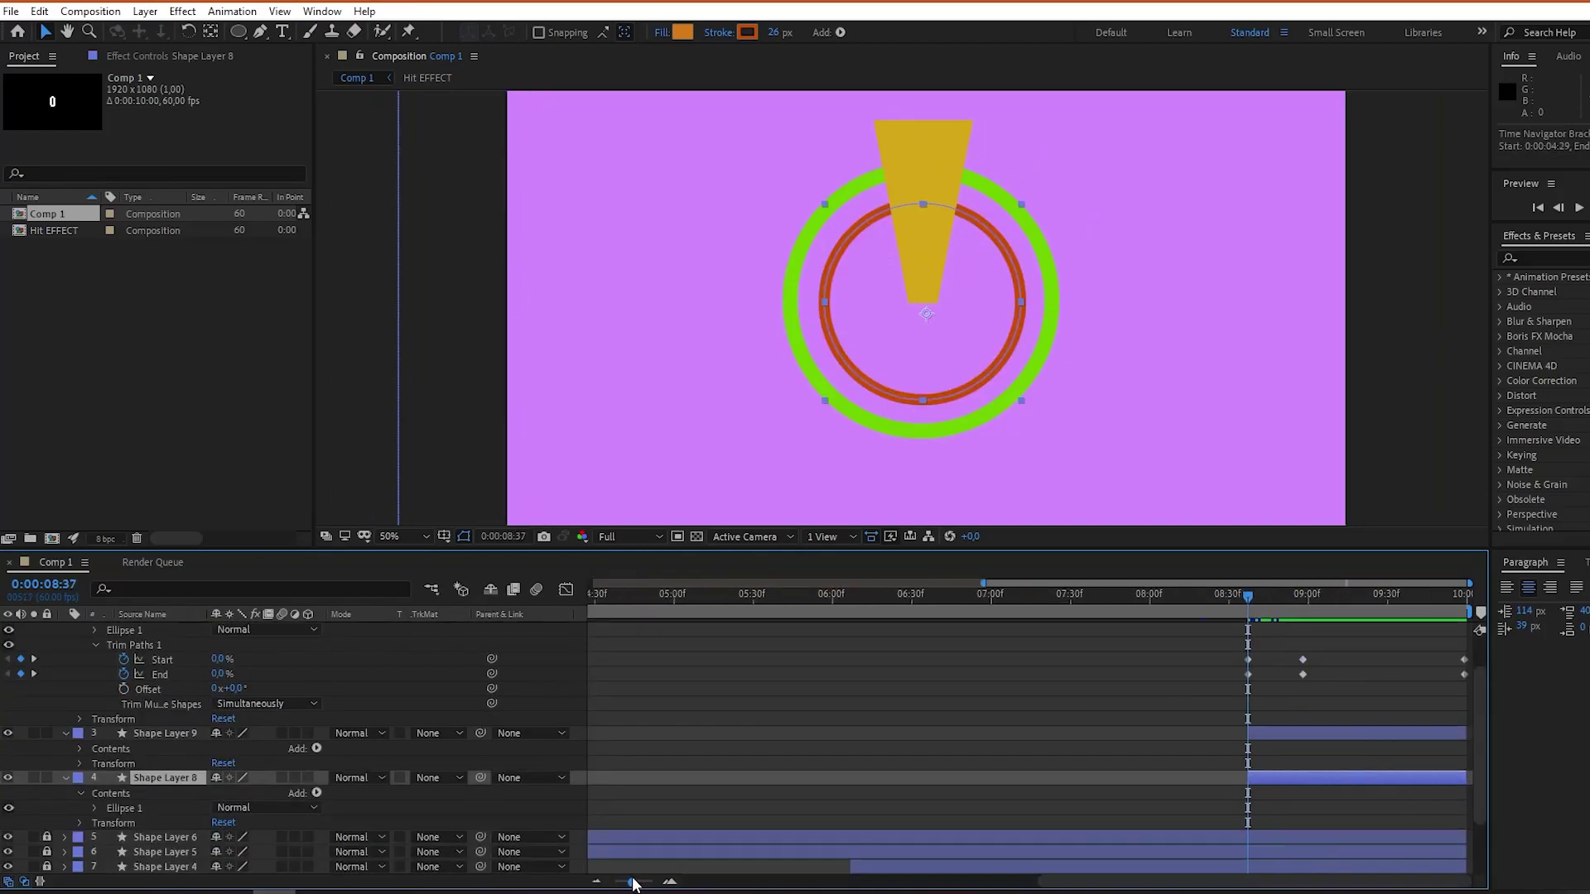
{"action": "left_click_drag", "start_coordinate": [1312, 635], "coordinate": [1467, 688]}
{"action": "key", "text": "ctrl+c"}
{"action": "left_click", "coordinate": [316, 748]}
{"action": "left_click", "coordinate": [365, 660]}
{"action": "key", "text": "ctrl+v"}
{"action": "left_click", "coordinate": [1370, 594]}
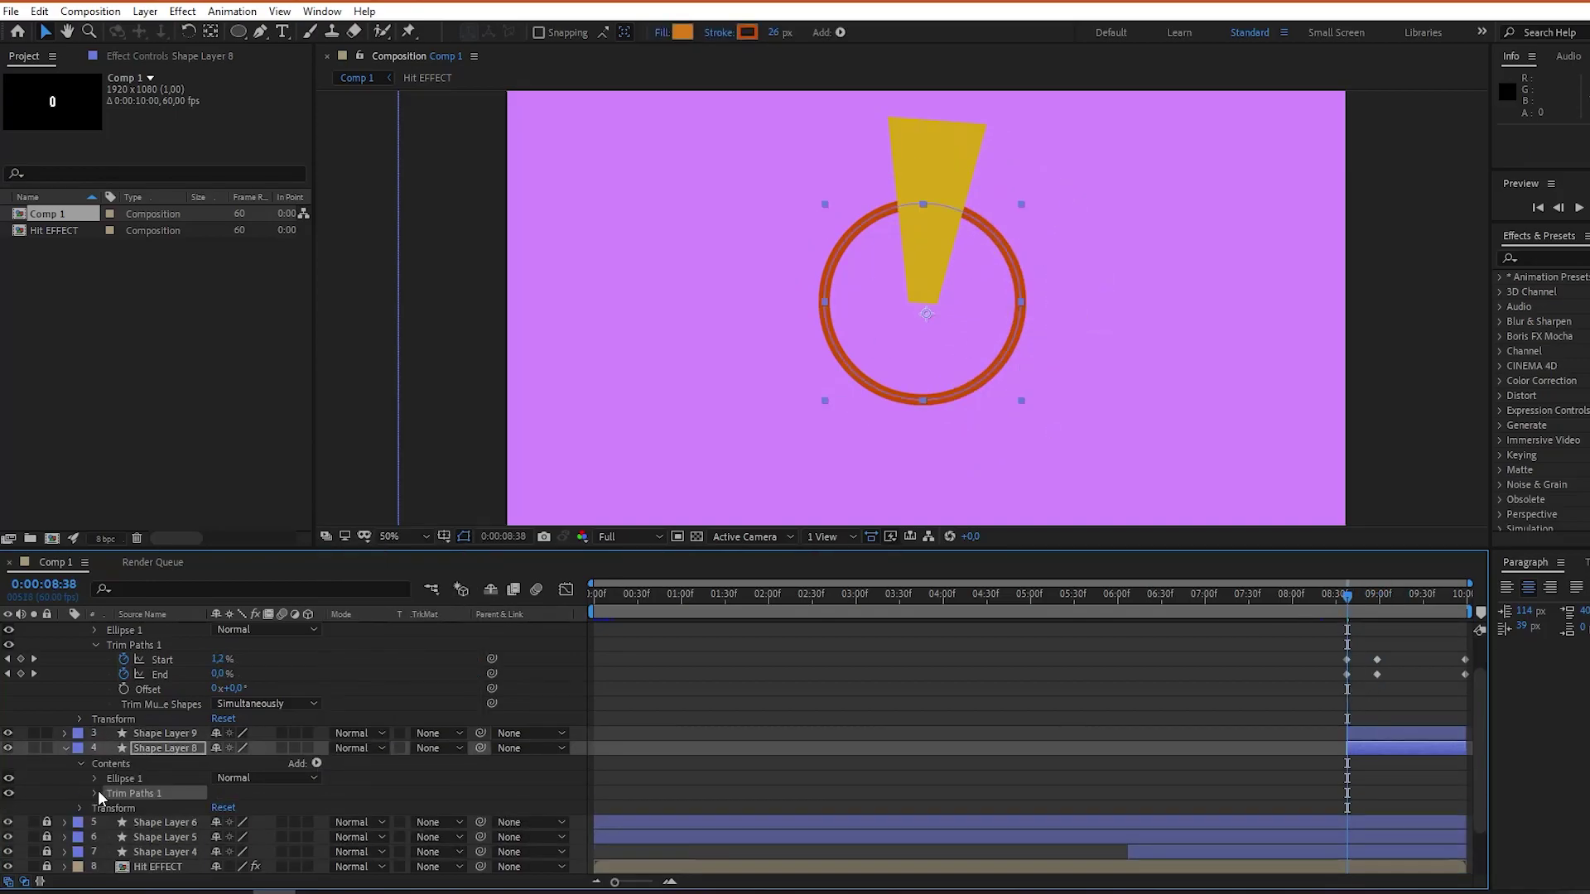
{"action": "key", "text": "space"}
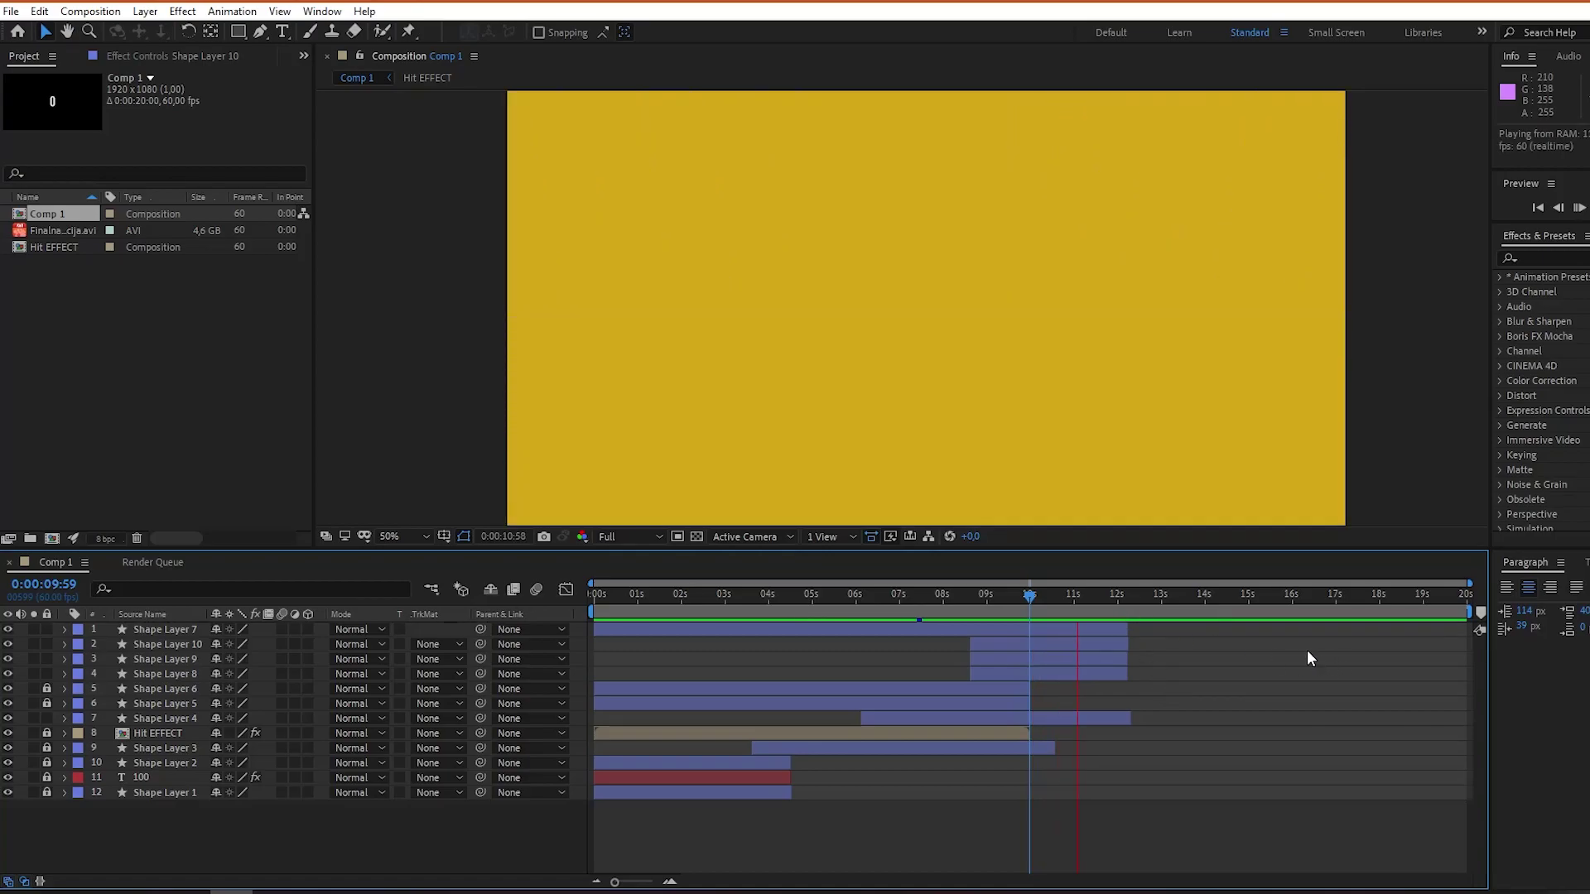
Play the animation from 0:00:09:59 to review the tapered shape's transition, and stop at 0:00:11:04.
{"action": "left_click", "coordinate": [1099, 594]}
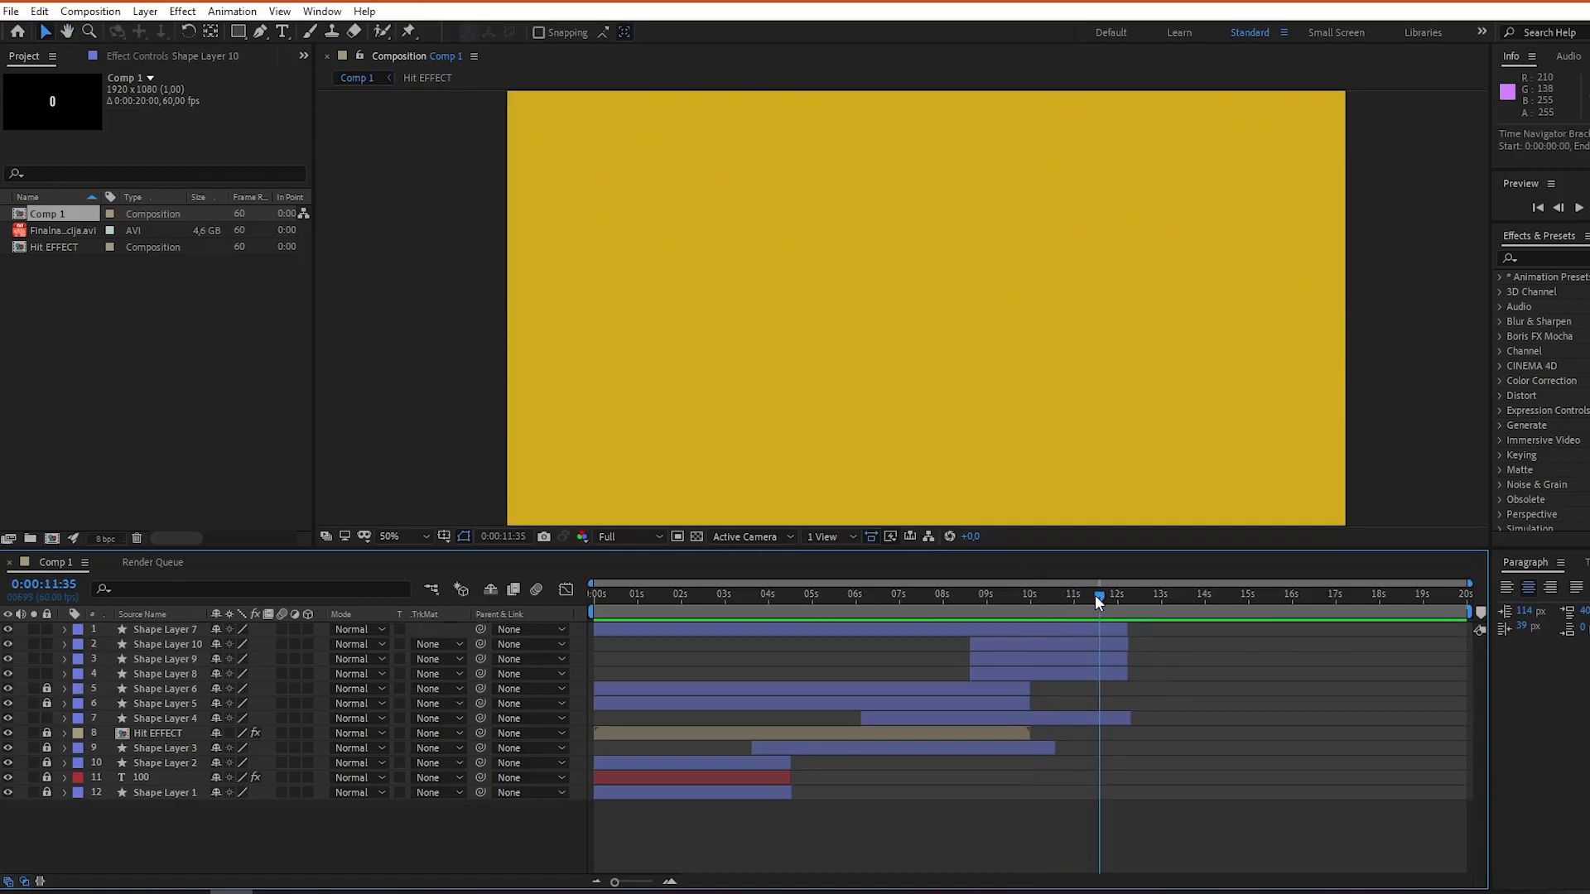
{"action": "left_click", "coordinate": [1028, 596]}
{"action": "key", "text": "space"}
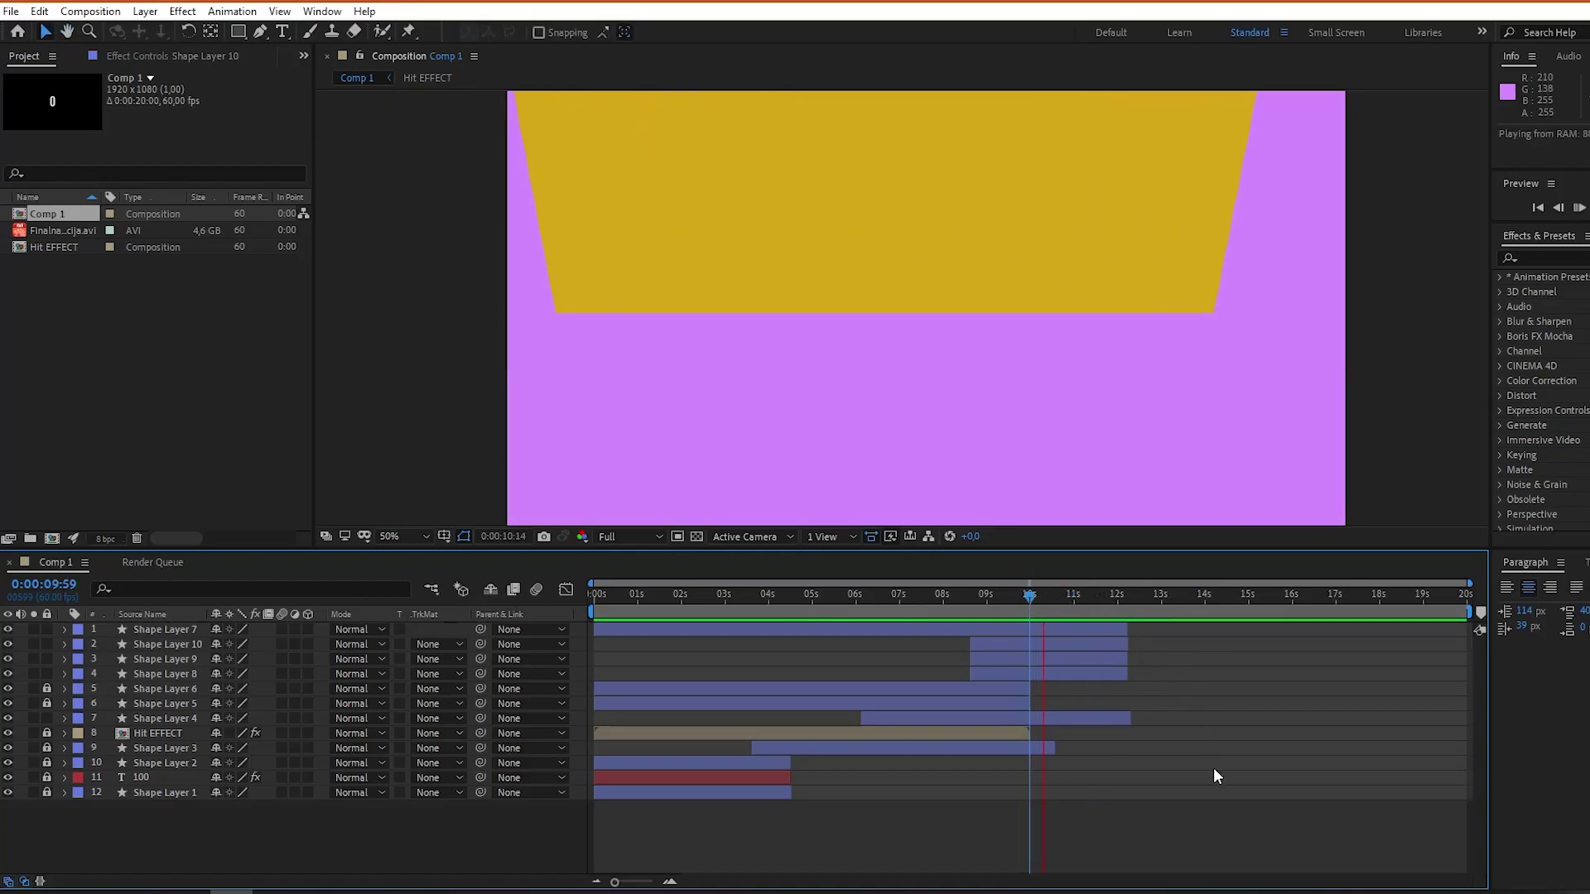
{"action": "key", "text": "space"}
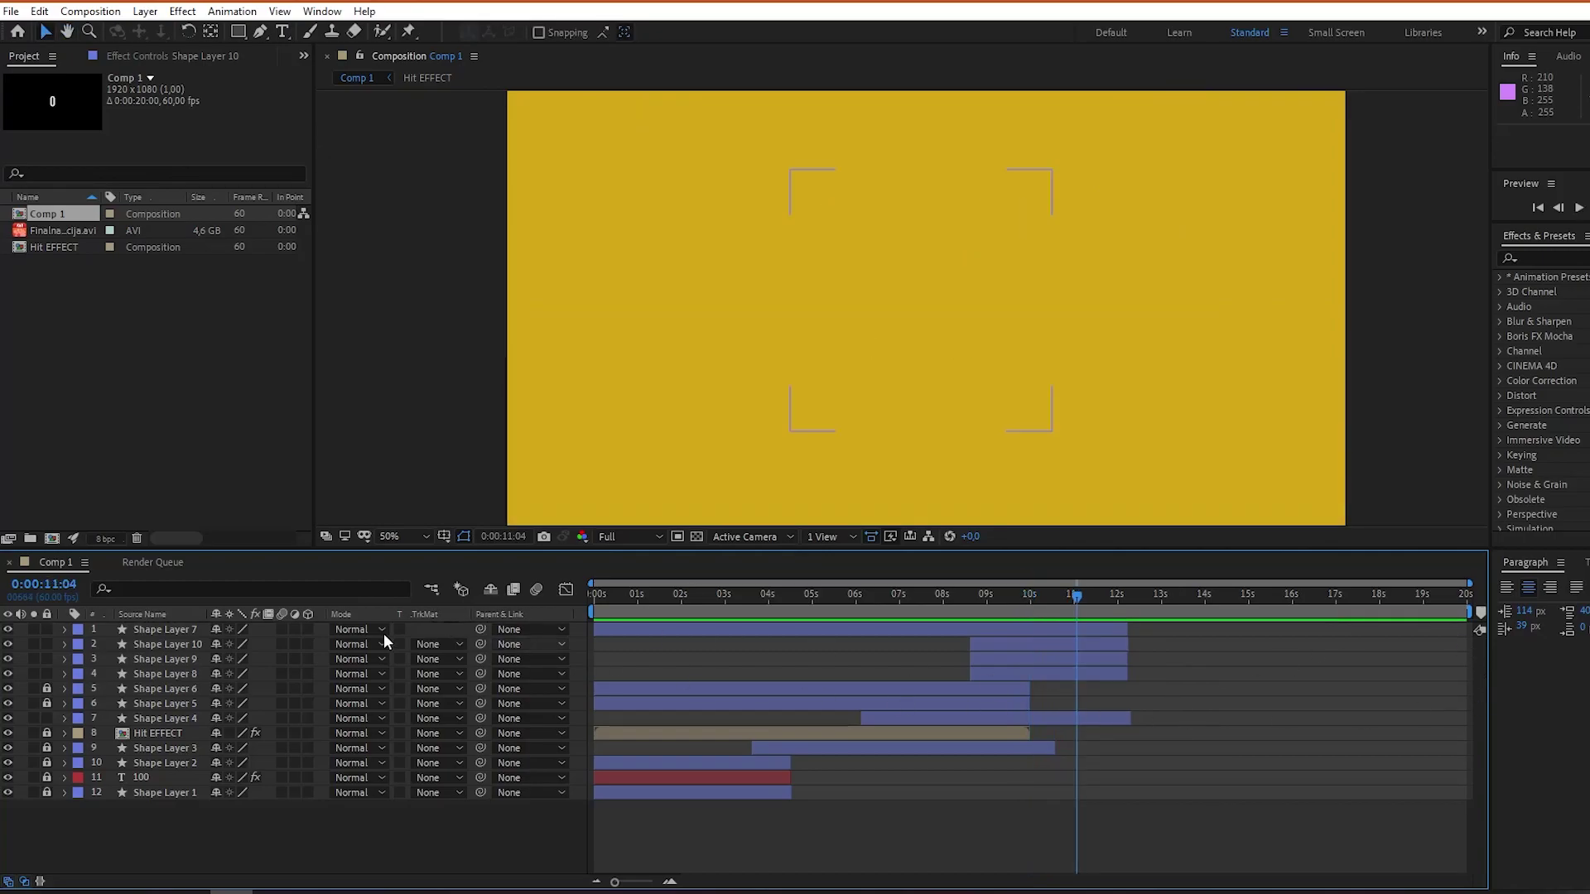
Draw a gentle wavy curve across the full width of the yellow frame with the Pen tool.
{"action": "left_click", "coordinate": [260, 31]}
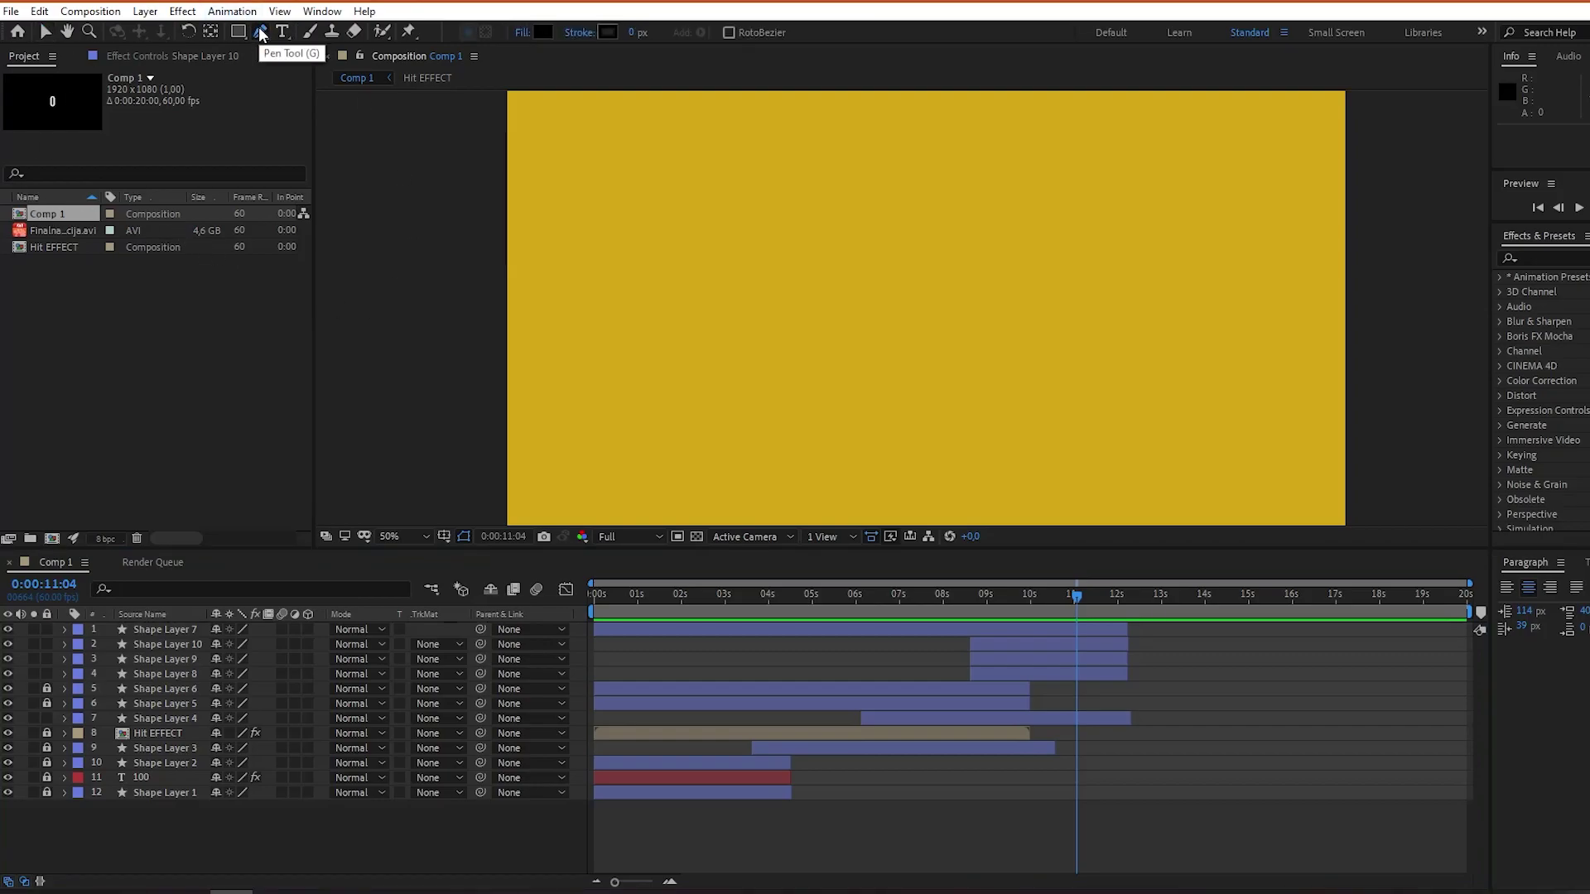
{"action": "left_click", "coordinate": [501, 384]}
{"action": "left_click_drag", "start_coordinate": [793, 334], "coordinate": [973, 381]}
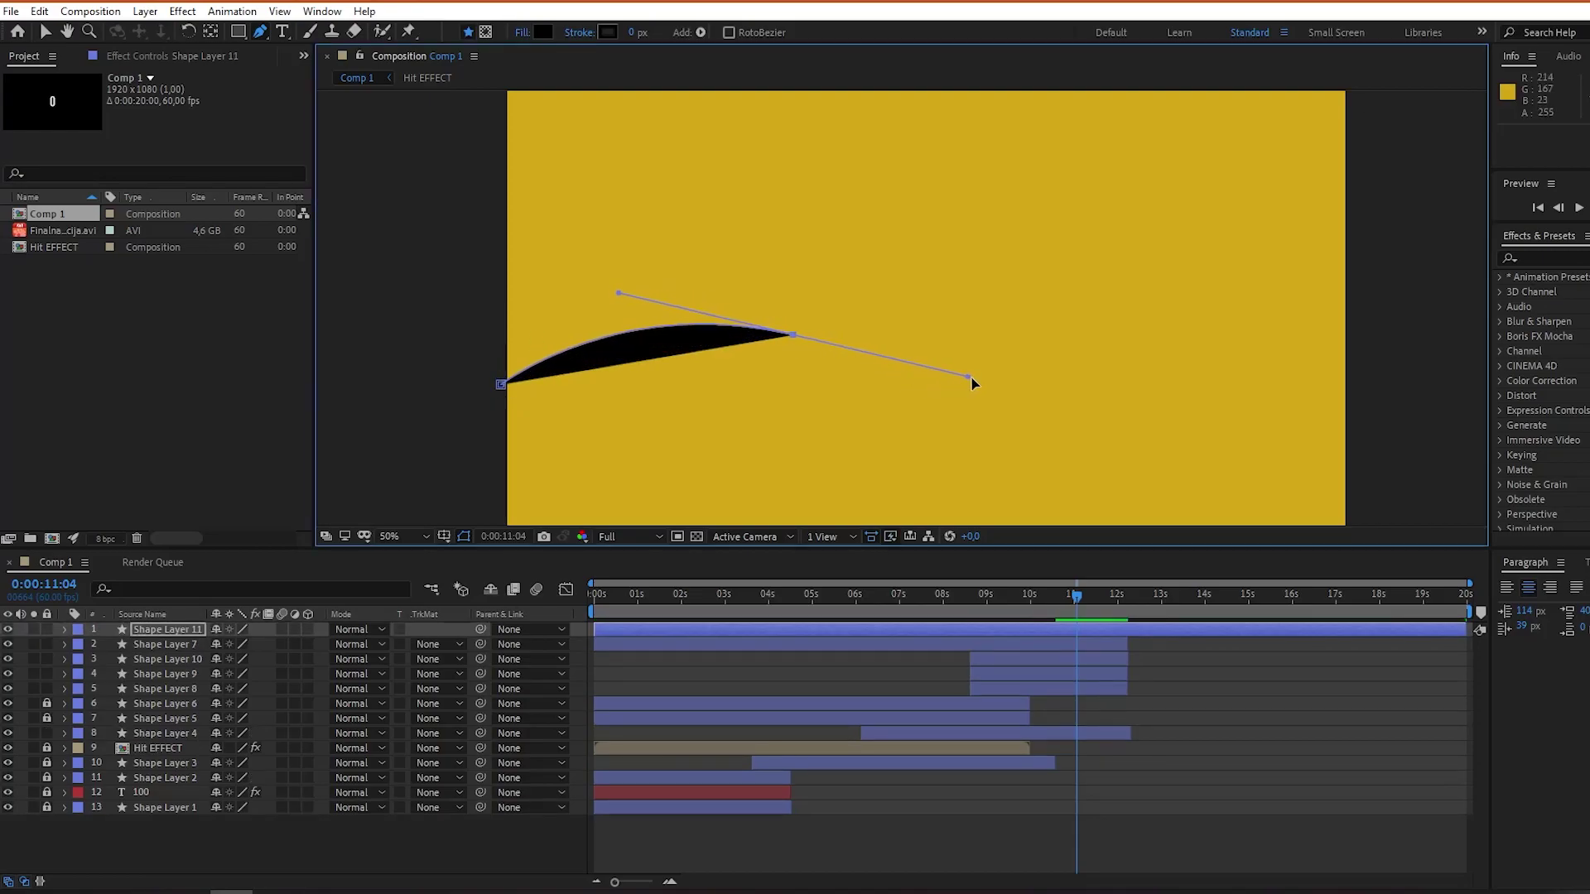
{"action": "left_click_drag", "start_coordinate": [1180, 348], "coordinate": [1378, 328]}
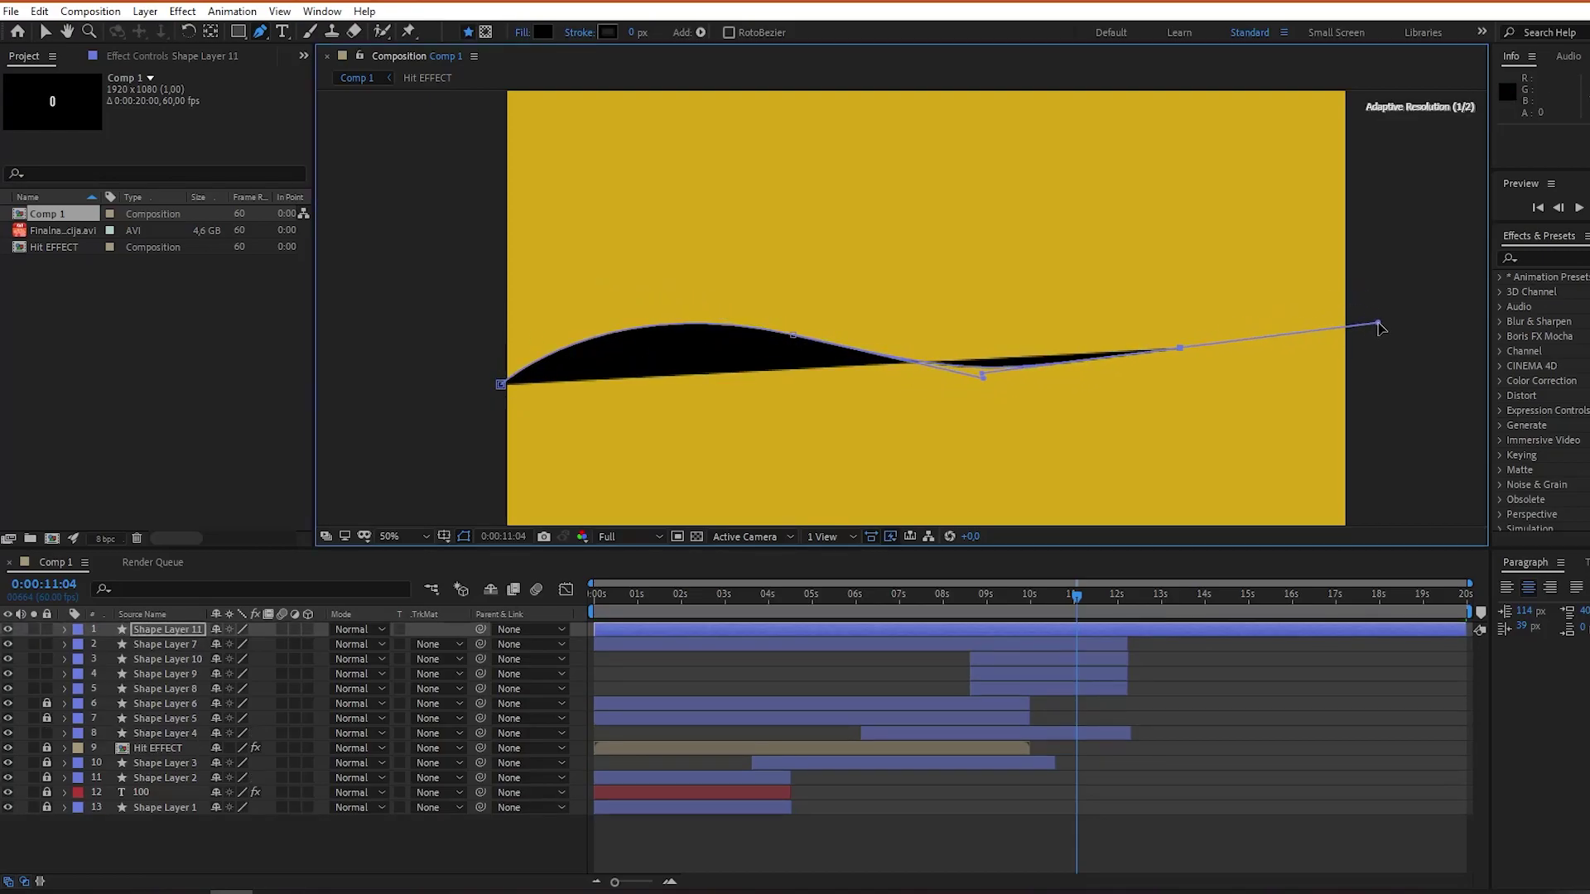
{"action": "left_click", "coordinate": [1391, 337]}
Set the wavy curve's stroke width to 32 px and its fill opacity to 0%.
{"action": "left_click_drag", "start_coordinate": [634, 33], "coordinate": [675, 45]}
{"action": "left_click", "coordinate": [523, 33]}
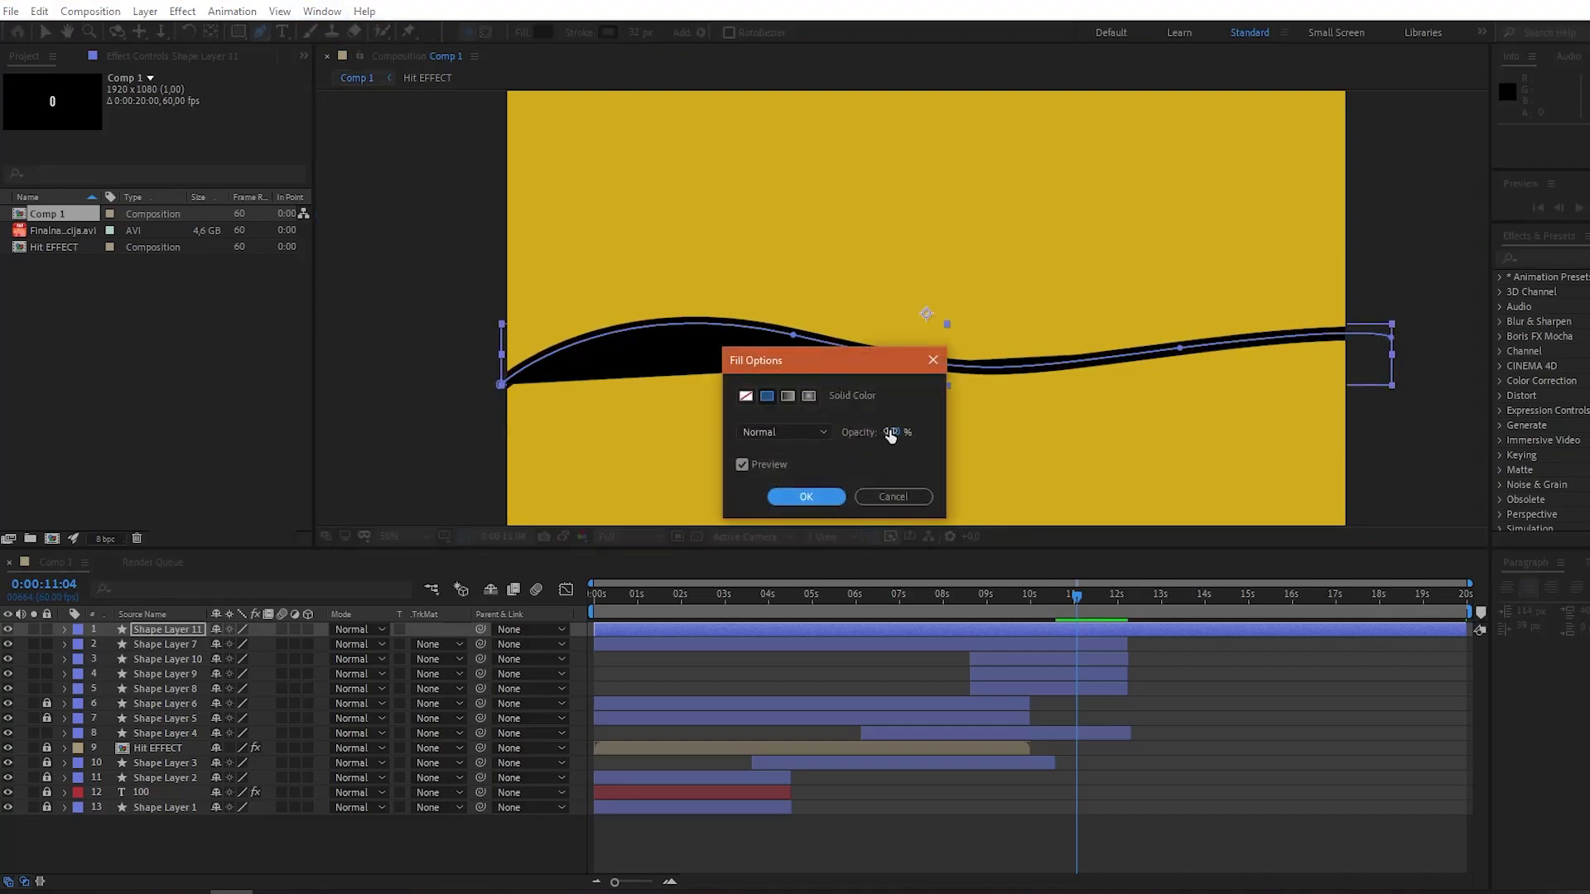
{"action": "left_click_drag", "start_coordinate": [890, 434], "coordinate": [706, 440]}
{"action": "left_click", "coordinate": [806, 497]}
Change the wavy curve's stroke color to dark green 168226.
{"action": "left_click", "coordinate": [608, 32]}
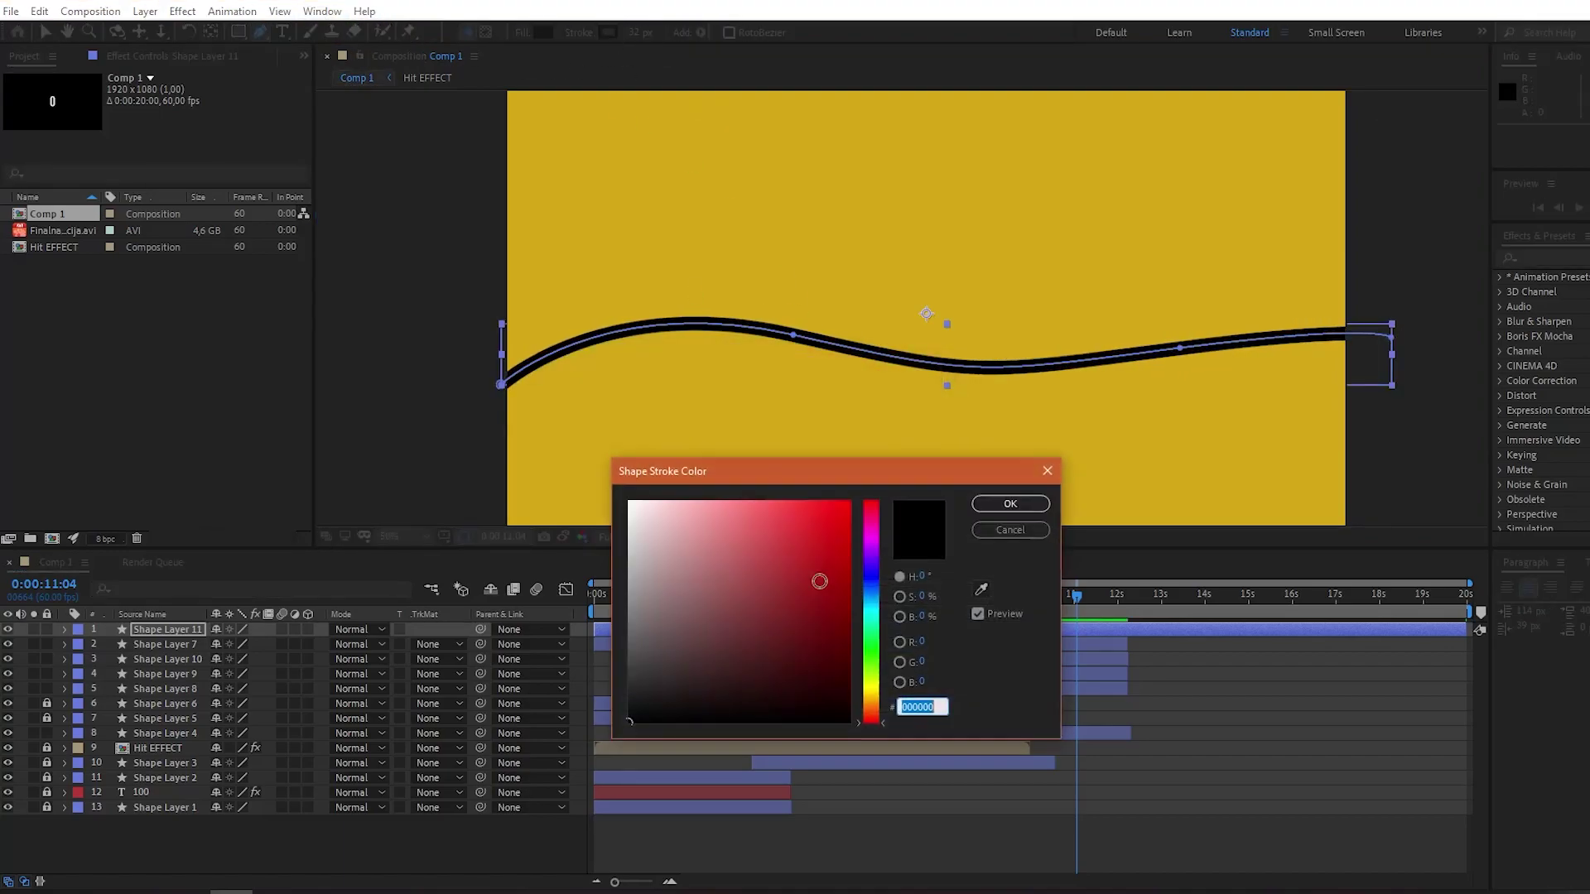
{"action": "left_click", "coordinate": [871, 643]}
{"action": "left_click", "coordinate": [811, 610]}
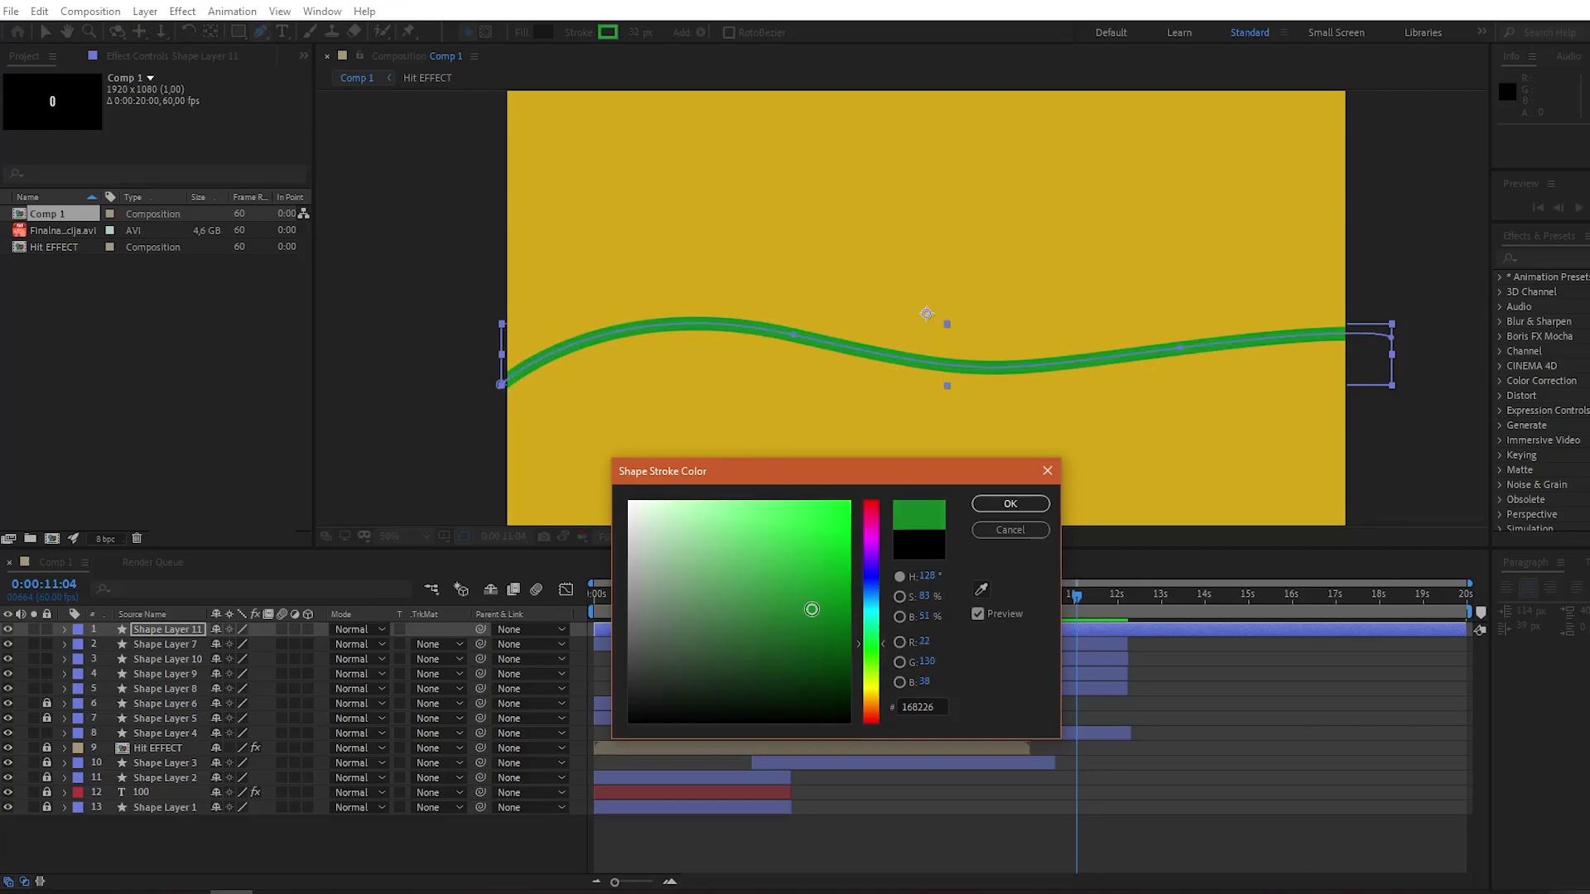
{"action": "left_click", "coordinate": [984, 503]}
{"action": "left_click", "coordinate": [44, 32]}
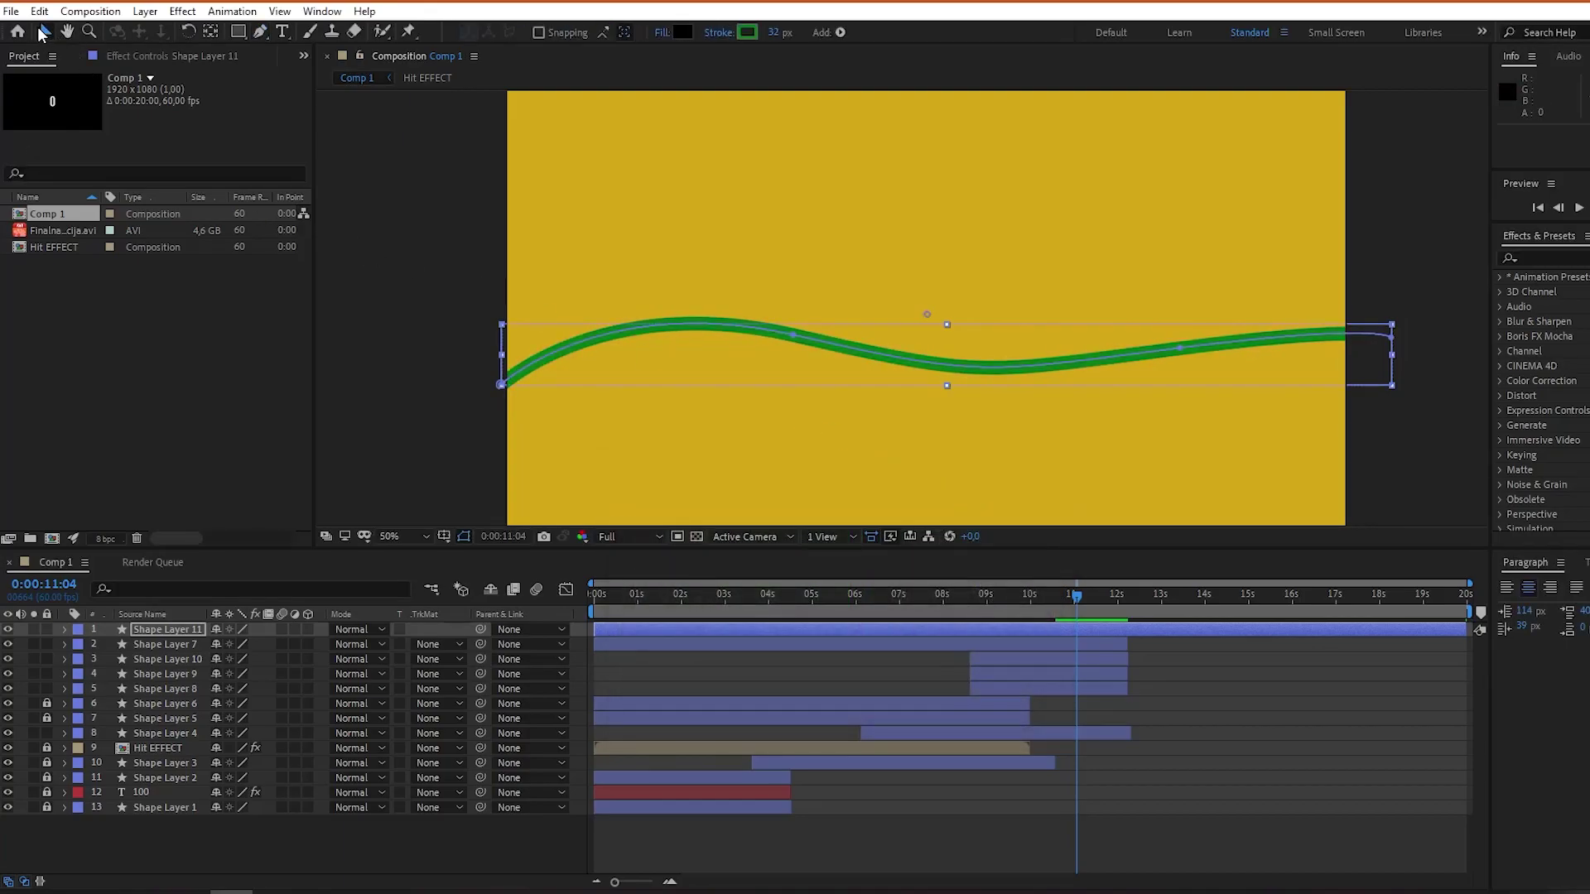
{"action": "left_click", "coordinate": [259, 32]}
{"action": "left_click", "coordinate": [498, 159]}
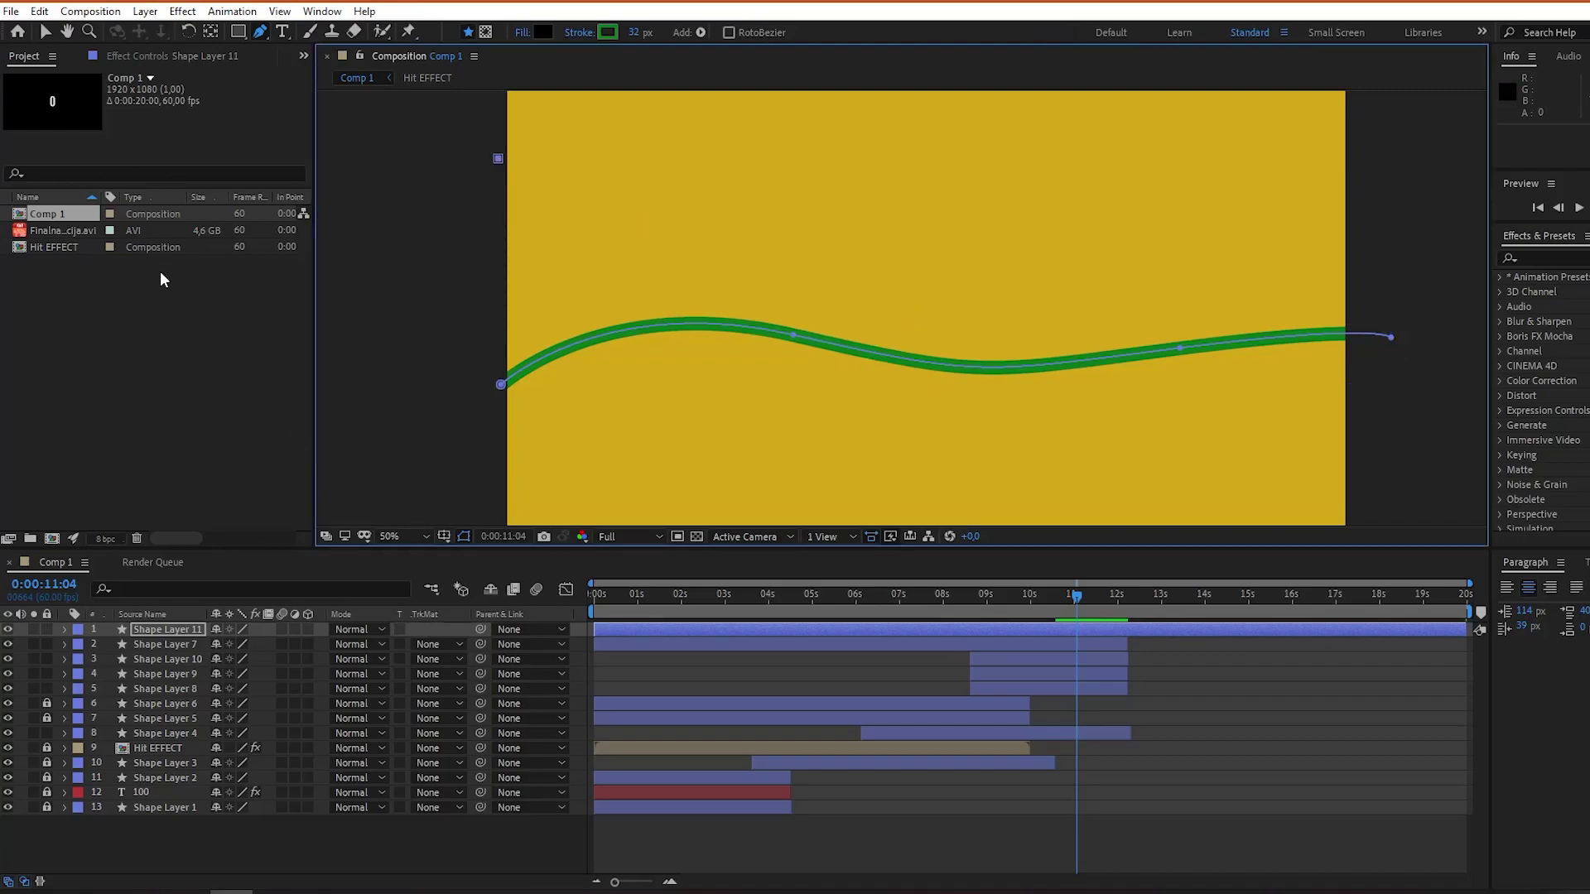
{"action": "key", "text": "ctrl+z"}
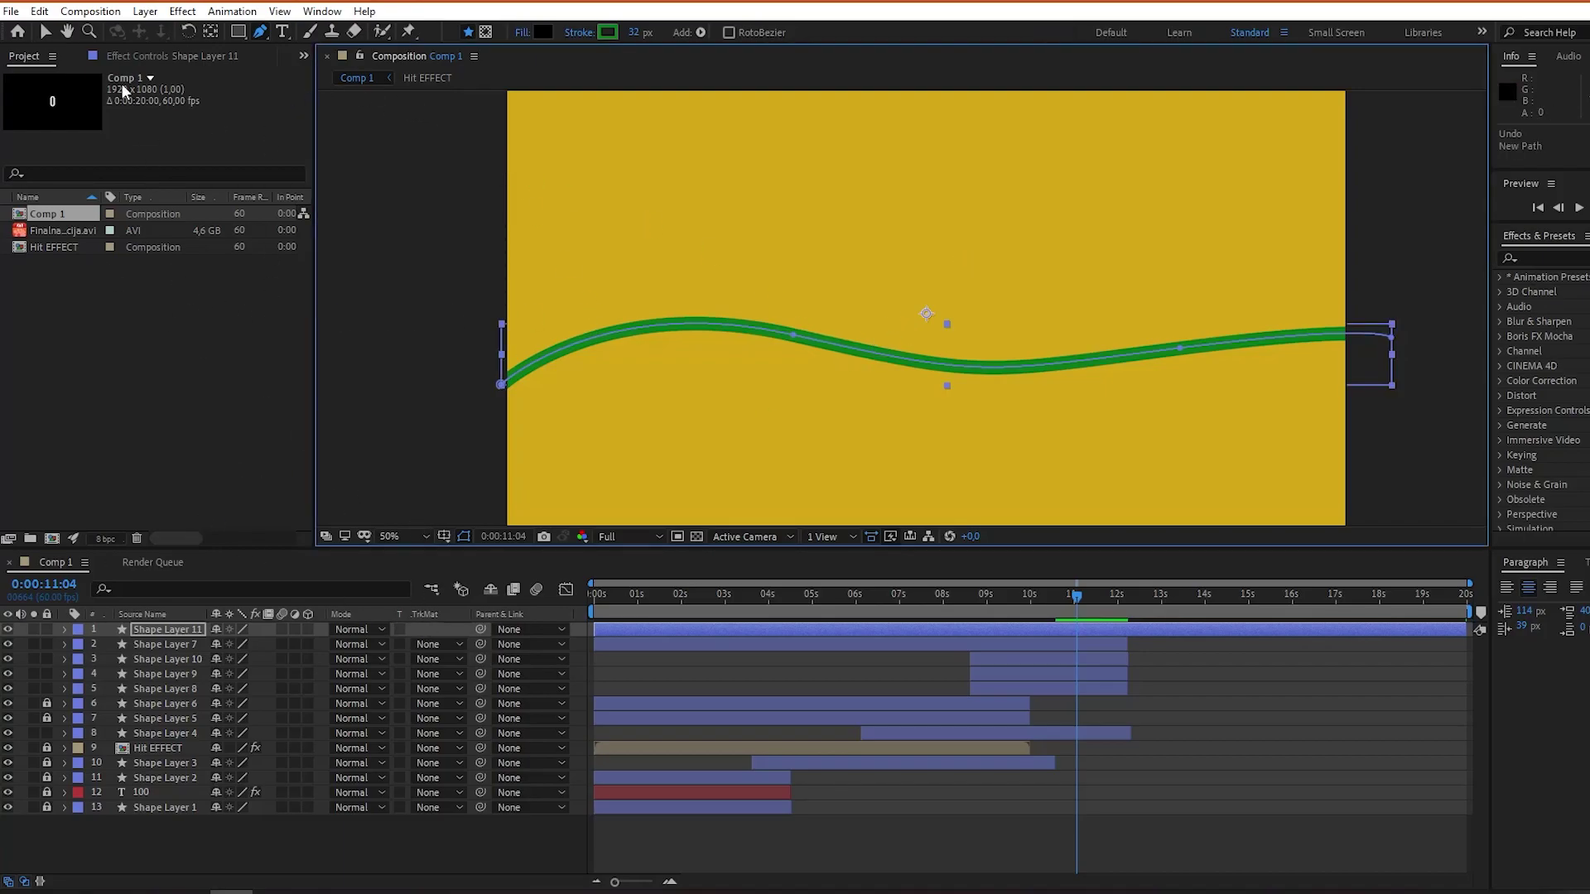
Draw a second, steeper wavy curve across the frame on a new shape layer and change its stroke color to red.
{"action": "key", "text": "v"}
{"action": "left_click", "coordinate": [390, 857]}
{"action": "left_click", "coordinate": [268, 31]}
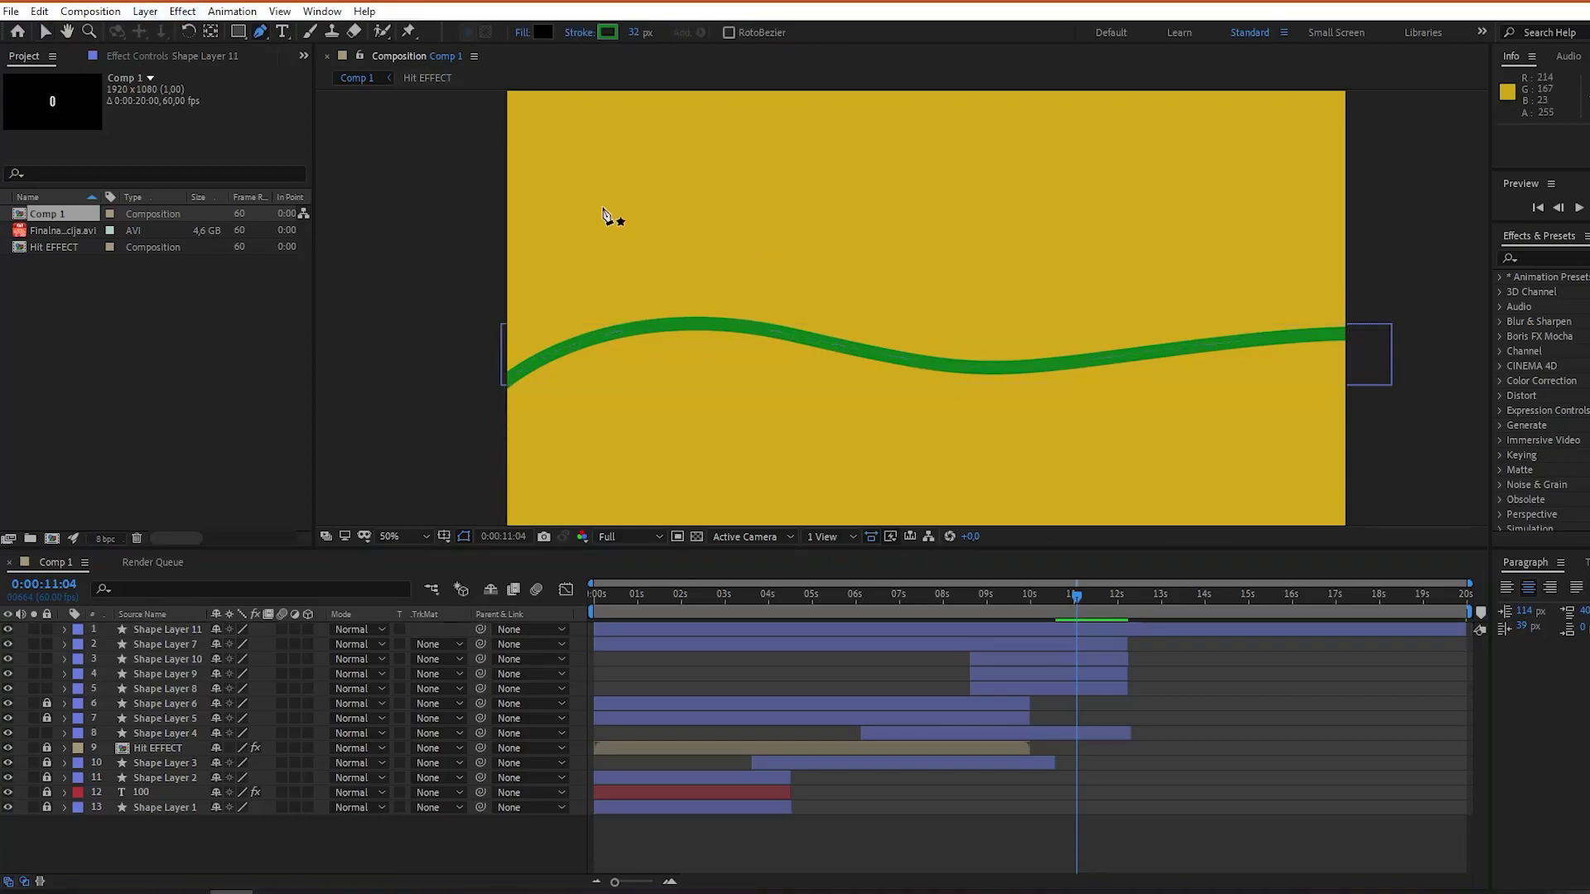
{"action": "left_click", "coordinate": [503, 138]}
{"action": "left_click_drag", "start_coordinate": [797, 382], "coordinate": [914, 297]}
{"action": "left_click_drag", "start_coordinate": [960, 213], "coordinate": [1064, 243]}
{"action": "left_click_drag", "start_coordinate": [1176, 450], "coordinate": [1295, 433]}
{"action": "left_click_drag", "start_coordinate": [1370, 231], "coordinate": [1436, 231]}
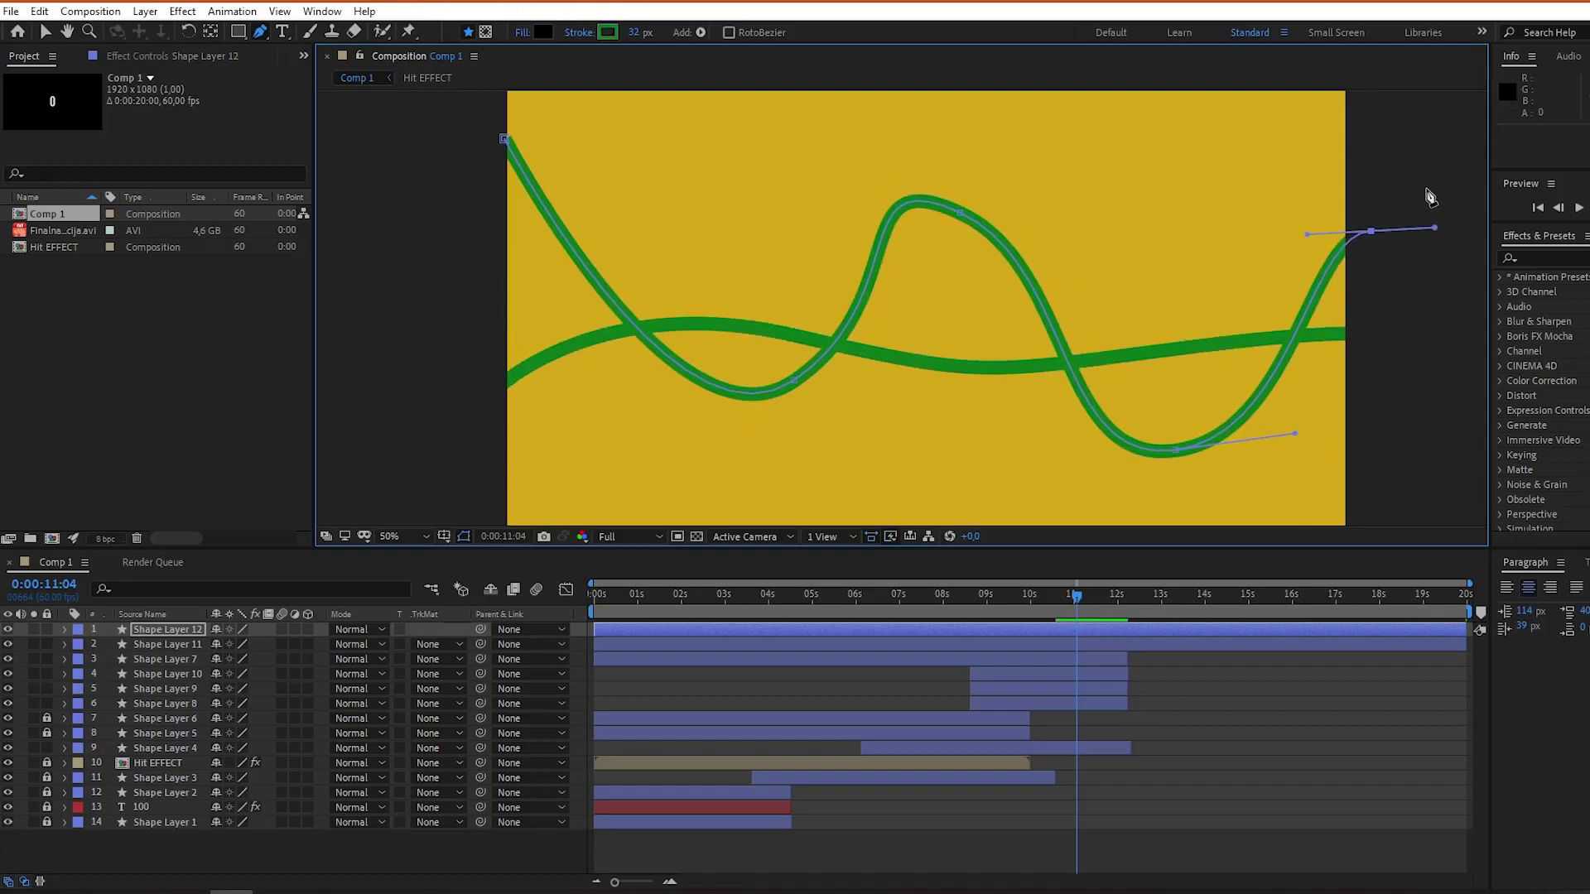
{"action": "left_click", "coordinate": [607, 31]}
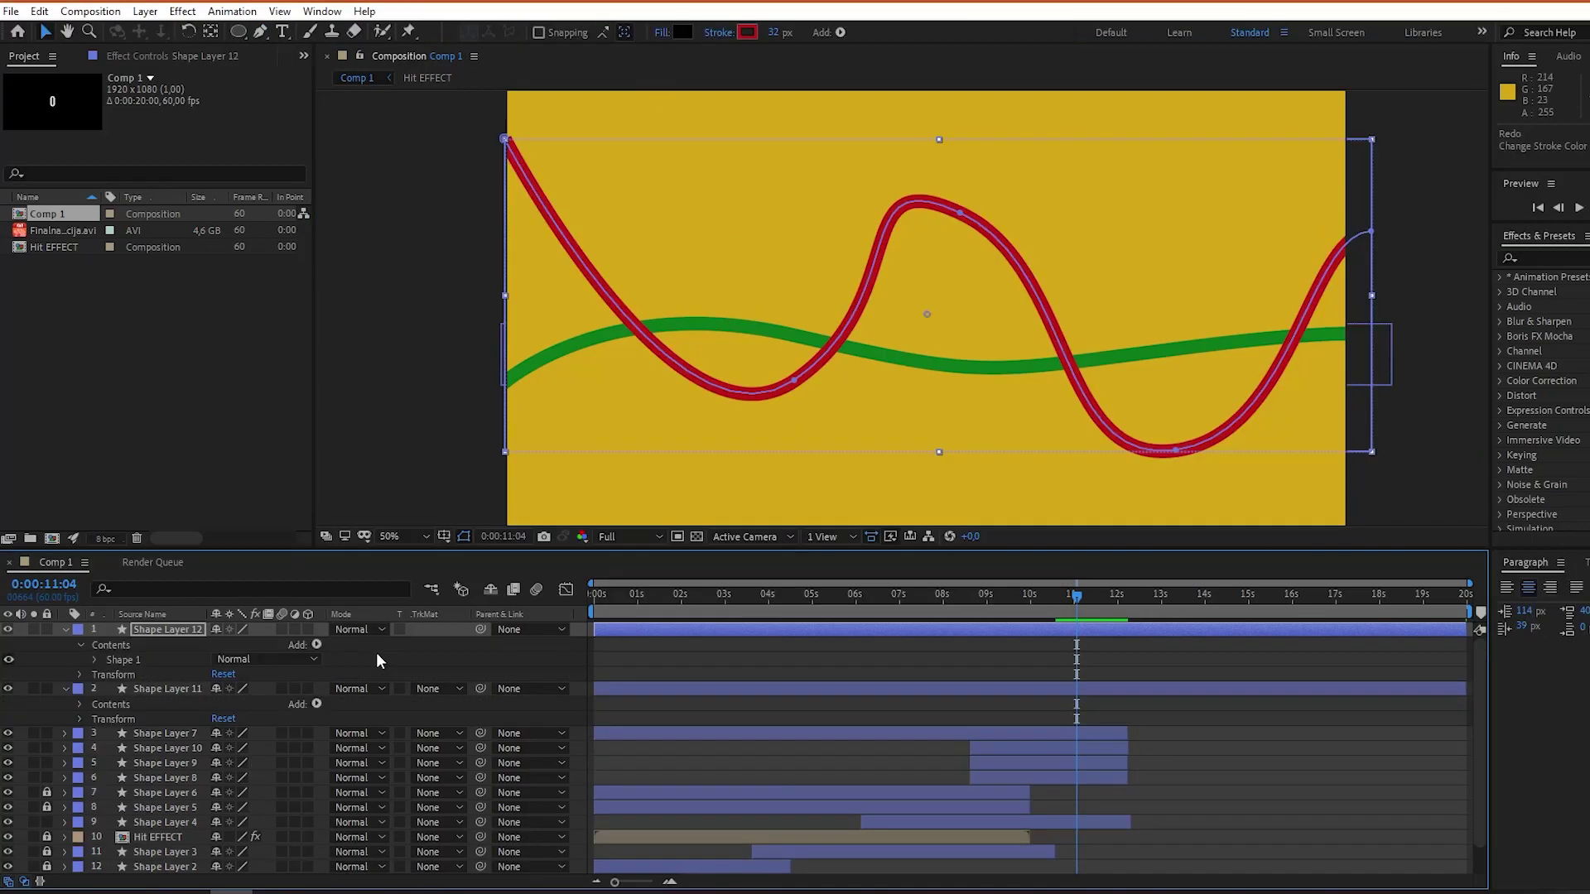
Undo the second curve's stroke color and last path vertices, and redo them.
{"action": "left_click", "coordinate": [429, 260]}
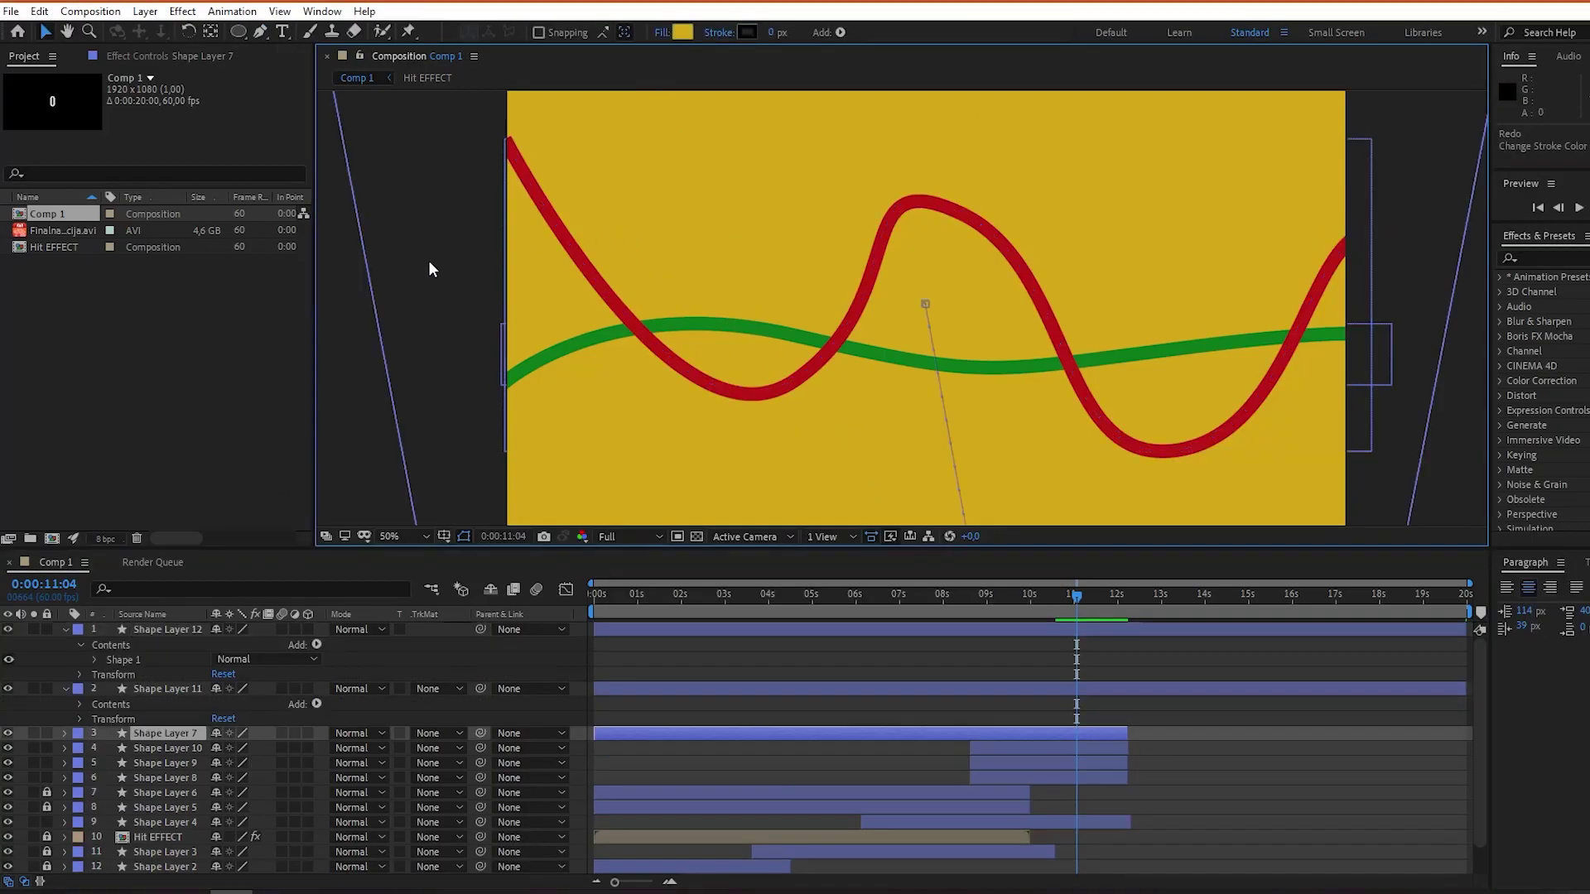
{"action": "left_click", "coordinate": [999, 273]}
{"action": "key", "text": "ctrl+z"}
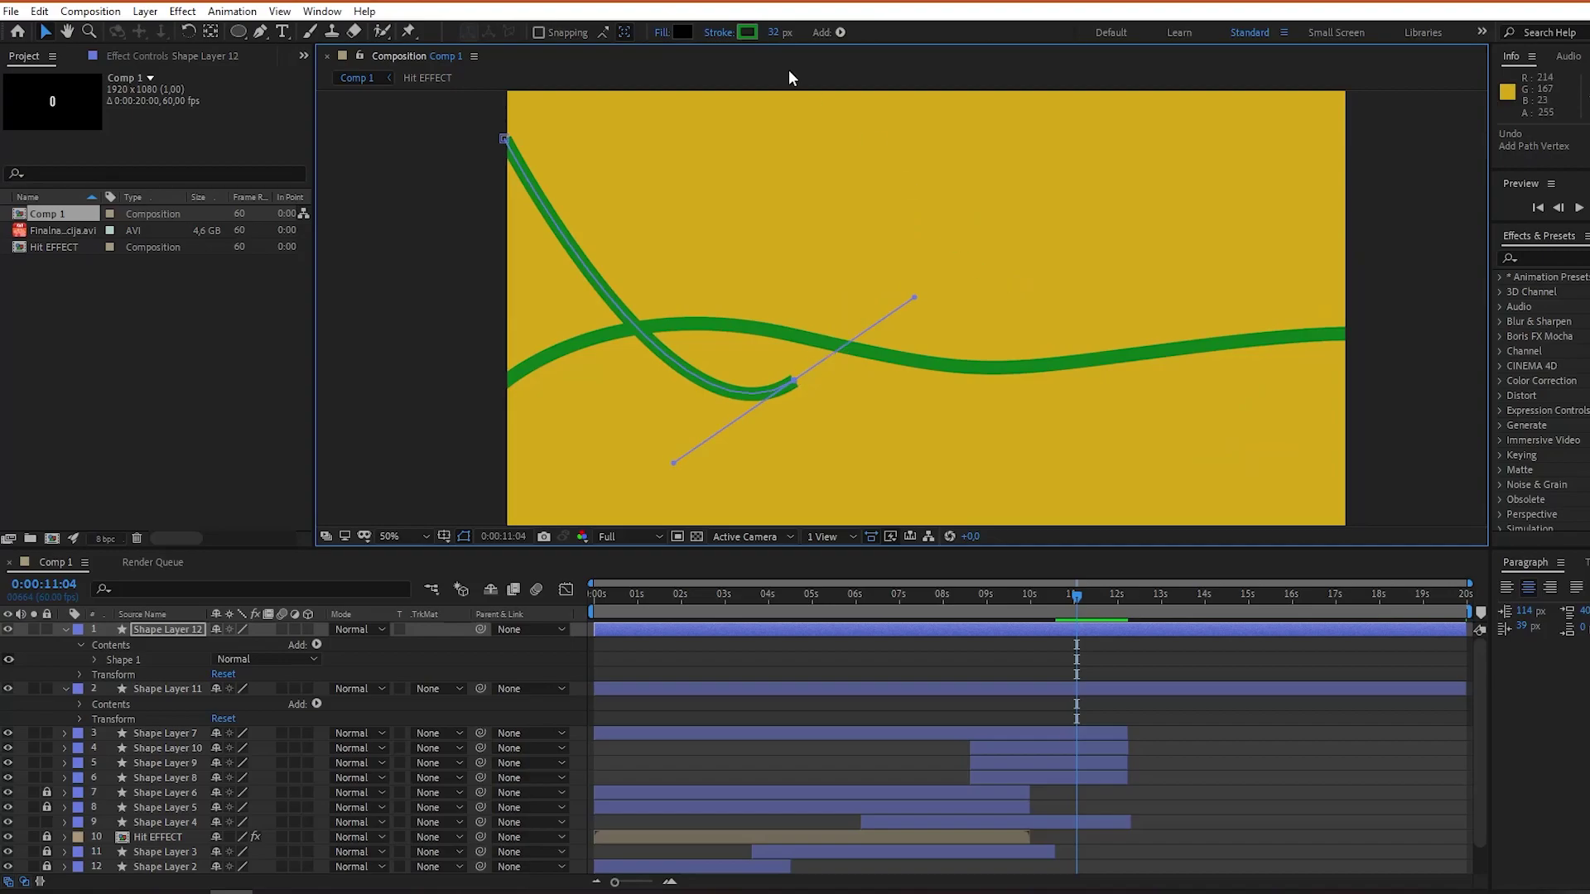
{"action": "key", "text": "ctrl+z"}
{"action": "key", "text": "ctrl+z"}
{"action": "key", "text": "ctrl+z"}
{"action": "key", "text": "ctrl+z"}
{"action": "key", "text": "ctrl+z"}
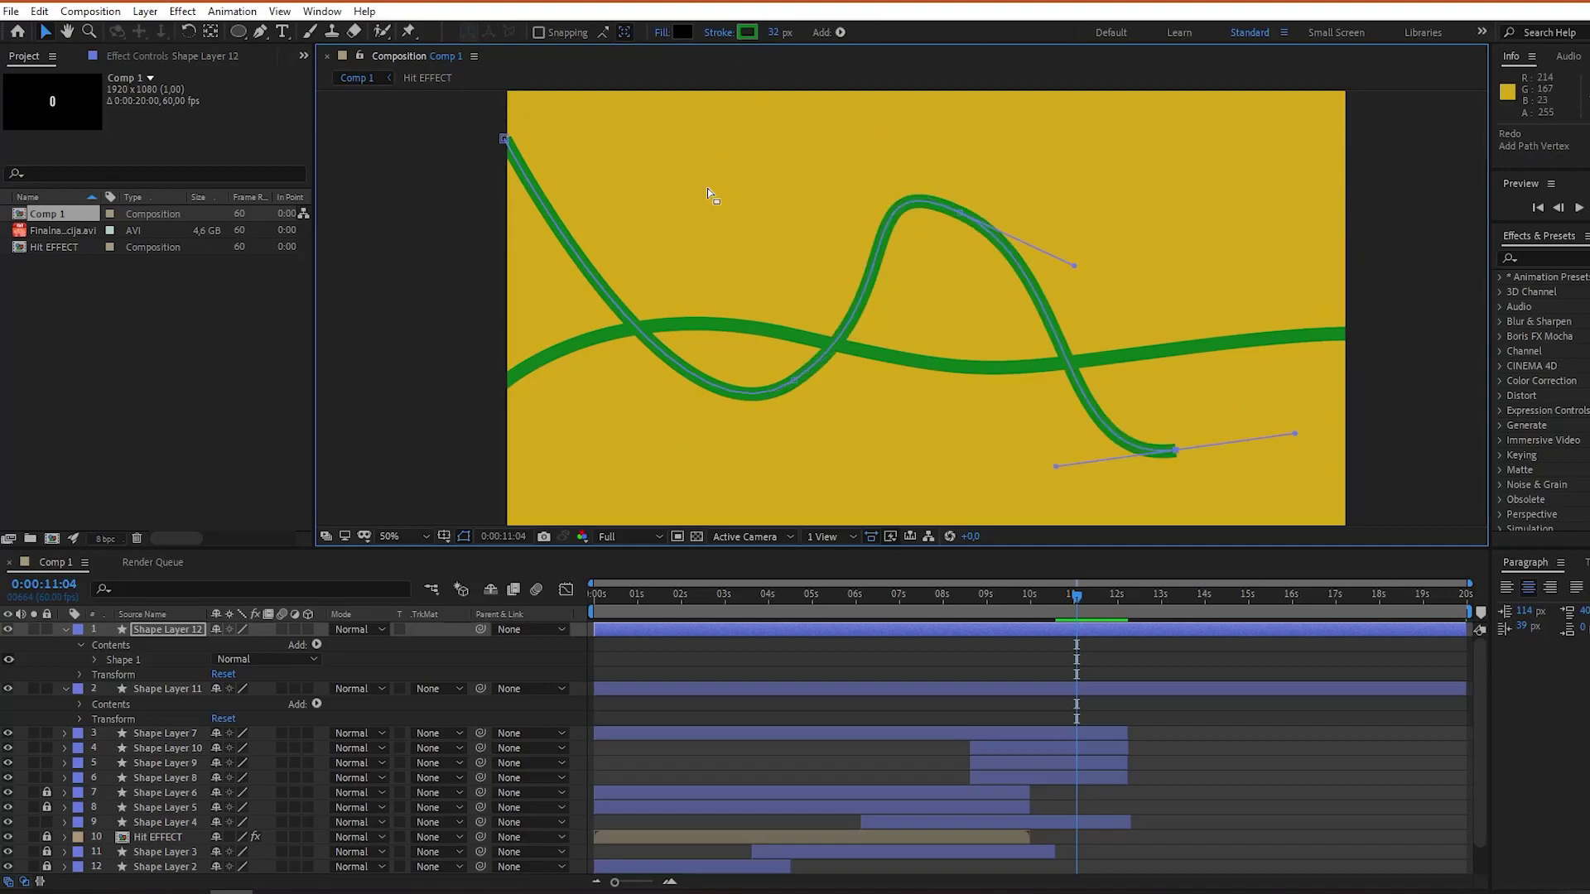
Move the red curve's starting vertex outside the frame to about -40, 53.
{"action": "left_click", "coordinate": [891, 232]}
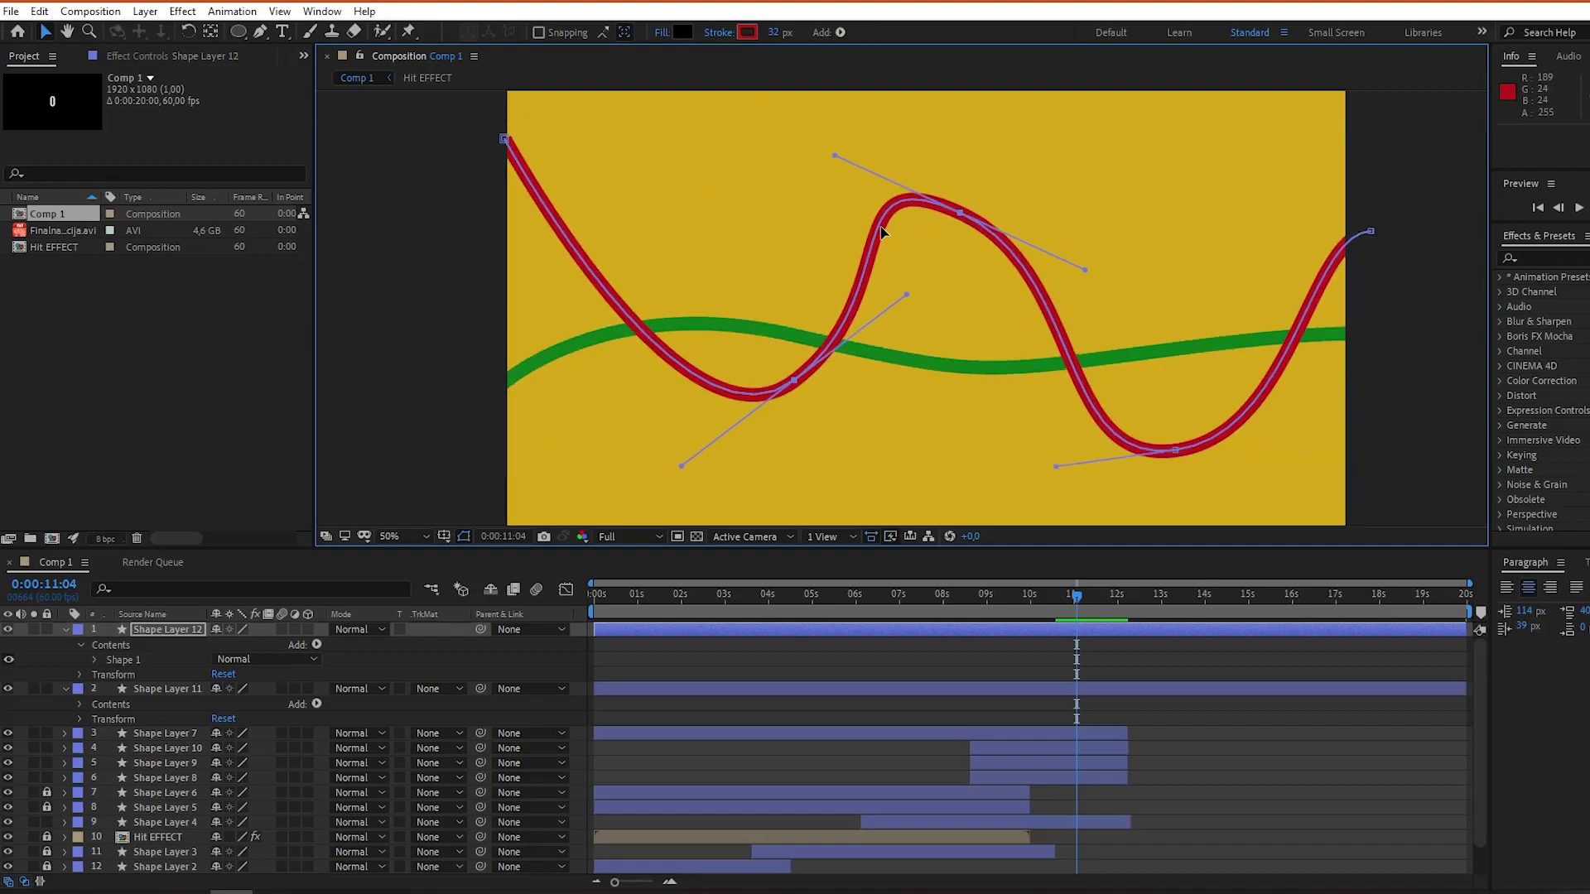
{"action": "left_click_drag", "start_coordinate": [505, 139], "coordinate": [473, 131]}
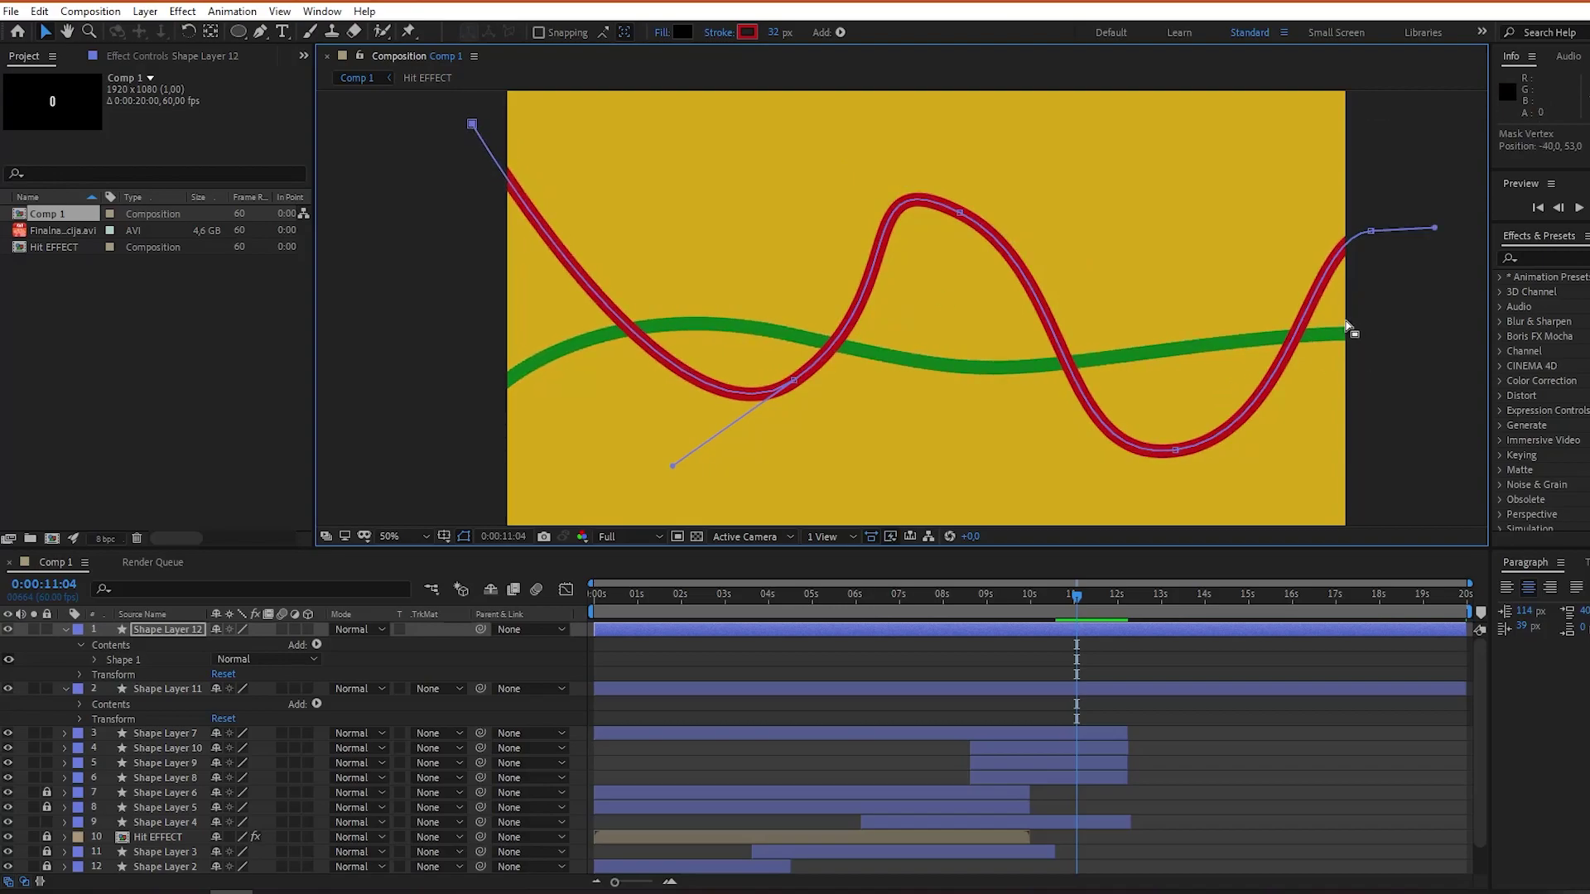
Add Trim Paths to the green curve and keyframe its Start and End at 0% at 0:00:11:04.
{"action": "left_click", "coordinate": [316, 705]}
{"action": "left_click", "coordinate": [364, 647]}
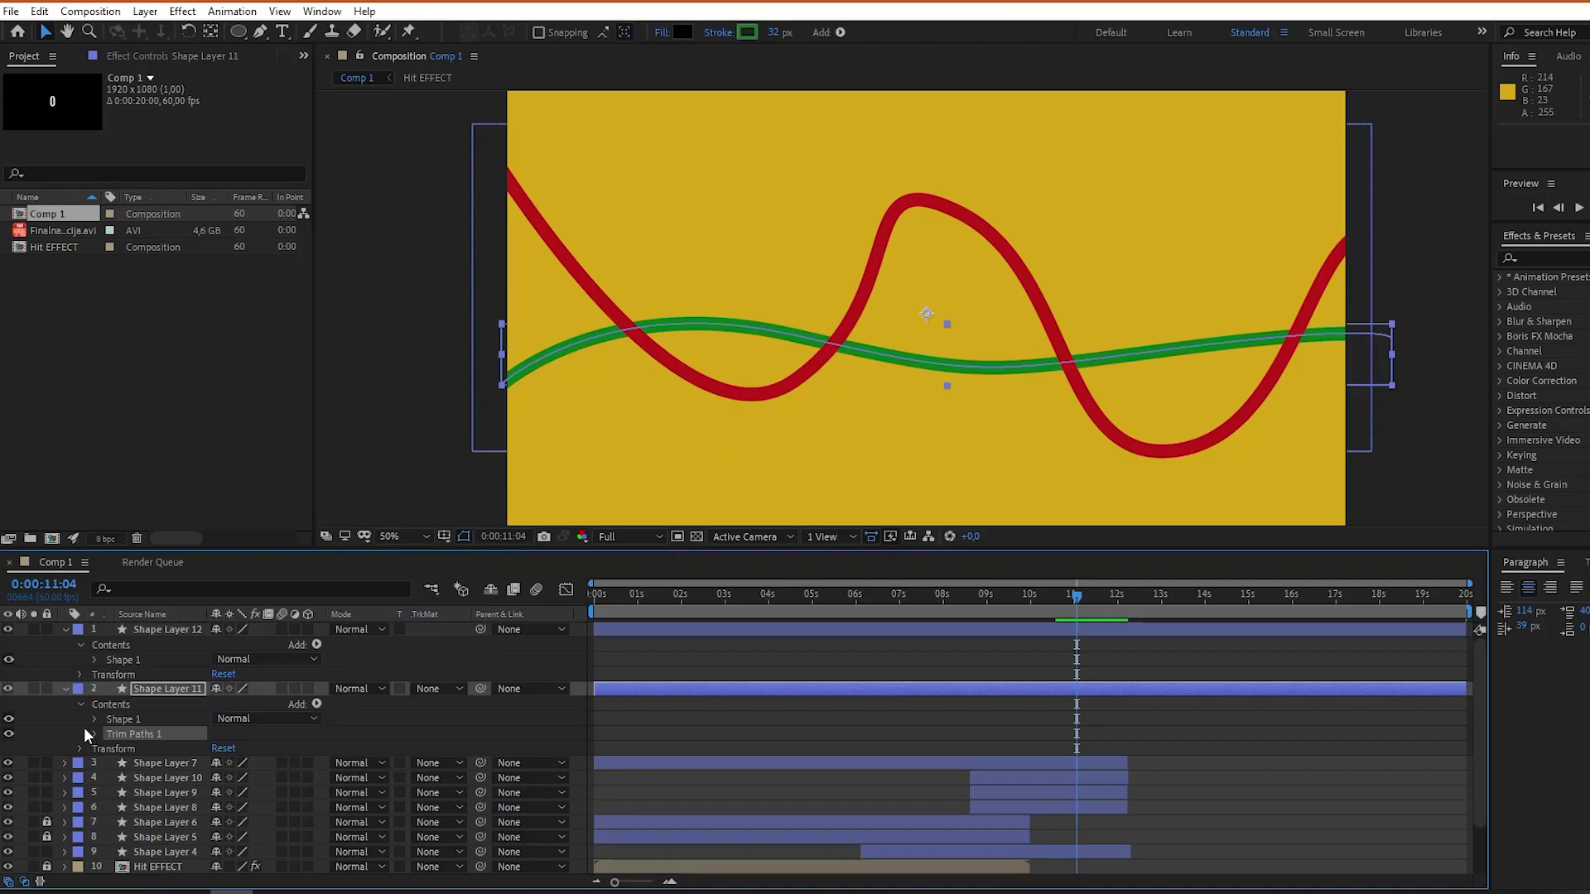
{"action": "left_click", "coordinate": [125, 762]}
{"action": "mouse_move", "coordinate": [217, 758]}
{"action": "left_mouse_down"}
{"action": "mouse_move", "coordinate": [269, 758]}
{"action": "mouse_move", "coordinate": [126, 777]}
{"action": "left_mouse_up"}
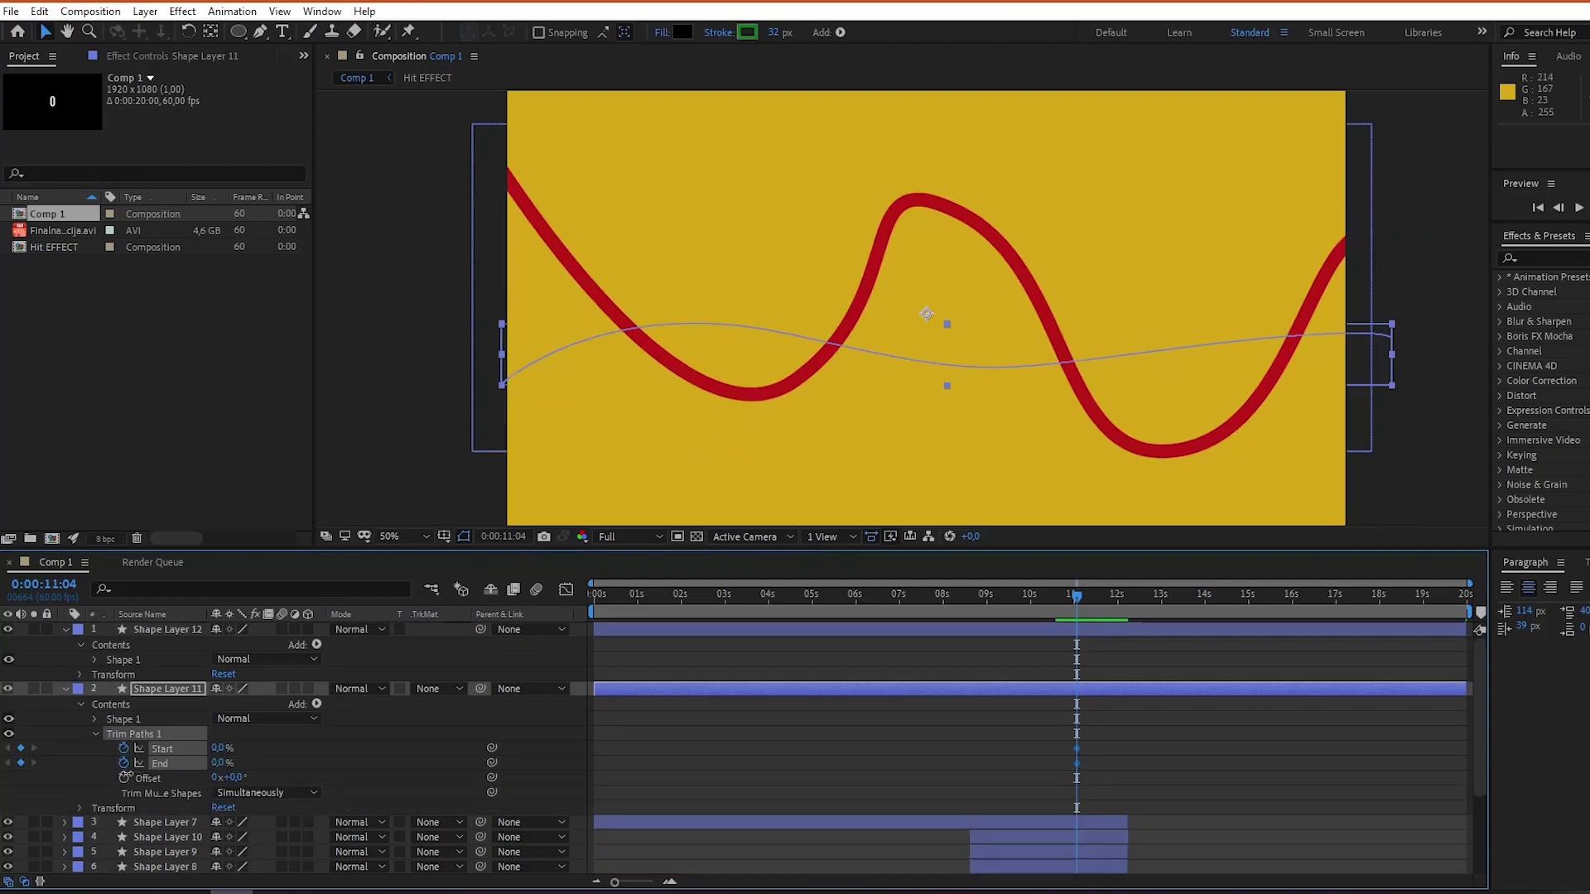
Try keyframing higher trim End and Start values on the green curve at 0:00:11:46, and undo the changes.
{"action": "left_click_drag", "start_coordinate": [1077, 595], "coordinate": [1107, 596]}
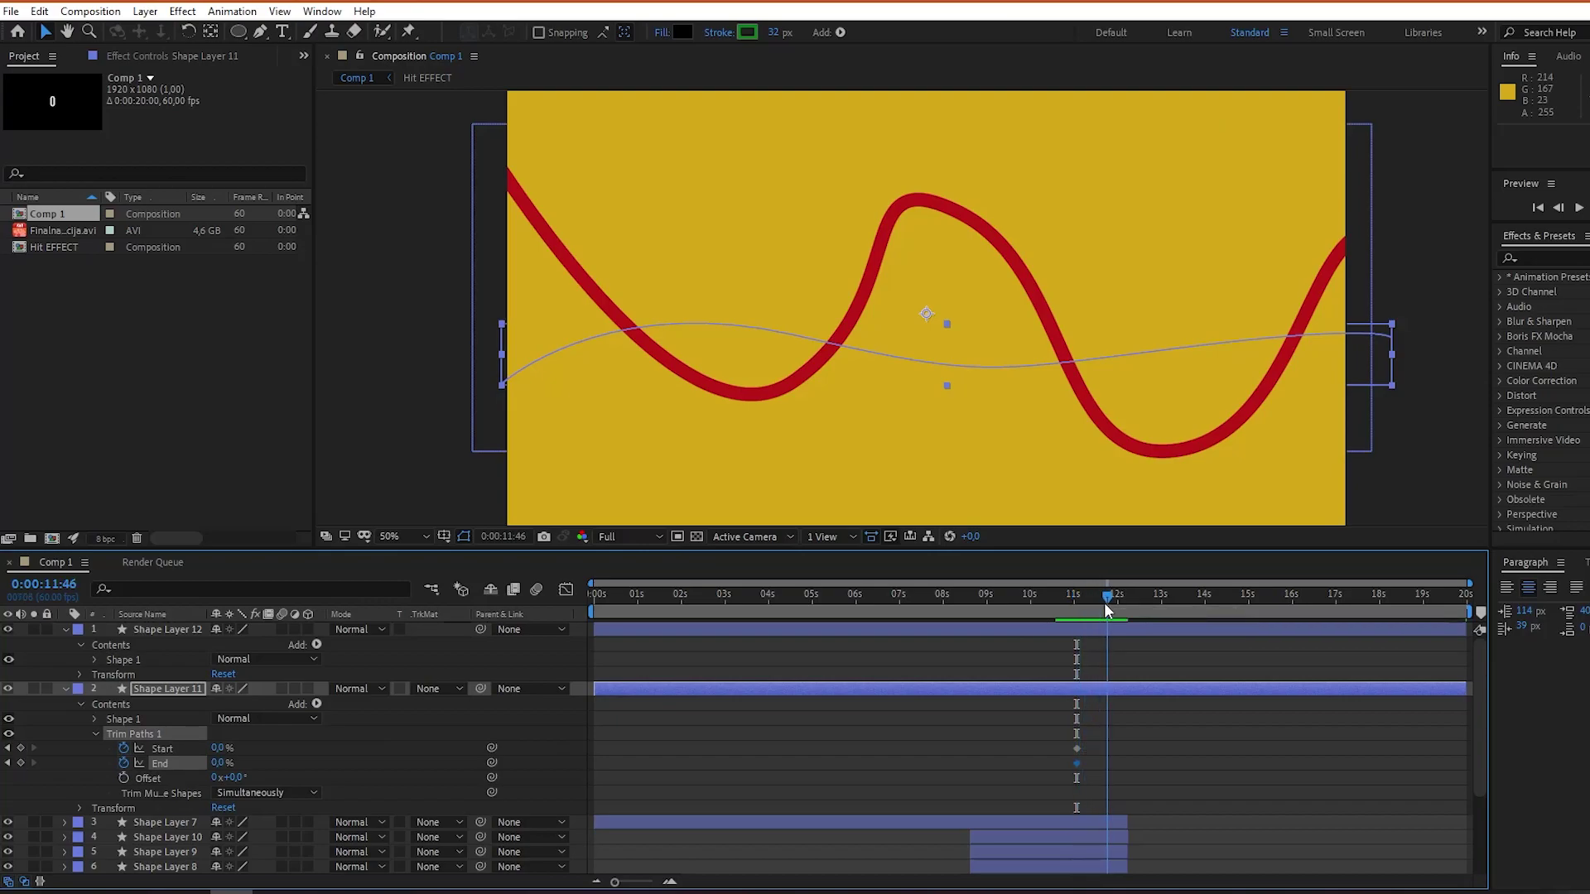
{"action": "left_click", "coordinate": [21, 763]}
{"action": "left_click_drag", "start_coordinate": [223, 763], "coordinate": [337, 765]}
{"action": "mouse_move", "coordinate": [219, 748]}
{"action": "left_mouse_down"}
{"action": "mouse_move", "coordinate": [271, 751]}
{"action": "mouse_move", "coordinate": [298, 774]}
{"action": "mouse_move", "coordinate": [497, 761]}
{"action": "left_mouse_up"}
{"action": "key", "text": "ctrl+z"}
{"action": "key", "text": "ctrl+z"}
{"action": "key", "text": "ctrl+z"}
{"action": "left_click_drag", "start_coordinate": [253, 773], "coordinate": [265, 773]}
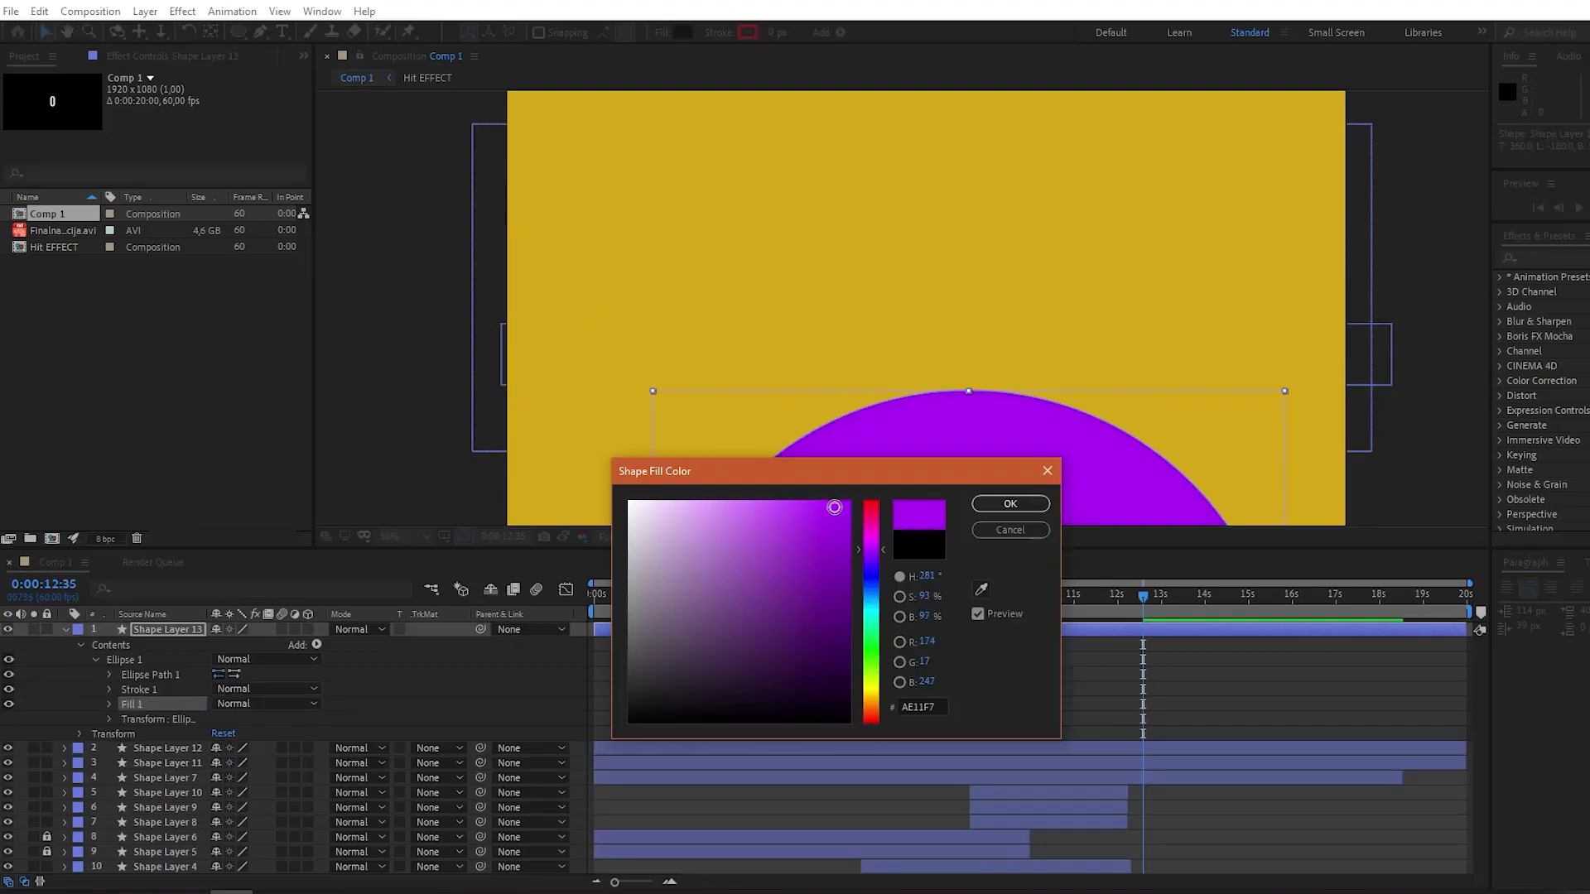
Change the large circle's fill color to dark purple.
{"action": "mouse_move", "coordinate": [834, 507]}
{"action": "left_mouse_down"}
{"action": "mouse_move", "coordinate": [745, 639]}
{"action": "mouse_move", "coordinate": [798, 655]}
{"action": "left_mouse_up"}
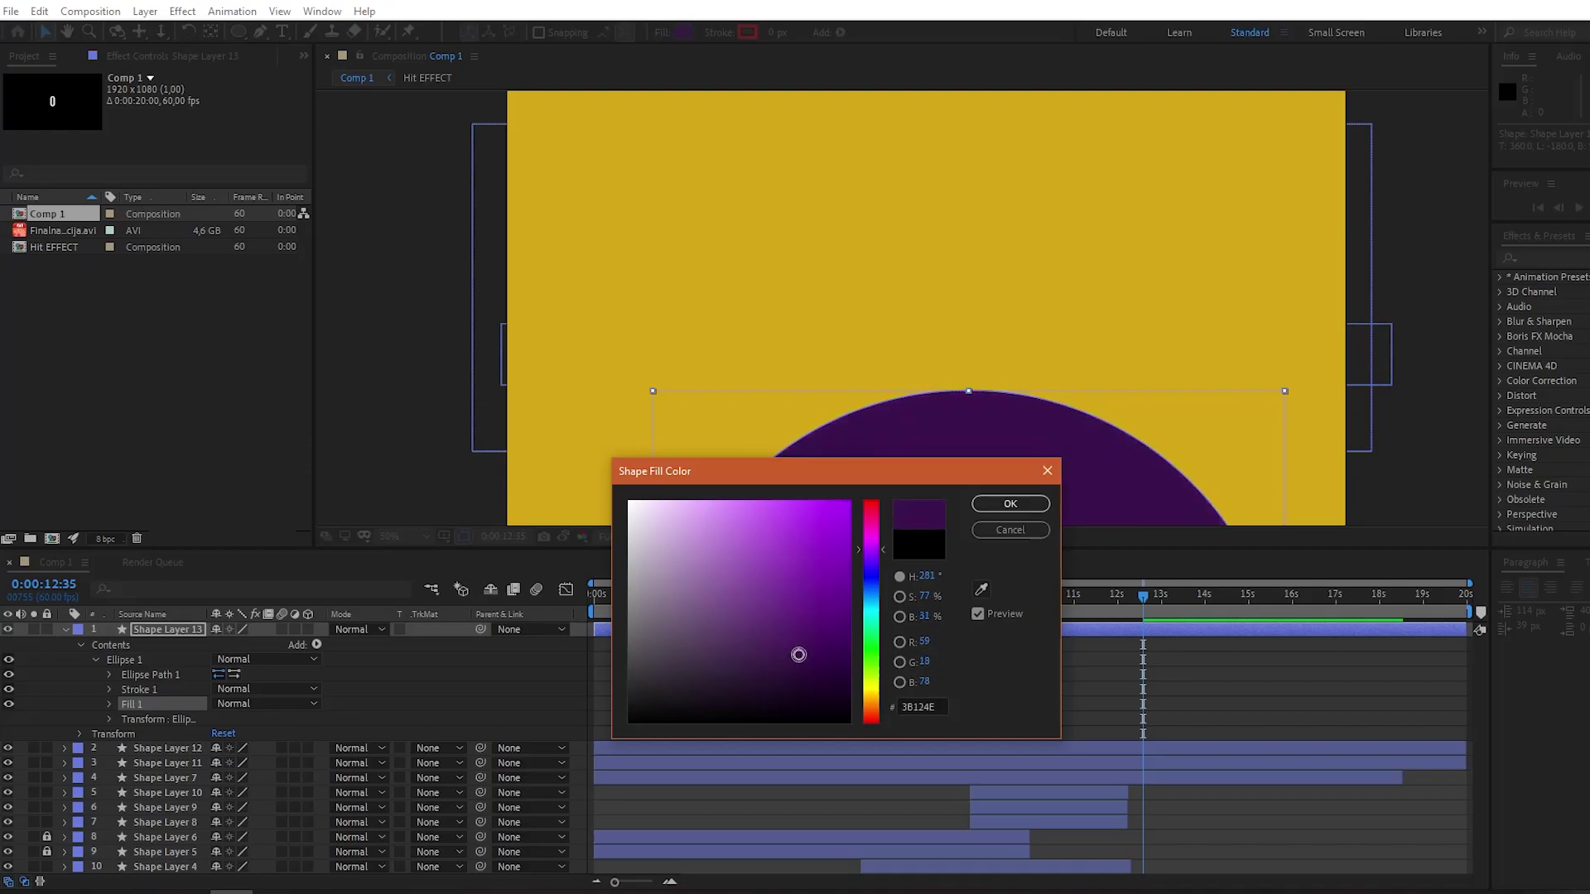
{"action": "left_click", "coordinate": [1040, 504]}
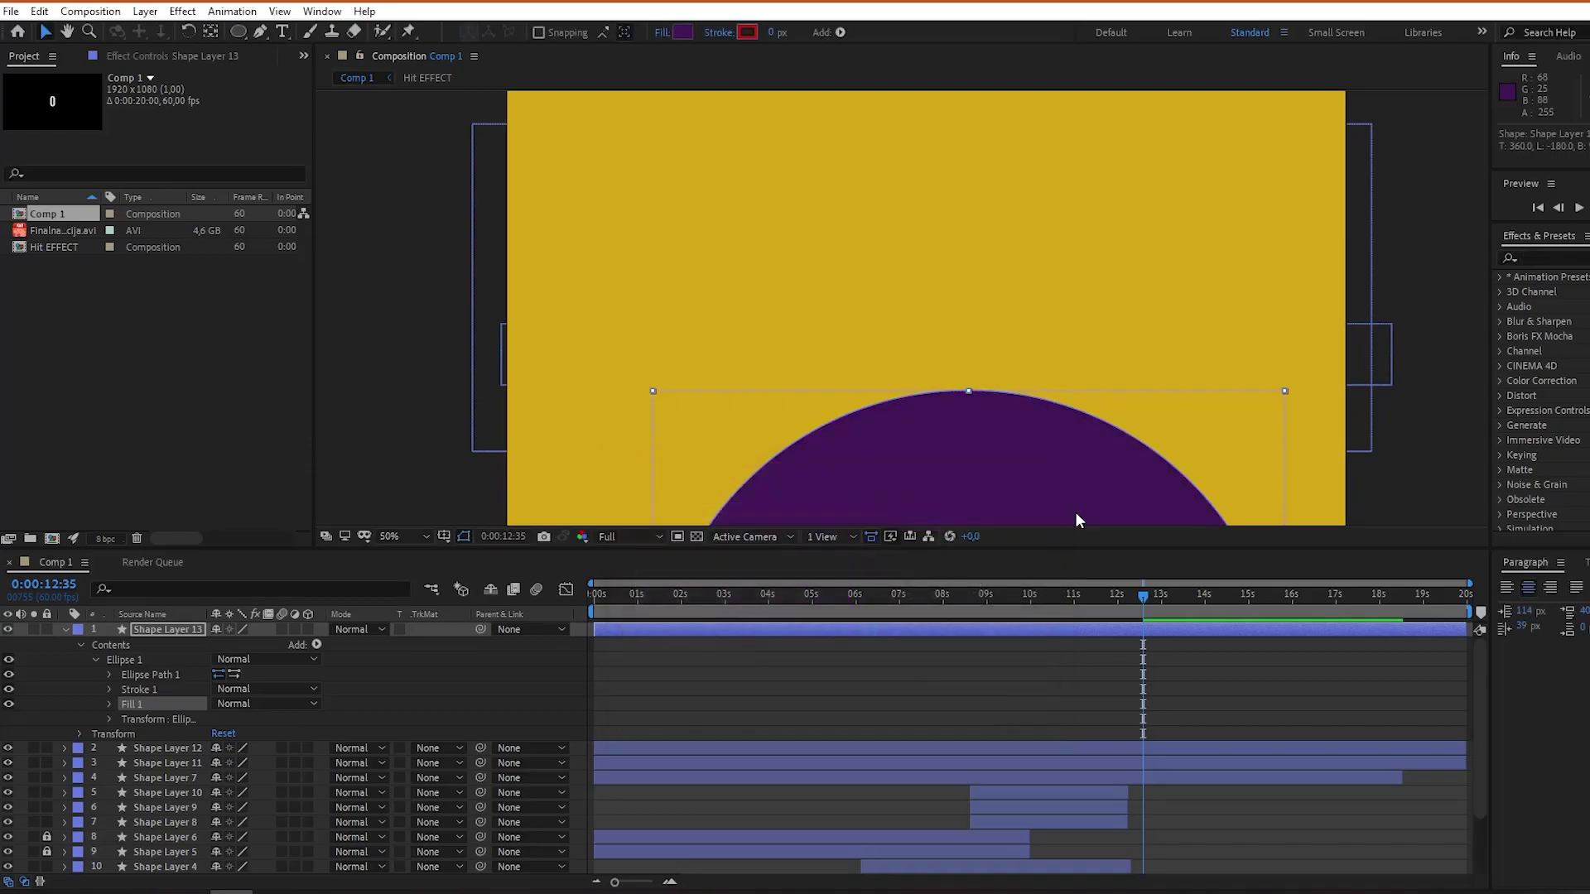
{"action": "left_click", "coordinate": [111, 703]}
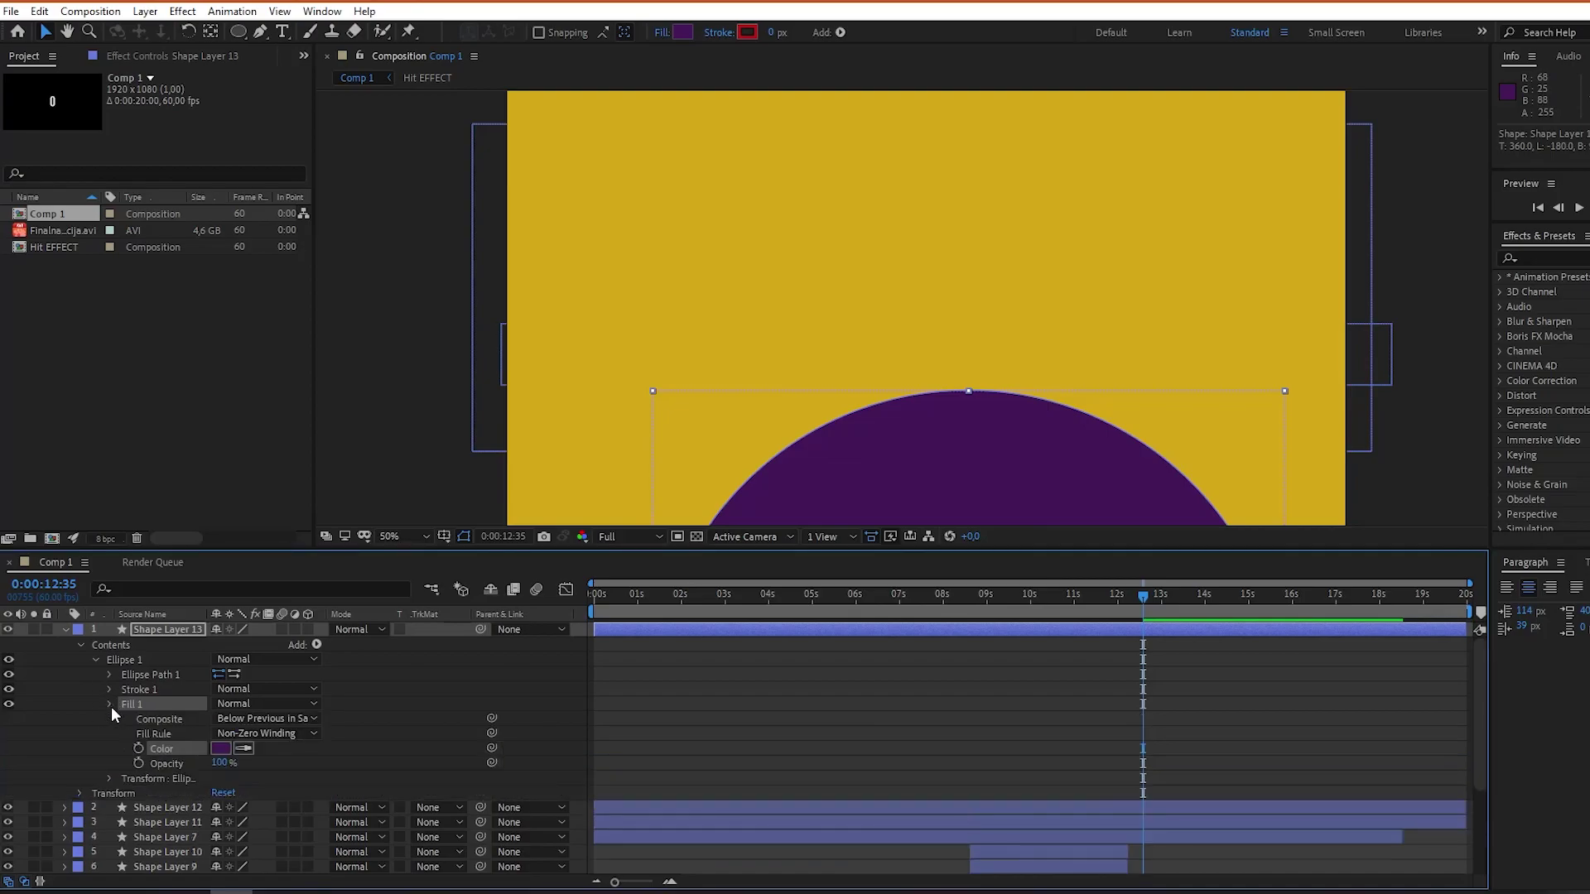
{"action": "left_click", "coordinate": [111, 706]}
Keyframe the circle's Anchor Point and Scale at 0:00:12:35, with the Anchor Point at 0, -324 to place it below the frame.
{"action": "left_click", "coordinate": [80, 734]}
{"action": "scroll", "coordinate": [124, 703], "scroll_direction": "down", "scroll_amount": 1}
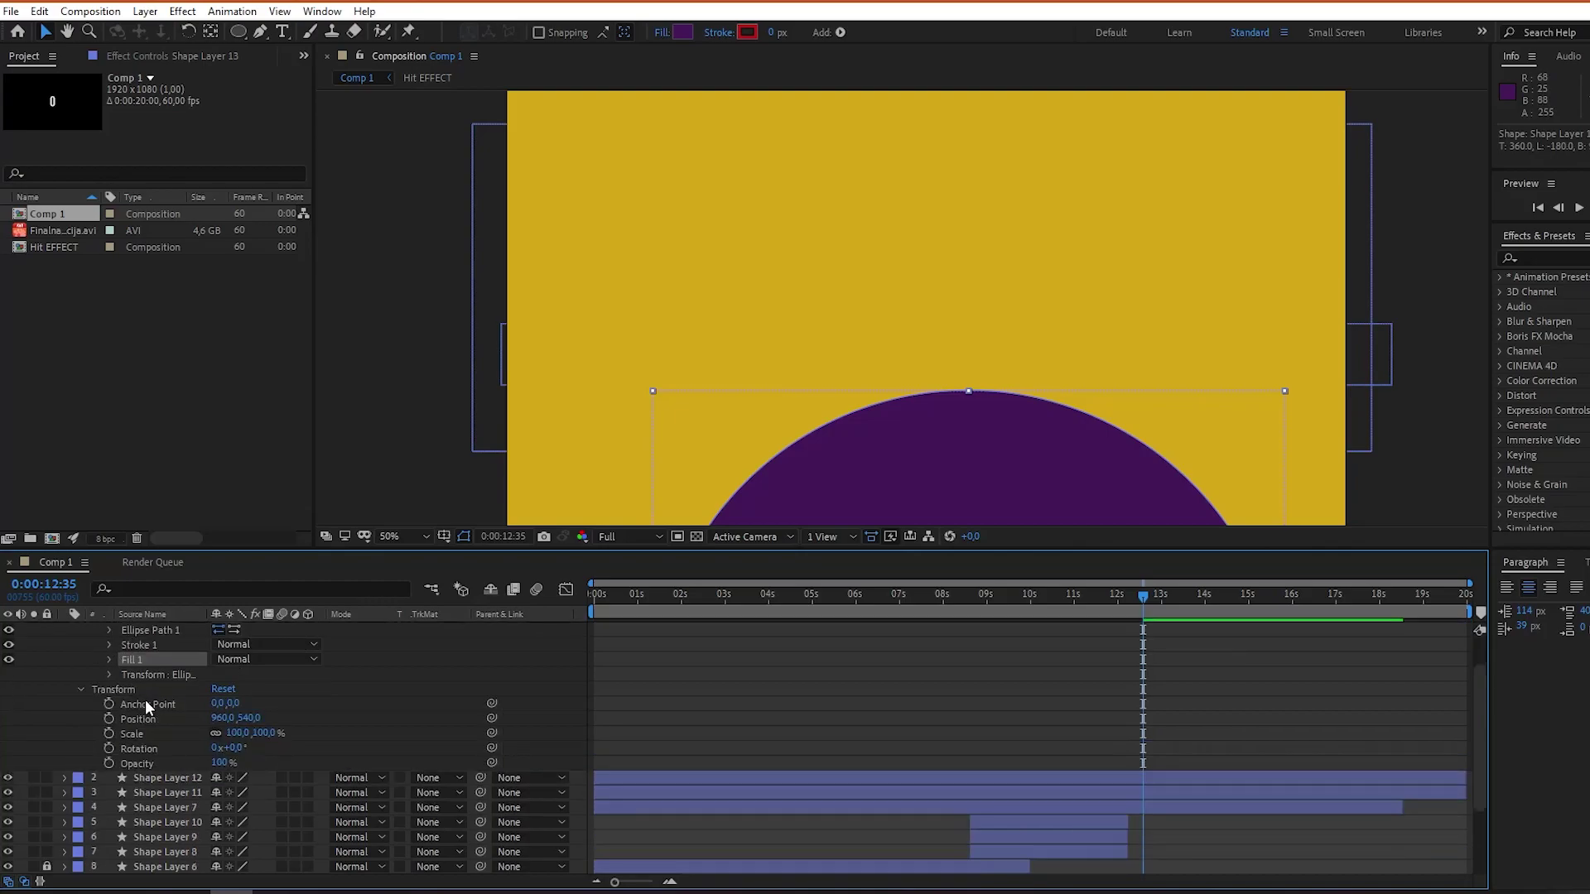
{"action": "left_click", "coordinate": [108, 703]}
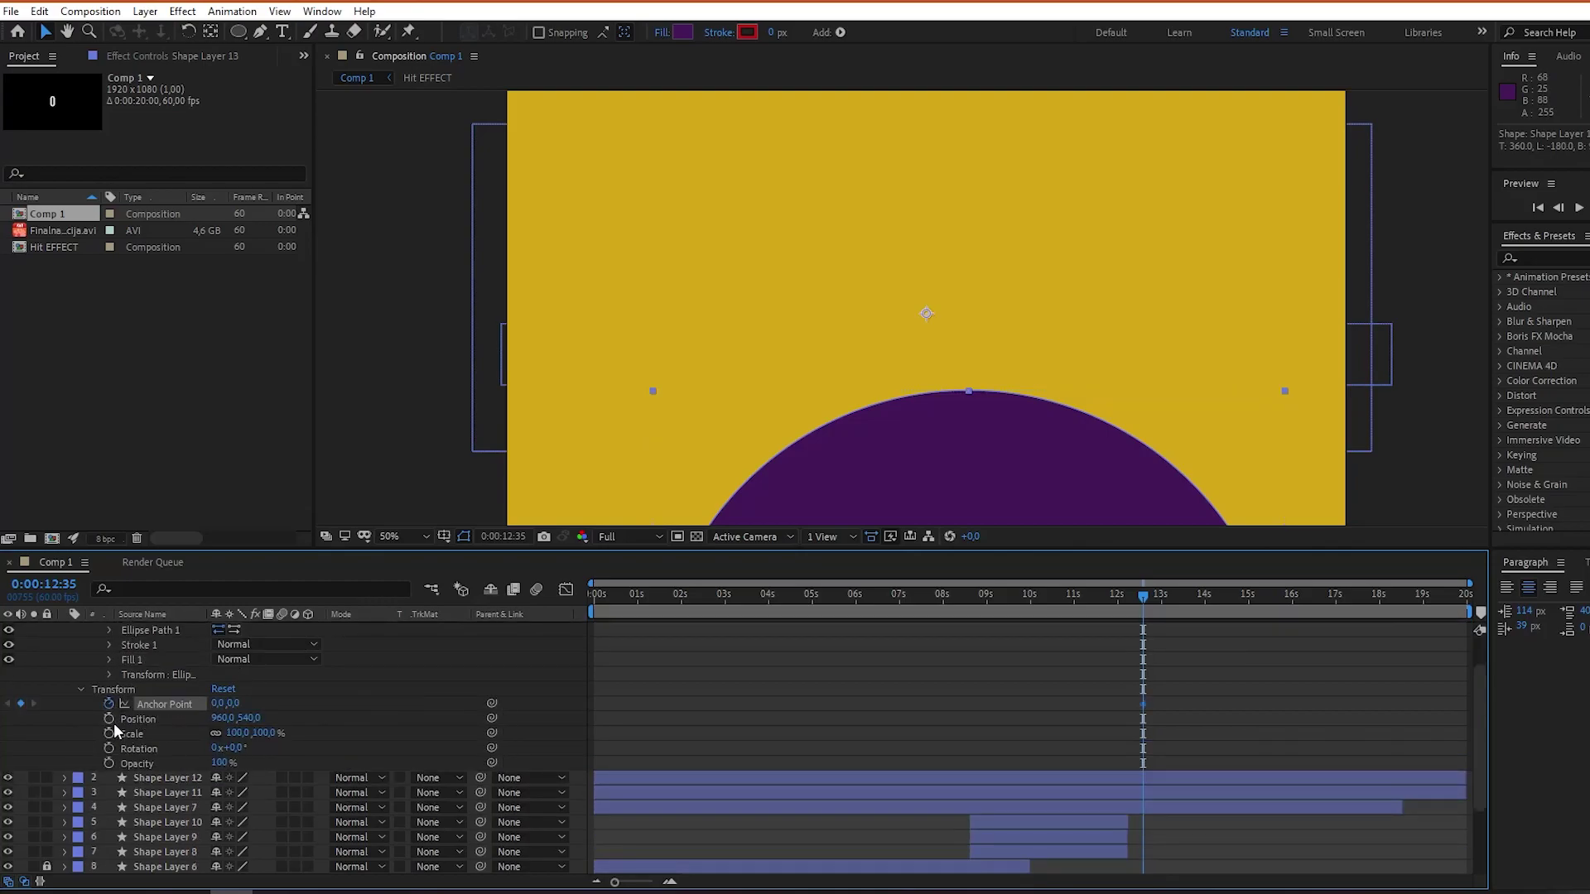
{"action": "left_click", "coordinate": [108, 734]}
{"action": "left_click_drag", "start_coordinate": [235, 703], "coordinate": [29, 613]}
Keyframe the circle at 0:00:12:59 with its Anchor Point at 0, 237 and Scale at 292%.
{"action": "mouse_move", "coordinate": [1141, 599]}
{"action": "left_mouse_down"}
{"action": "mouse_move", "coordinate": [1176, 599]}
{"action": "mouse_move", "coordinate": [1162, 603]}
{"action": "left_mouse_up"}
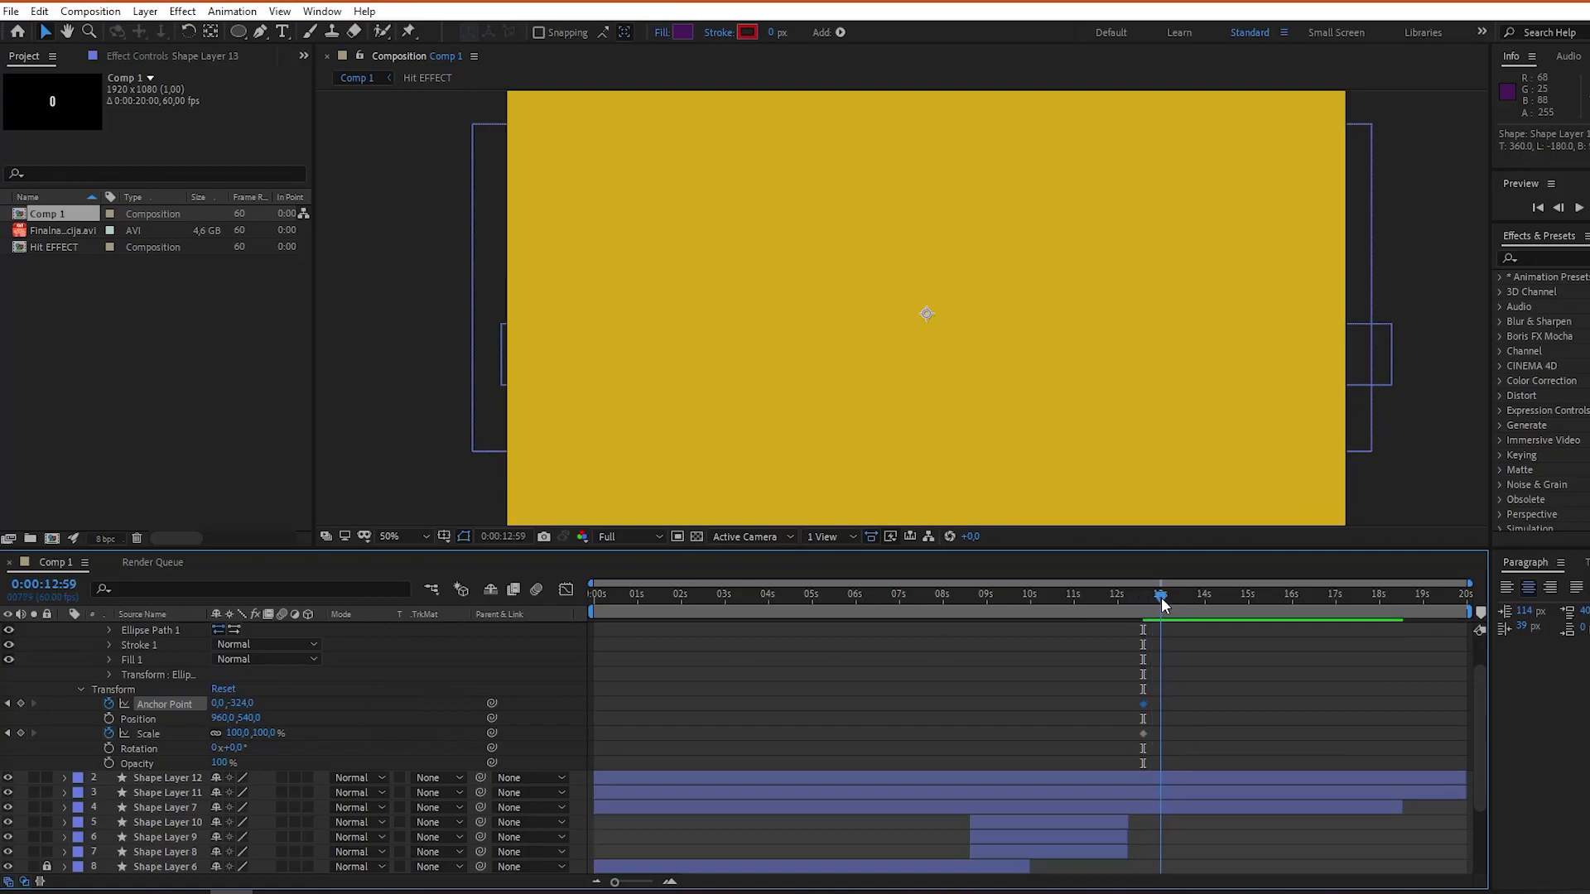
{"action": "left_click", "coordinate": [20, 733]}
{"action": "left_click", "coordinate": [21, 703]}
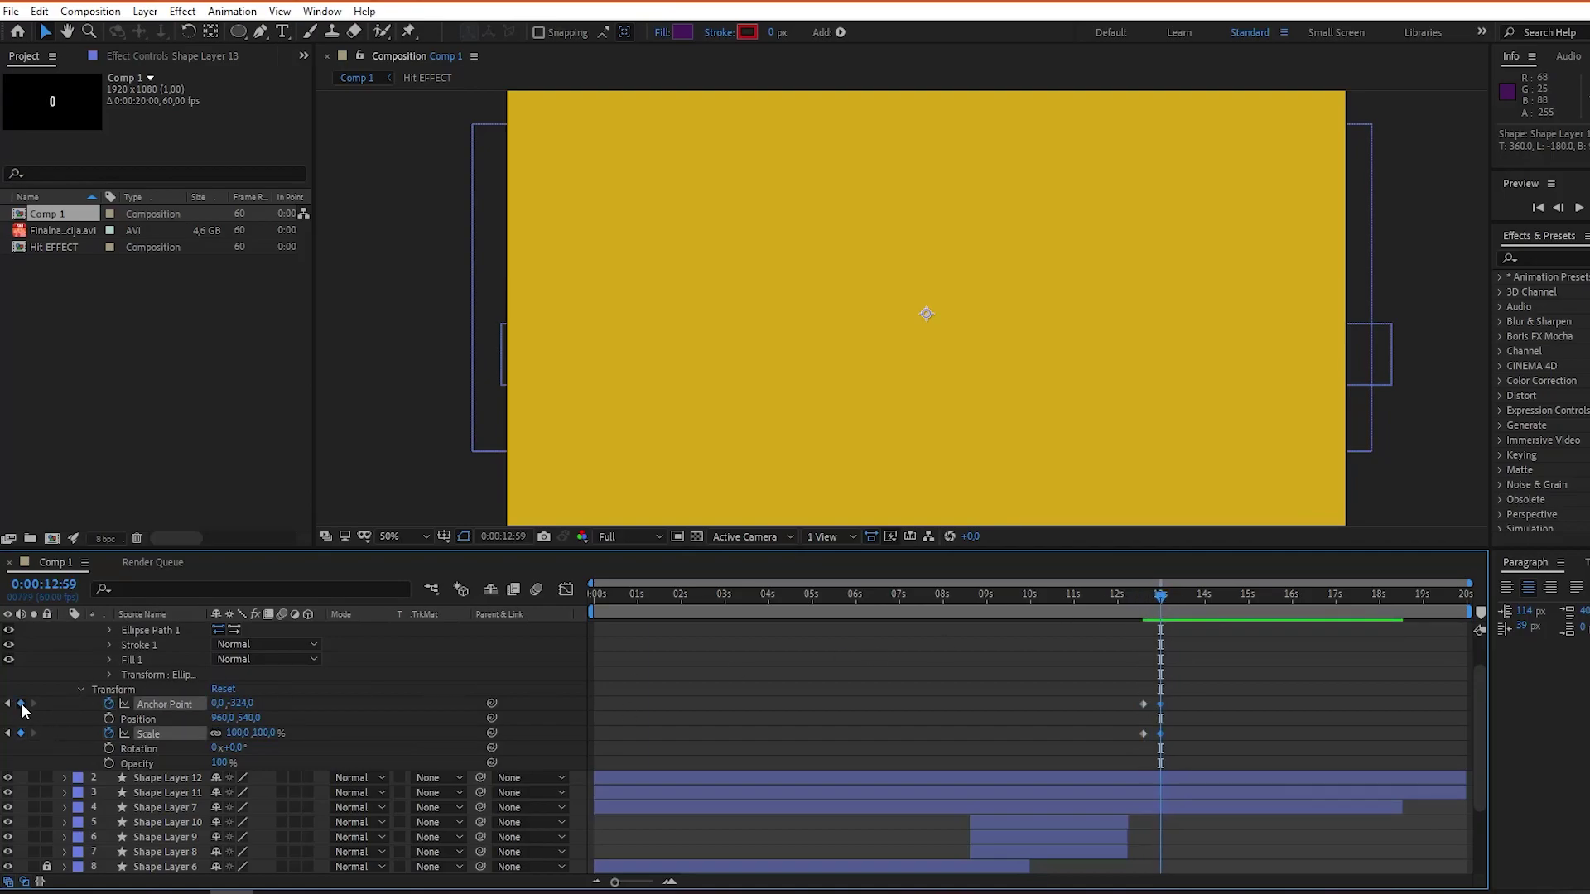
{"action": "left_click_drag", "start_coordinate": [238, 708], "coordinate": [406, 733]}
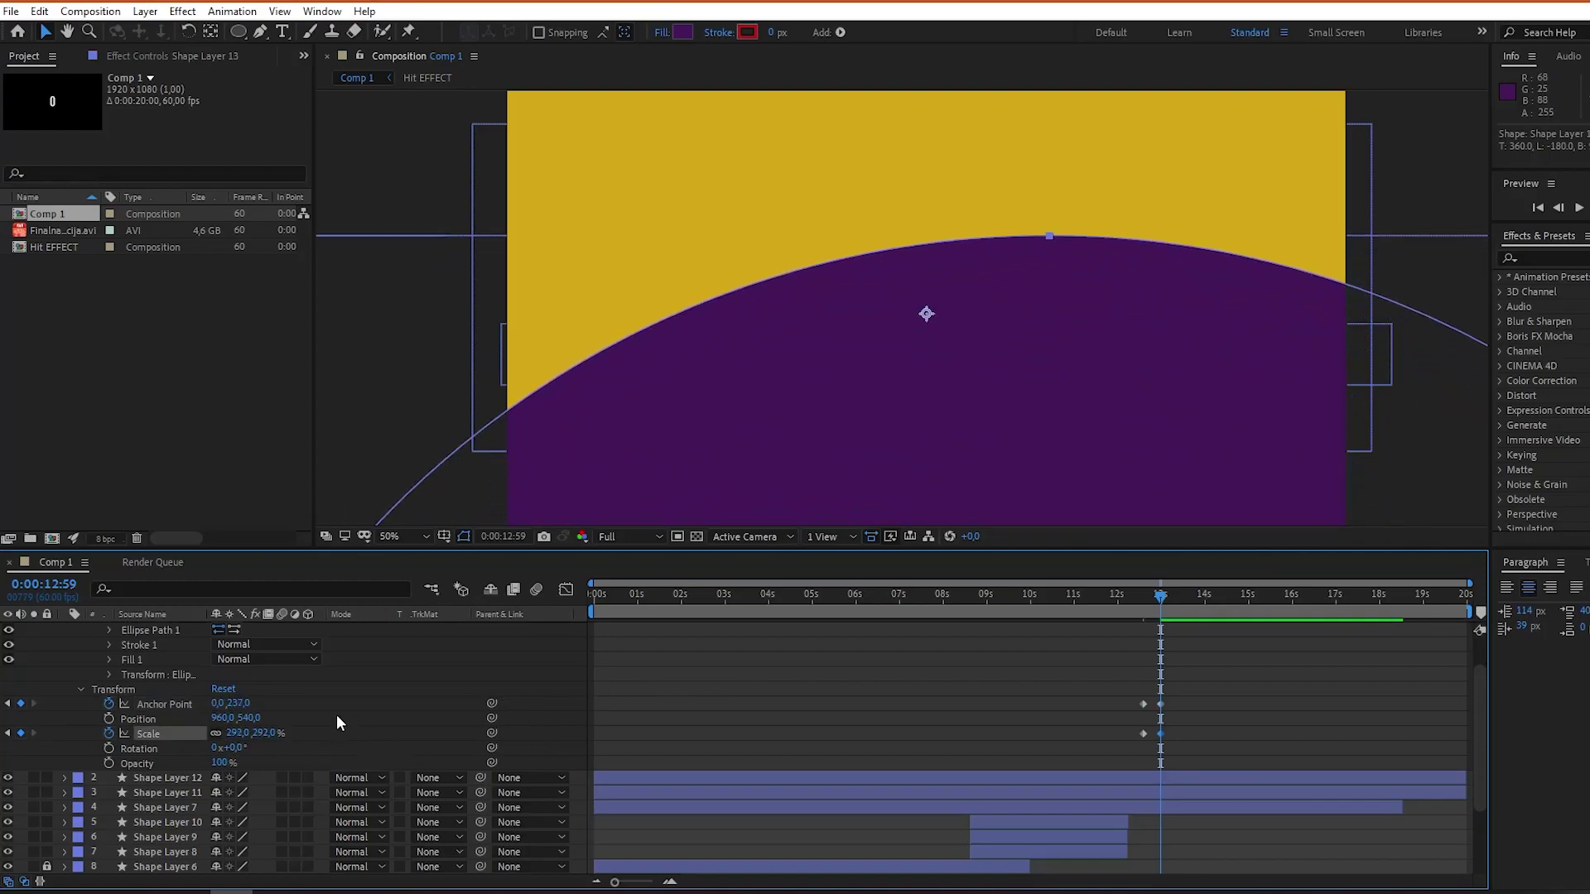
Try moving the circle up to position 960, 265, undo it, and raise its Anchor Point Y value at 0:00:12:59 instead.
{"action": "left_click_drag", "start_coordinate": [247, 718], "coordinate": [43, 730]}
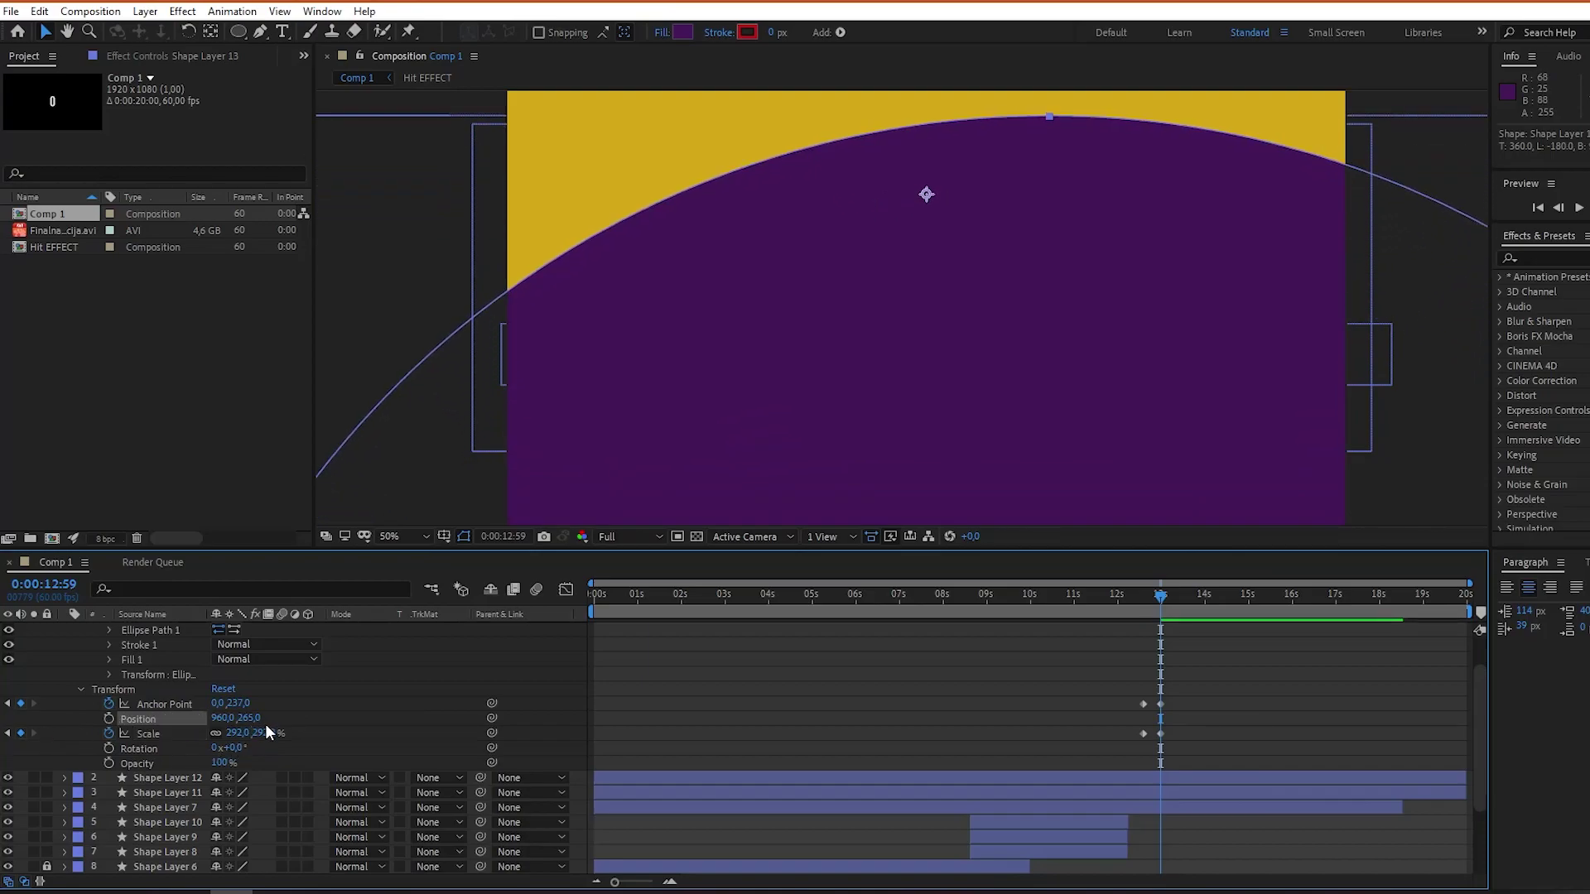
{"action": "key", "text": "ctrl+z"}
{"action": "left_click_drag", "start_coordinate": [236, 703], "coordinate": [393, 703]}
Preview the circle's growth from 0:00:12:17 and return to its first keyframes at 0:00:12:35.
{"action": "key", "text": "space"}
{"action": "left_click", "coordinate": [1131, 594]}
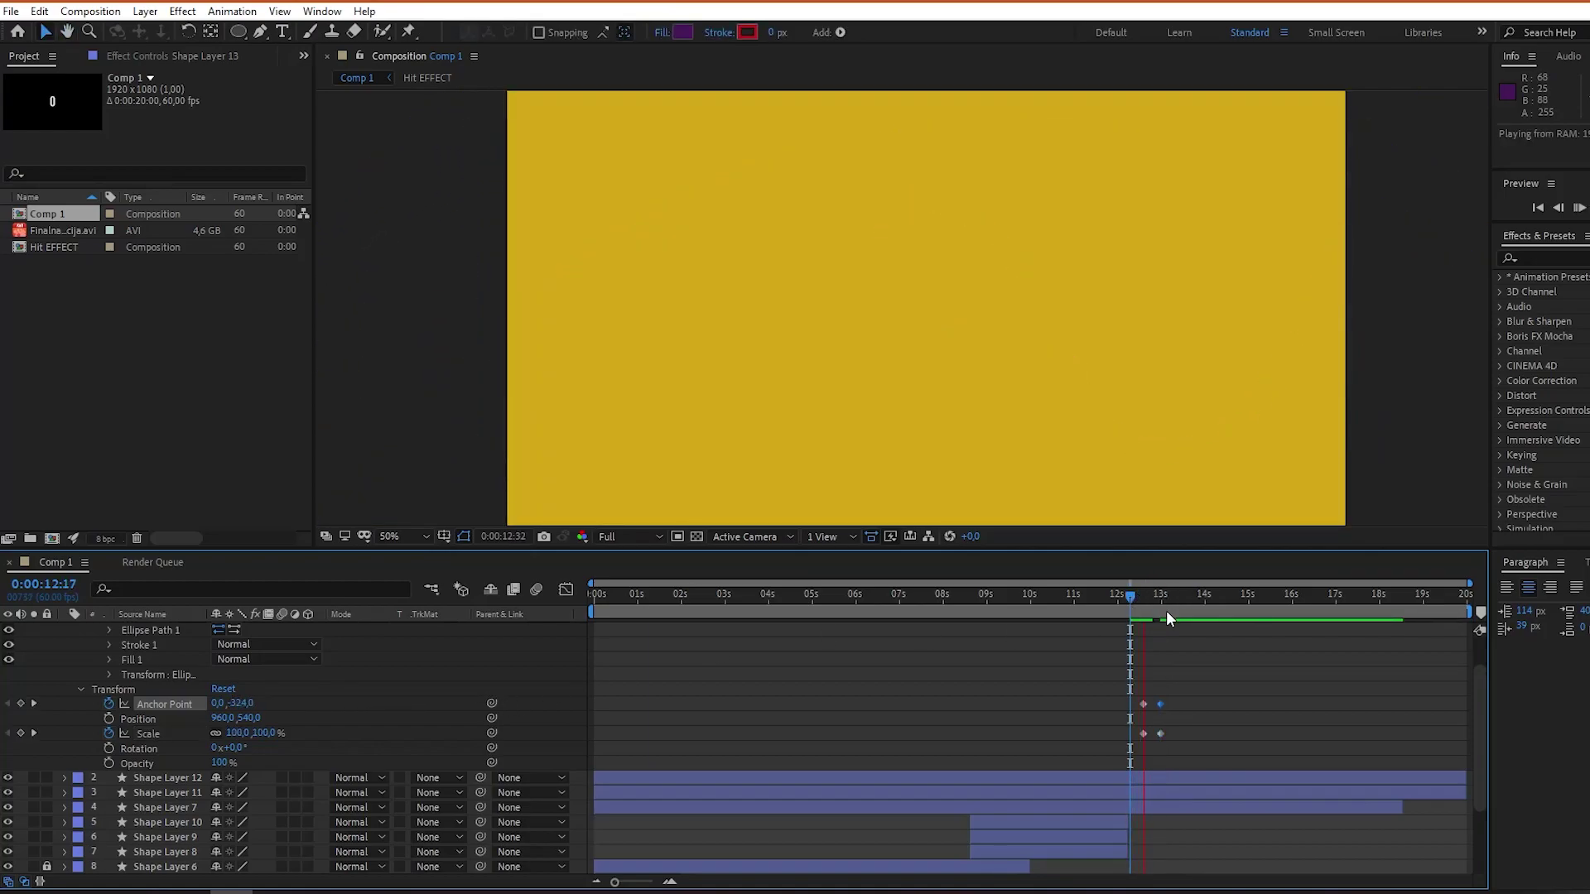
{"action": "left_click_drag", "start_coordinate": [1189, 594], "coordinate": [1144, 594]}
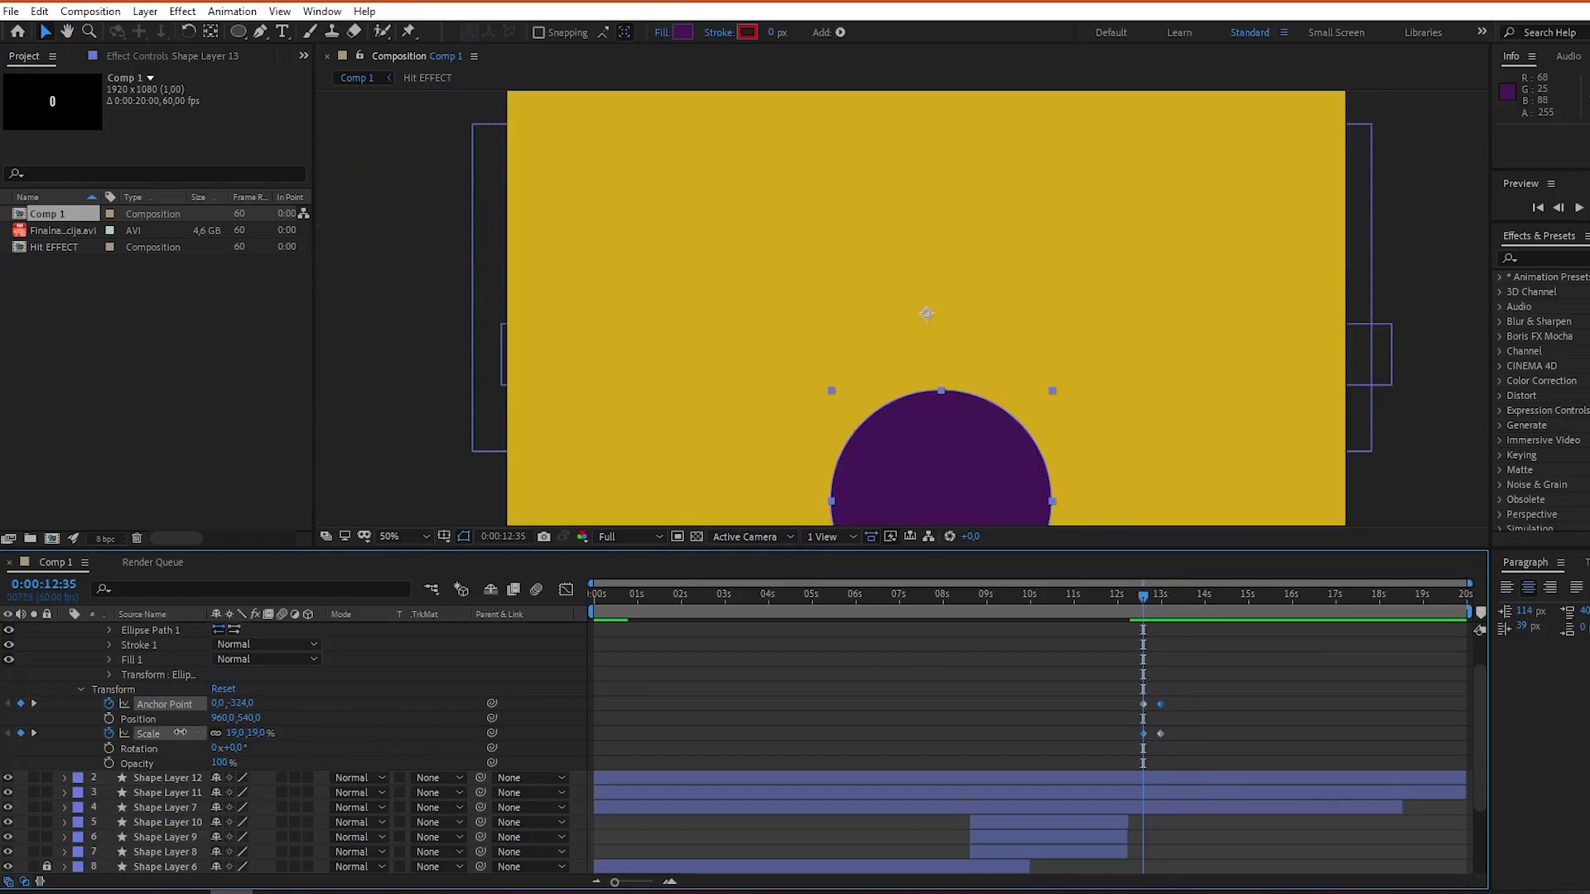